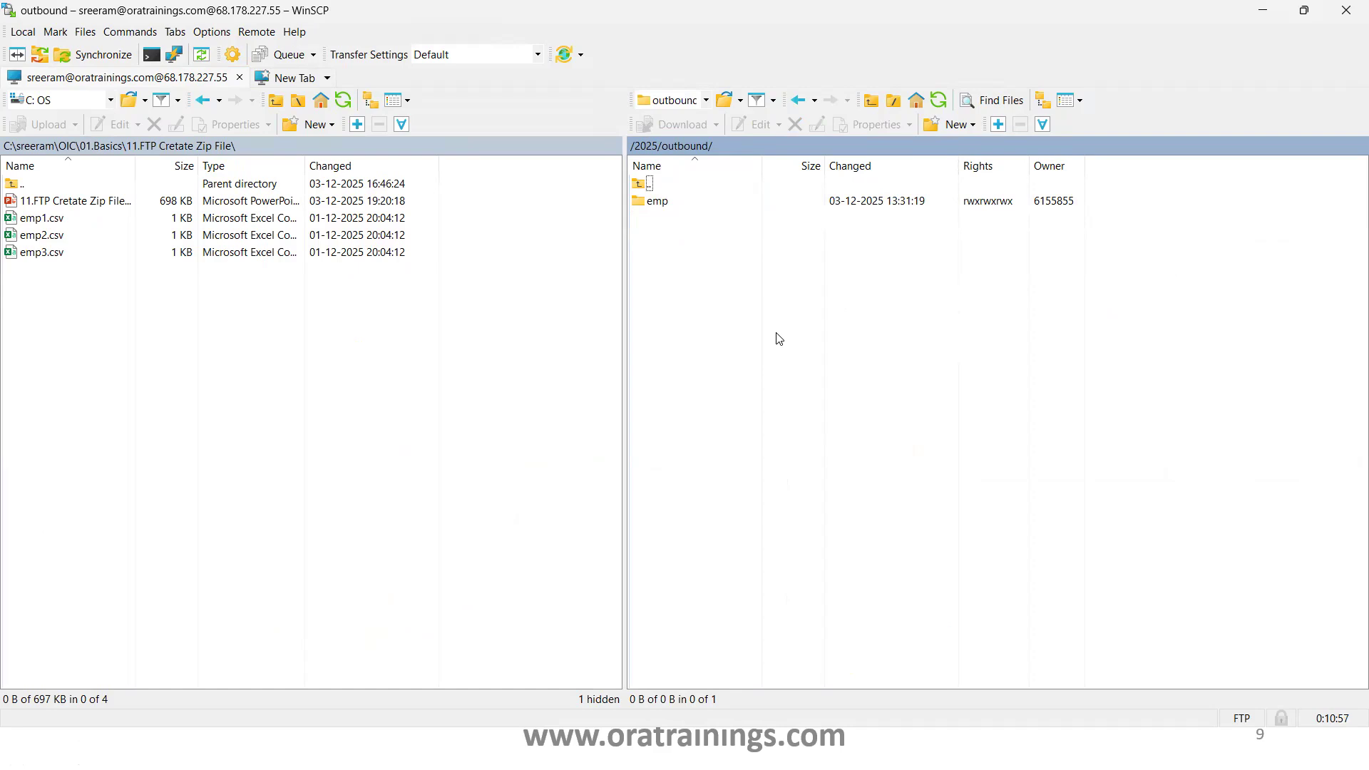
# Open the remote emp folder under /2025/outbound and delete empFile.zip from it
pyautogui.doubleClick(663, 205)
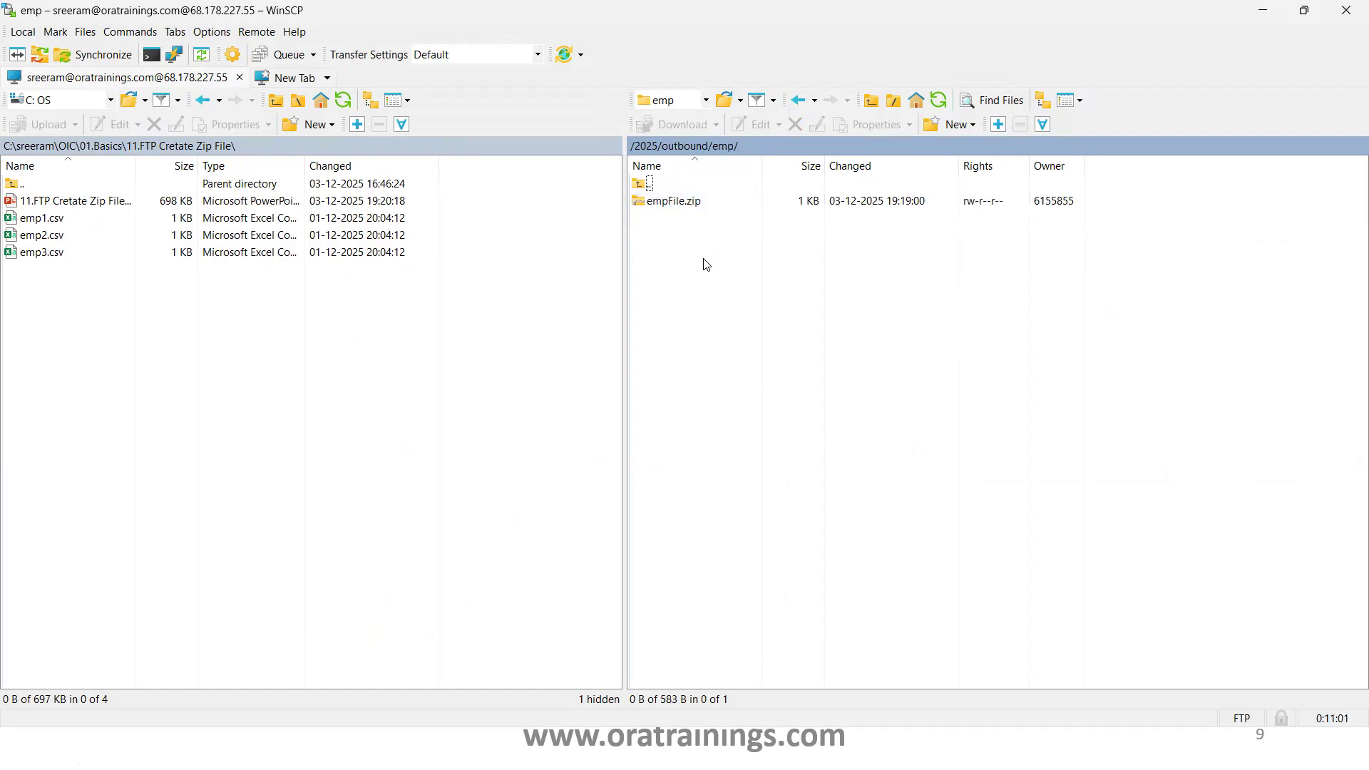
pyautogui.click(689, 206)
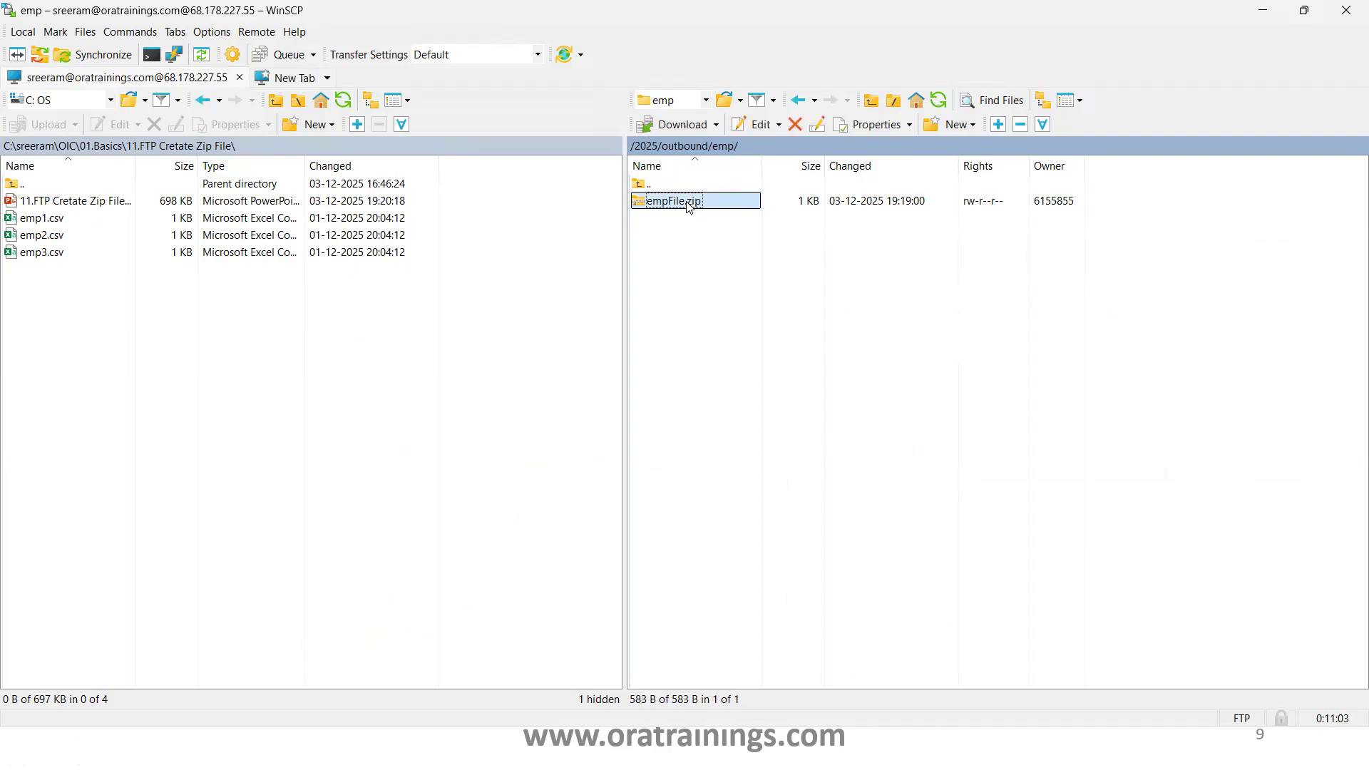
pyautogui.press('Delete')
pyautogui.click(668, 400)
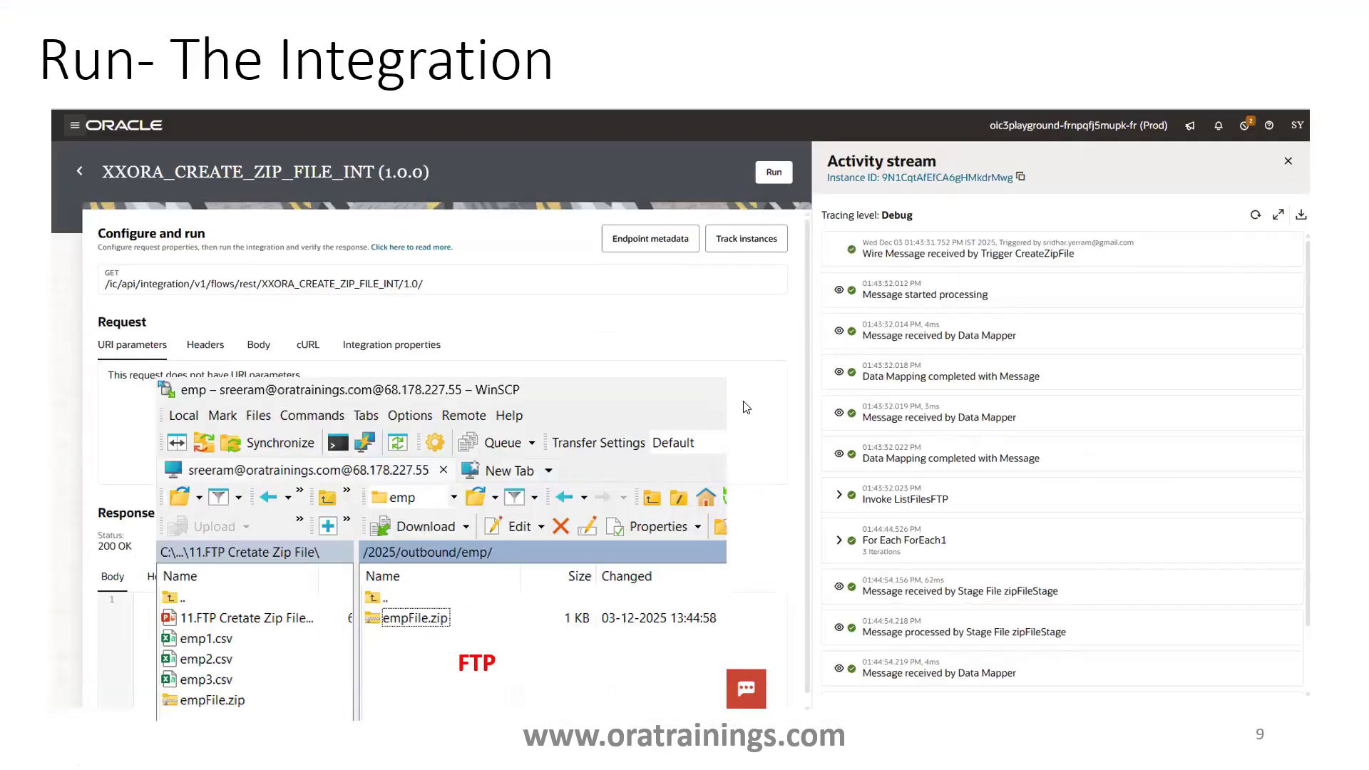
# Switch to Oracle Integration in the browser and start creating a new integration of the Application style
pyautogui.press('Escape')
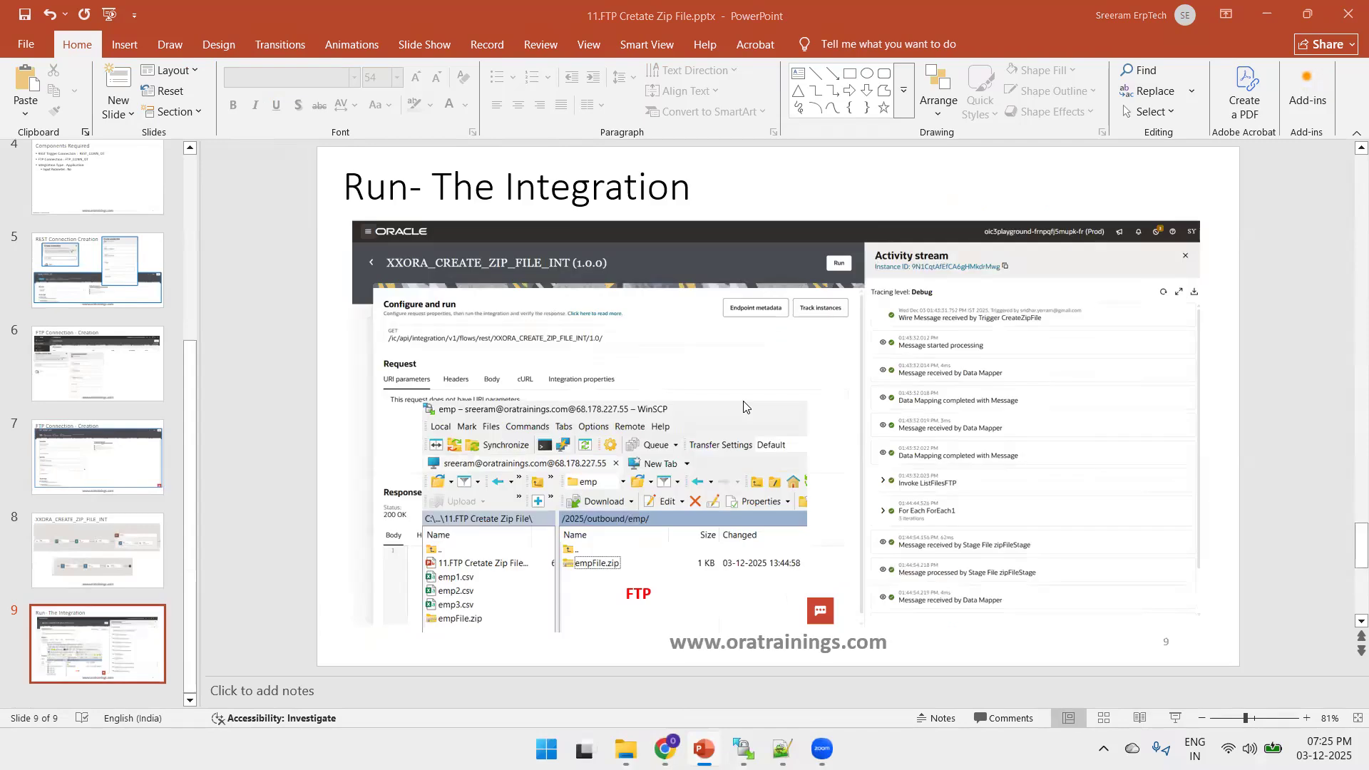
pyautogui.hotkey('alt', 'Tab')
pyautogui.hotkey('alt', 'Tab')
pyautogui.hotkey('alt', 'Tab')
pyautogui.hotkey('alt', 'Tab')
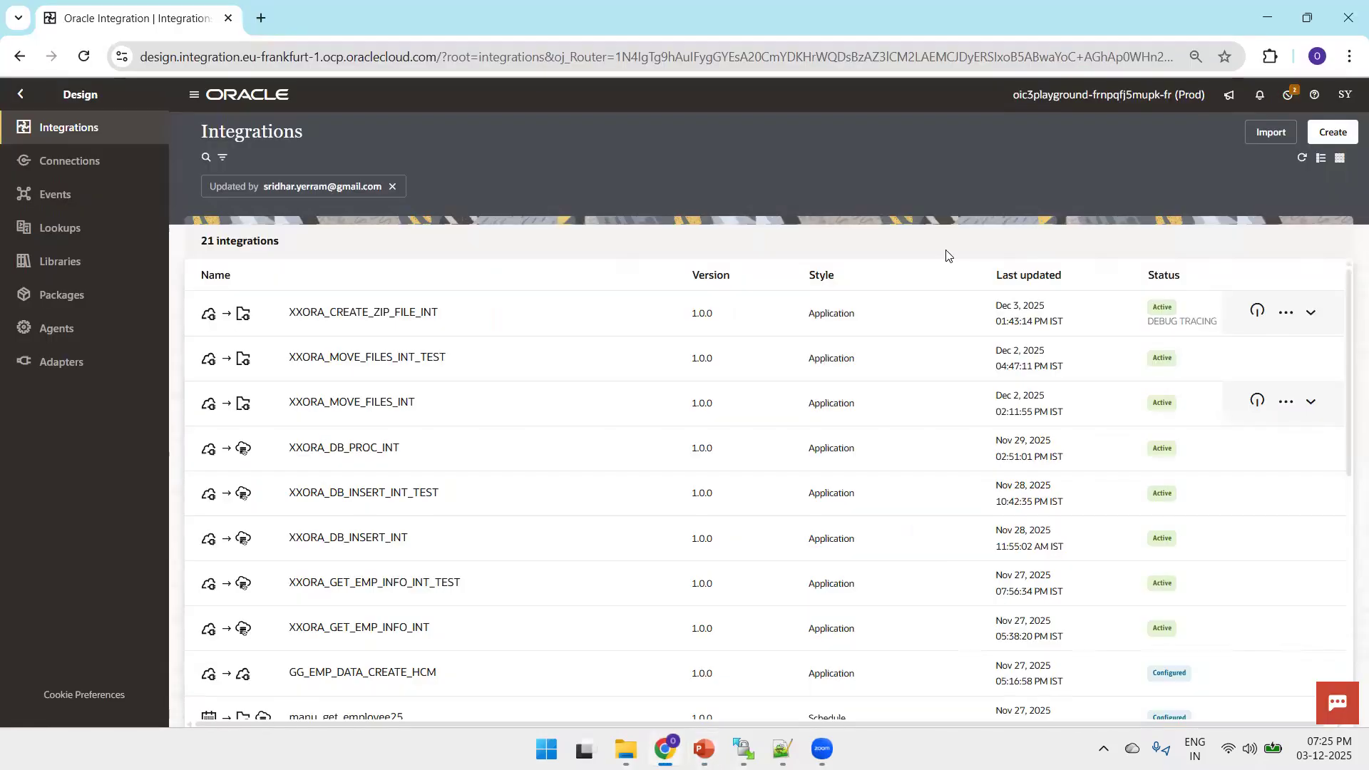
pyautogui.click(1335, 133)
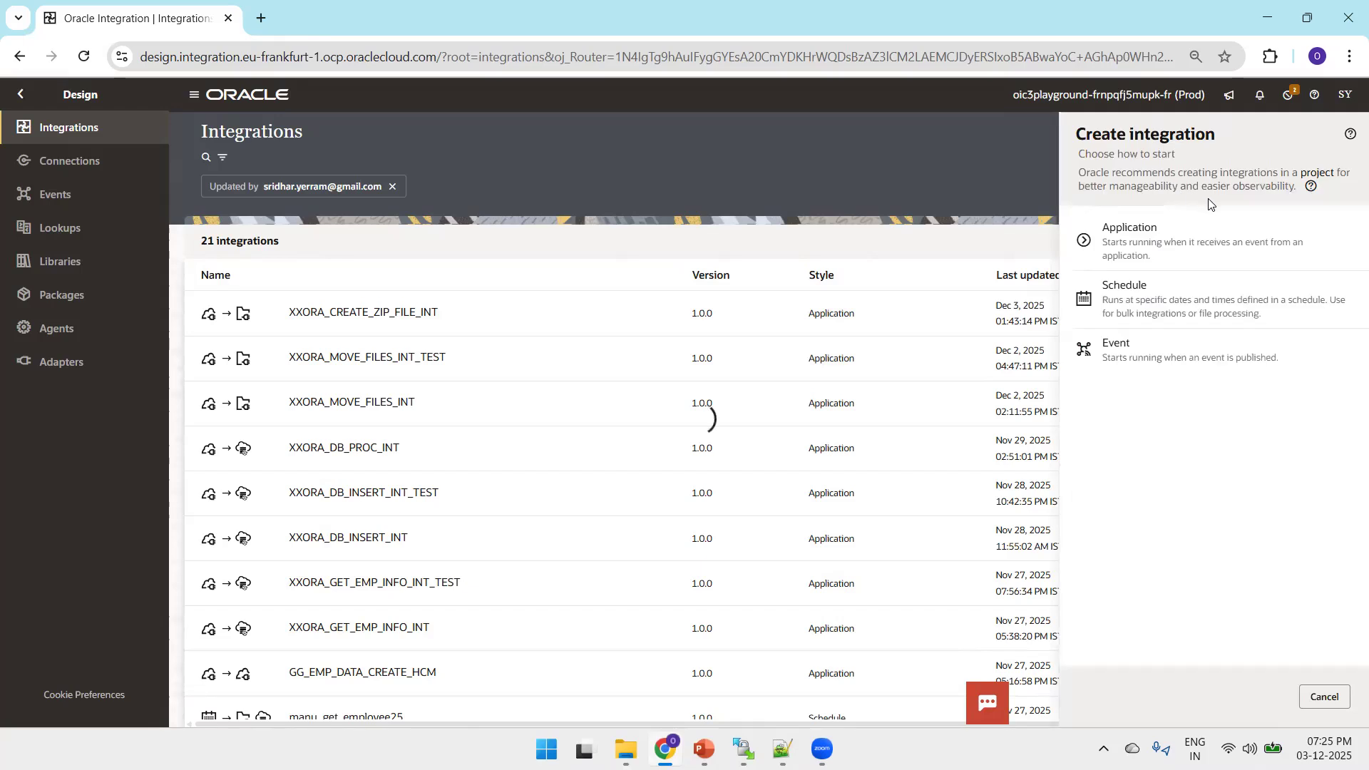
pyautogui.click(1170, 253)
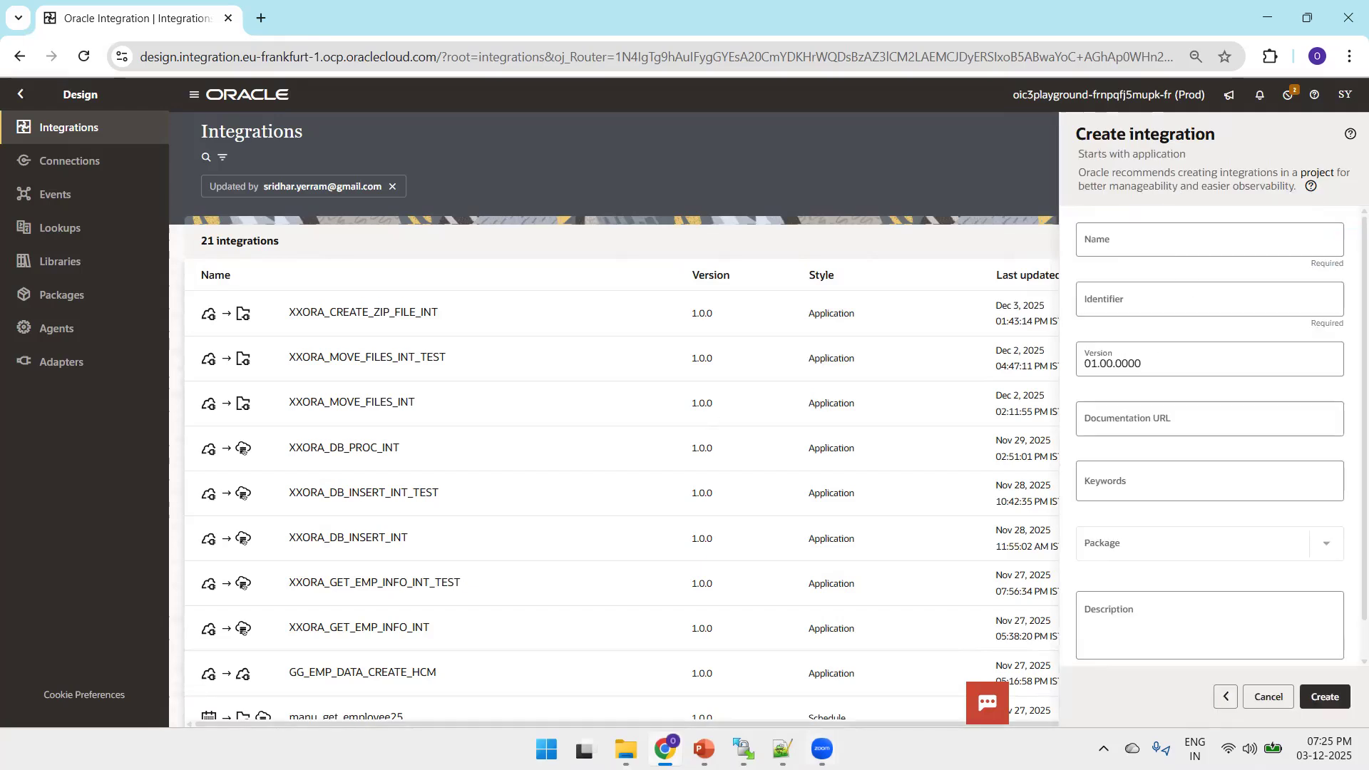
# Copy the integration name from the Notepad++ notes, name the new integration XXORA_CREATE_ZIP_FILE_INT_TEST, and create it
pyautogui.hotkey('alt', 'Tab')
pyautogui.doubleClick(315, 95)
pyautogui.hotkey('ctrl', 'c')
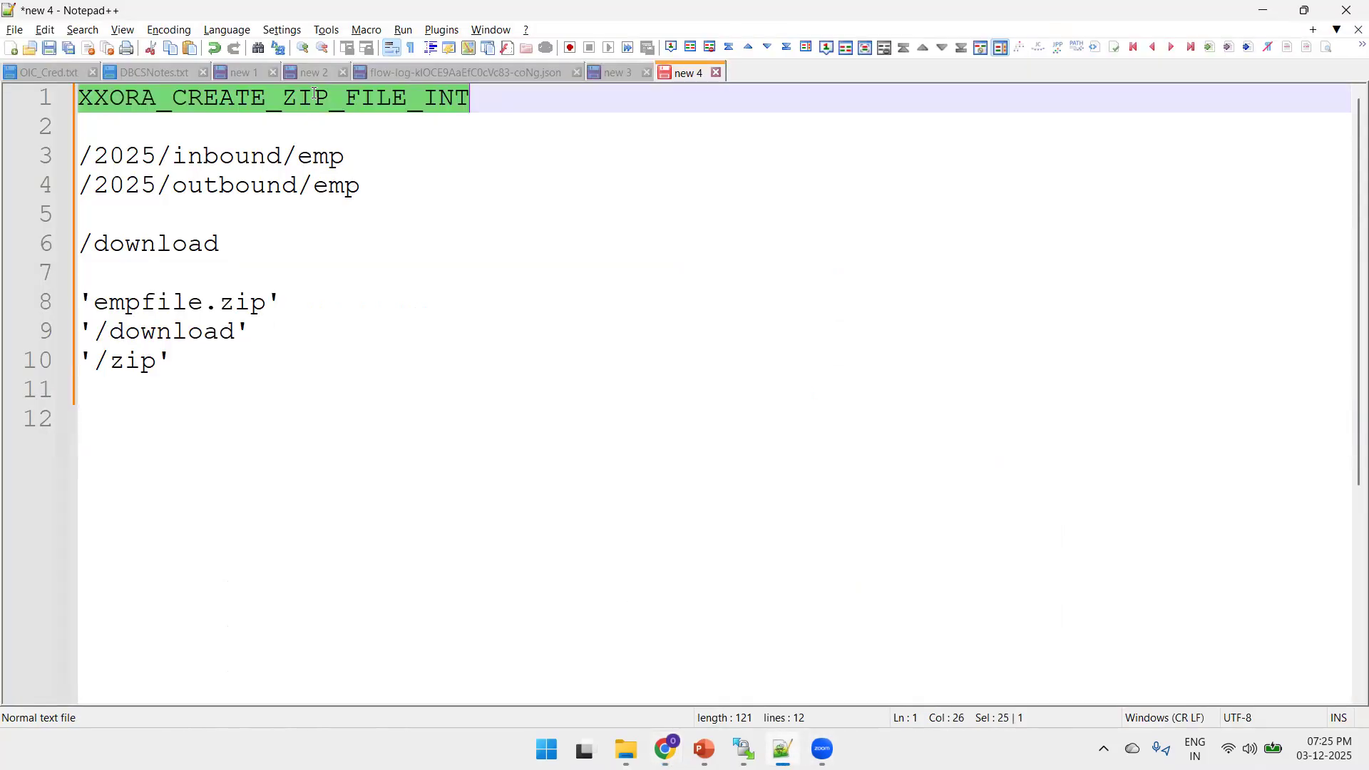
pyautogui.hotkey('alt', 'Tab')
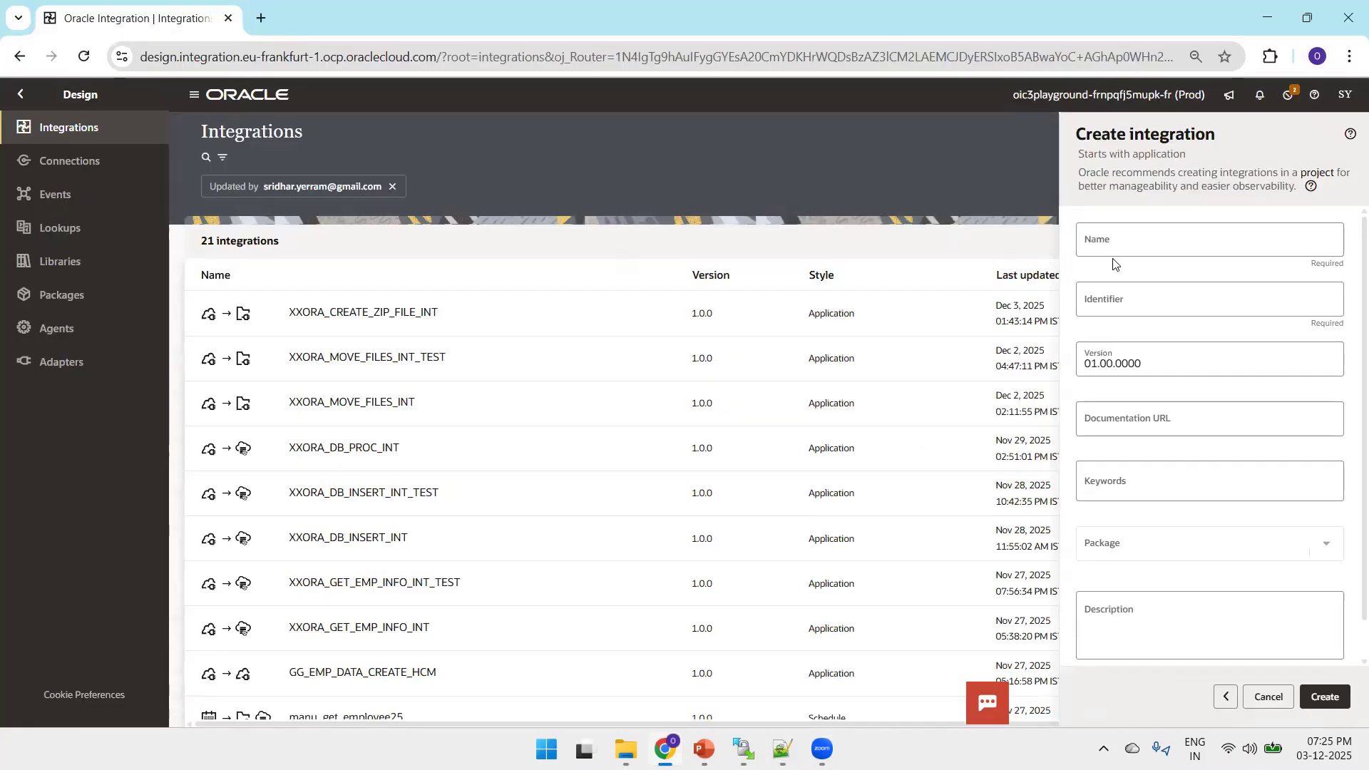
pyautogui.click(1114, 243)
pyautogui.hotkey('ctrl', 'v')
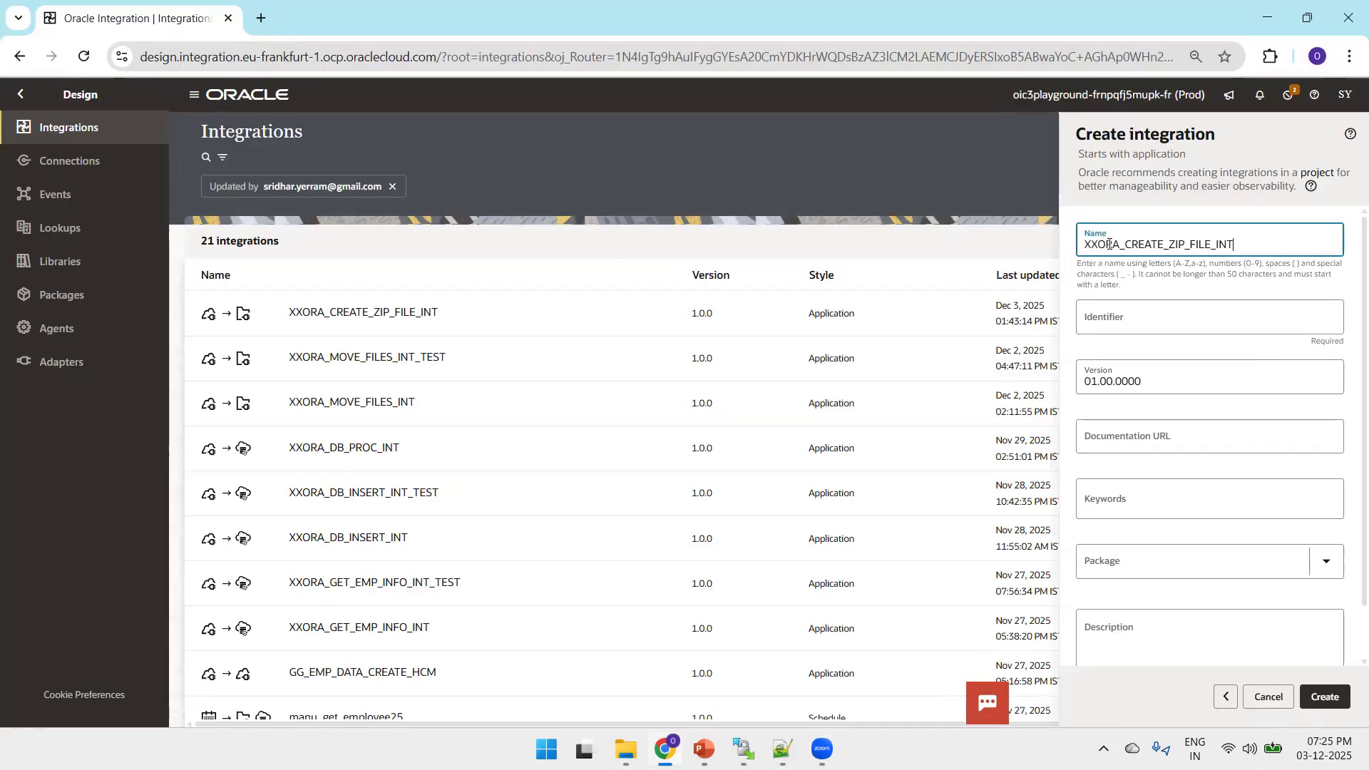
pyautogui.write('_TEST')
pyautogui.press('Tab')
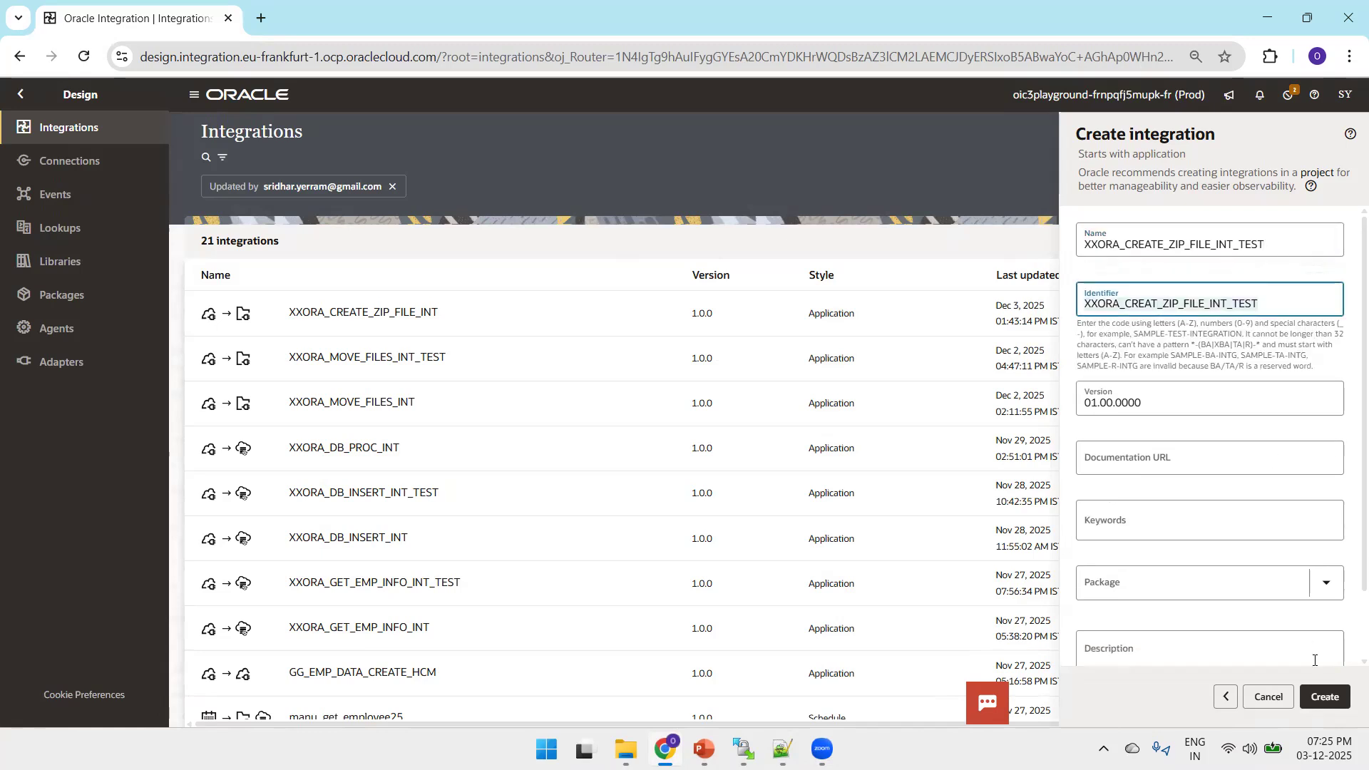
pyautogui.click(1326, 699)
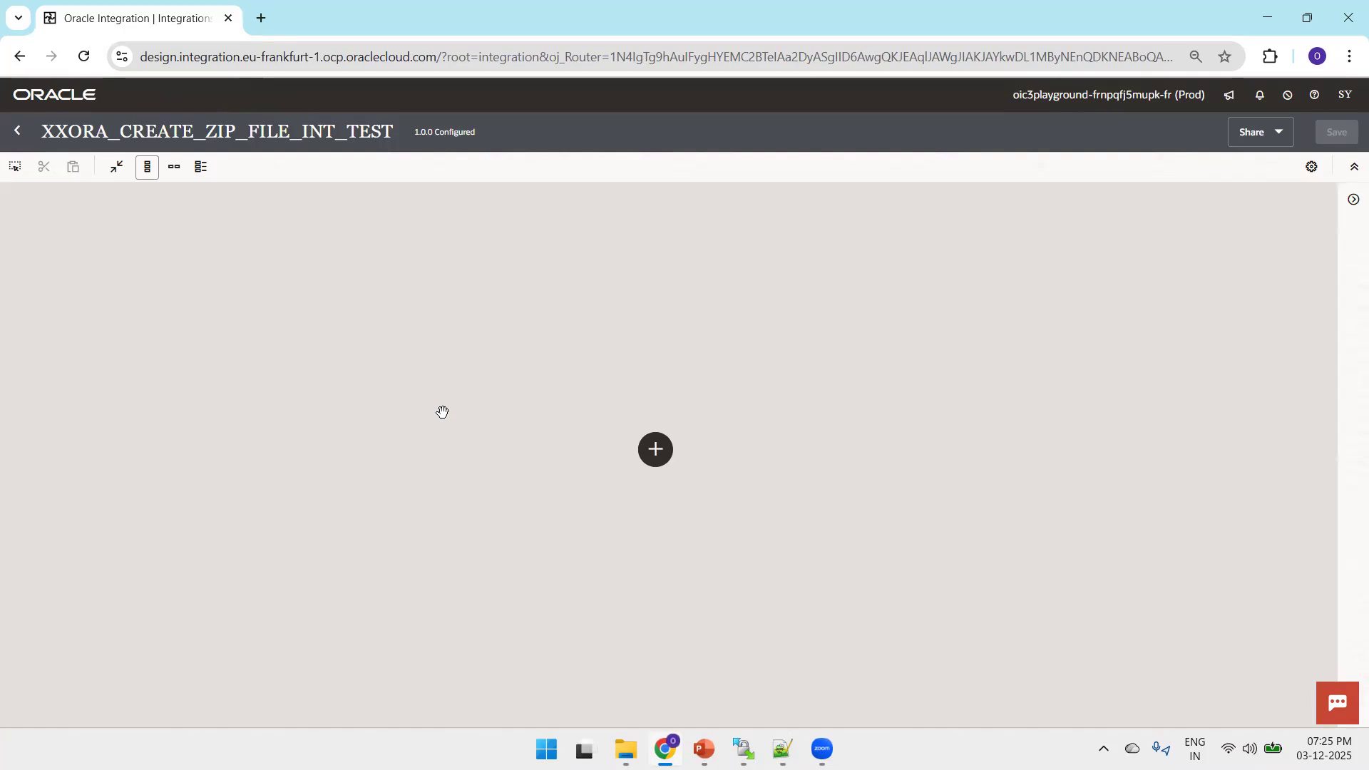
# Add the REST_CONN_OT connection as the integration's trigger and name its endpoint createZipFileREST
pyautogui.click(656, 456)
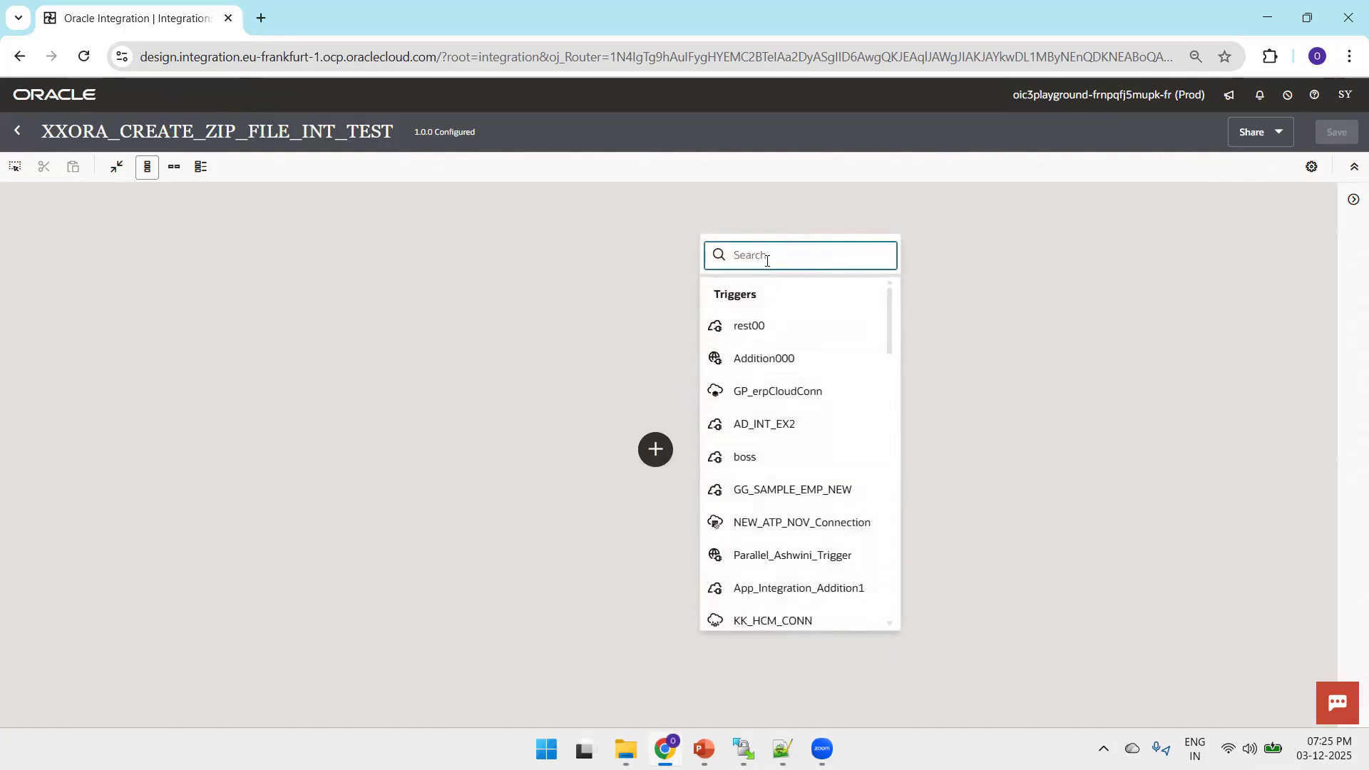
pyautogui.write('REST_CONN_OT')
pyautogui.click(754, 345)
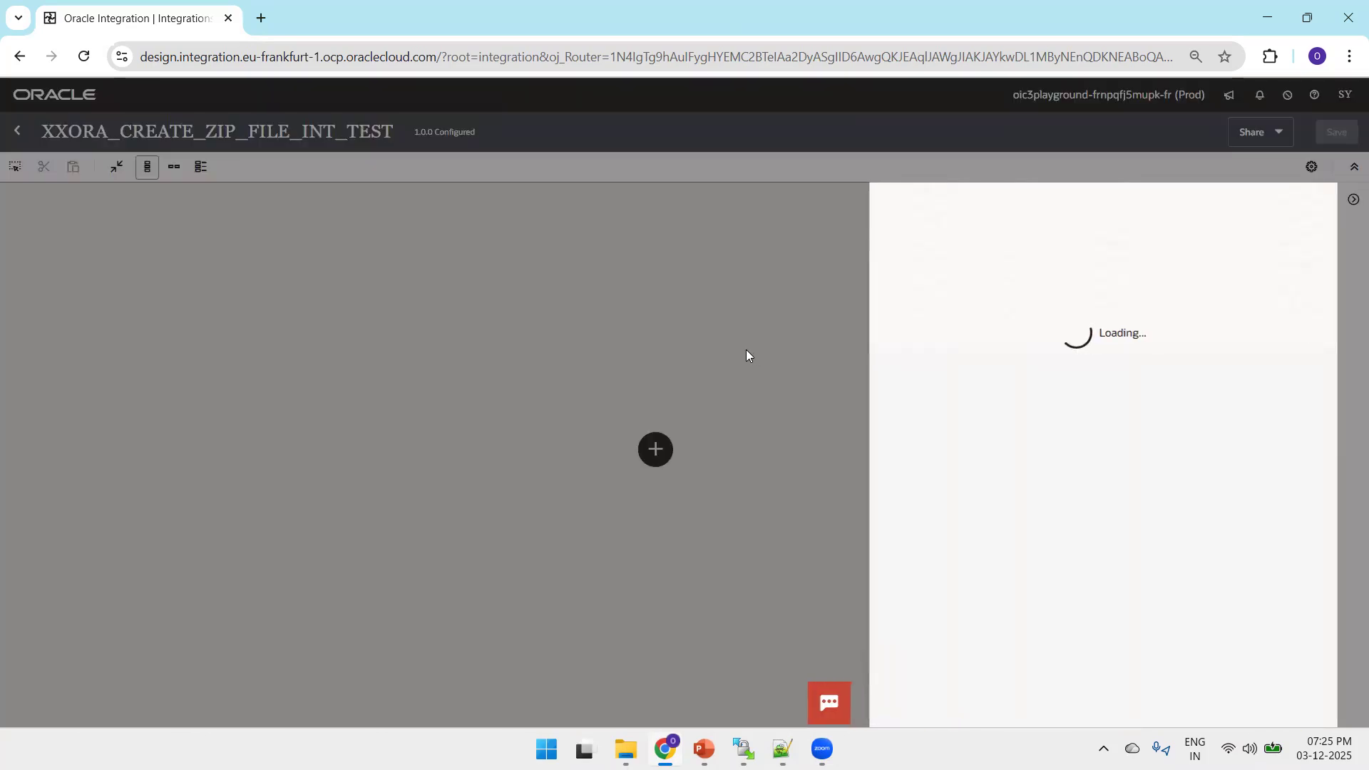
pyautogui.click(944, 283)
pyautogui.write('createZipFileREST')
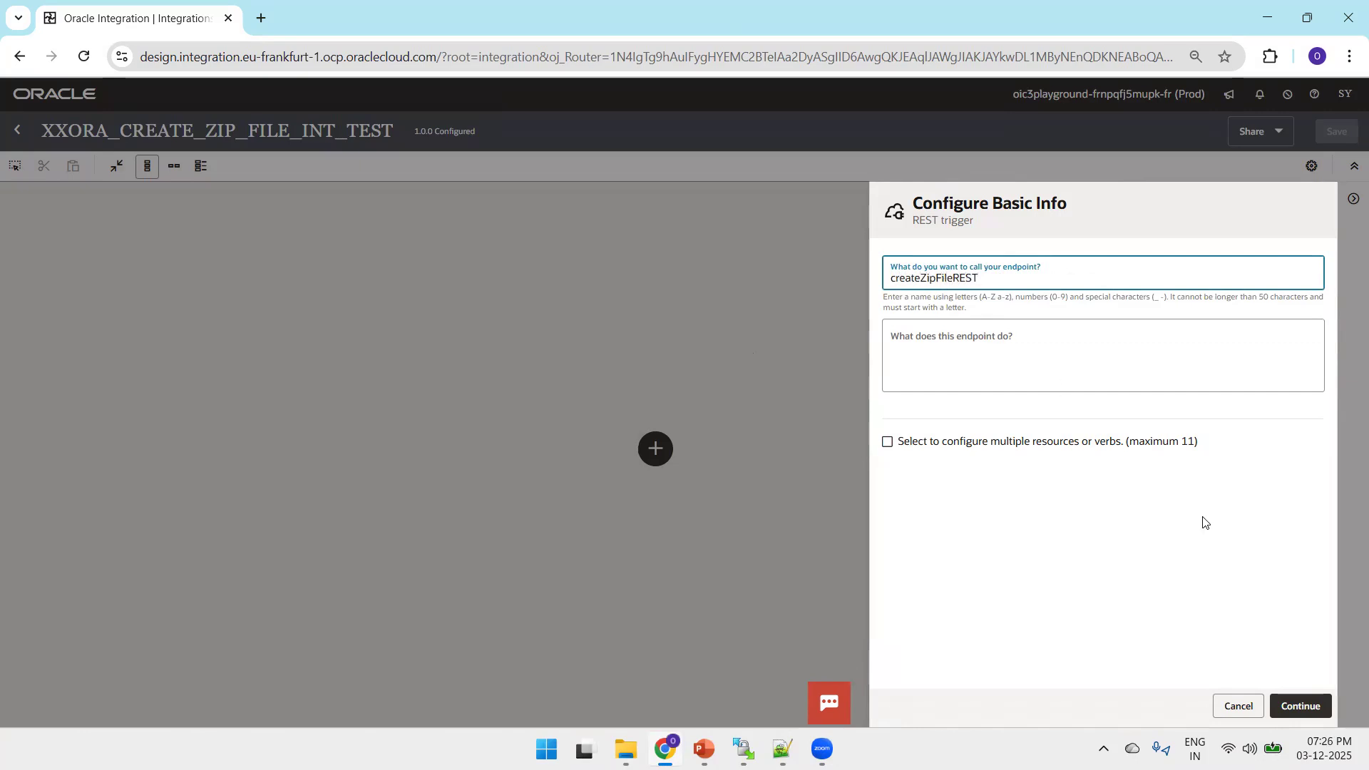
pyautogui.click(1301, 706)
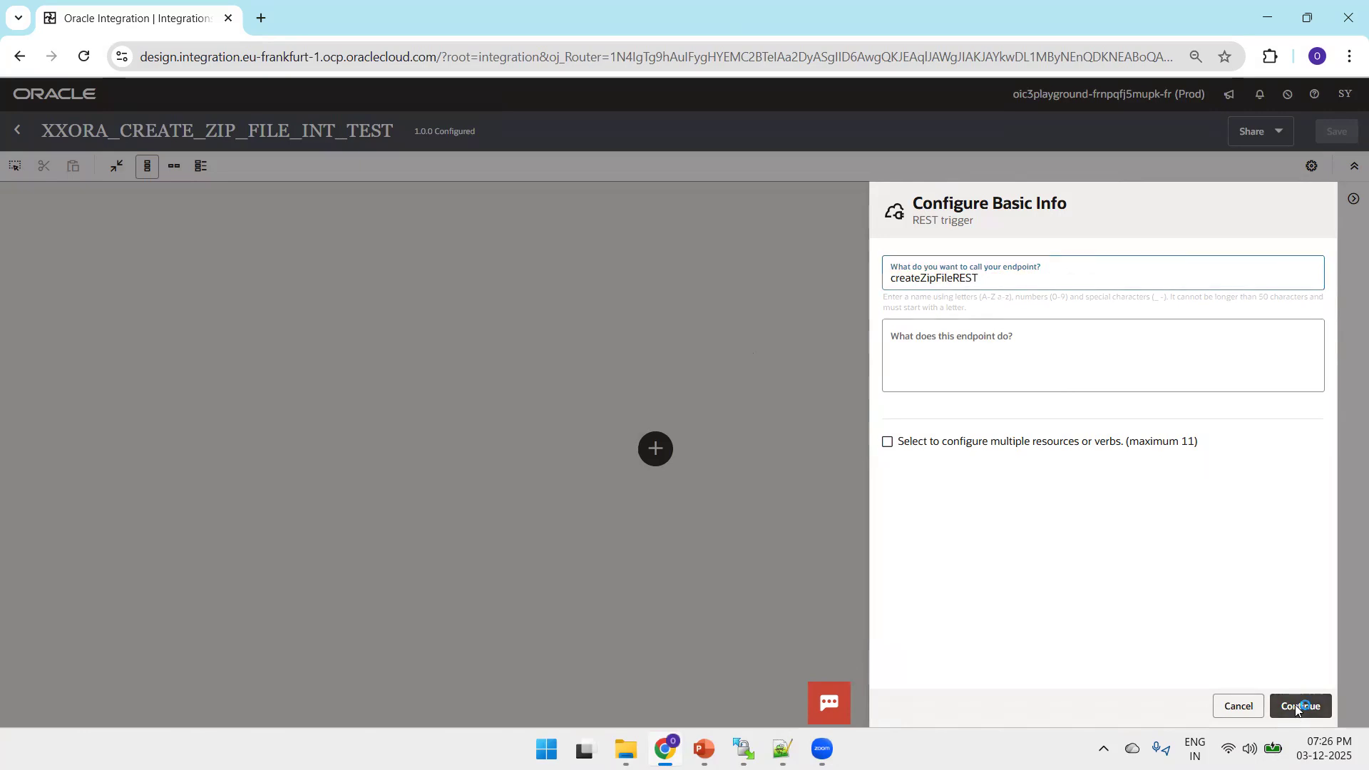
# Set the trigger's relative resource URI to / with the GET action and finish the REST trigger
pyautogui.click(956, 380)
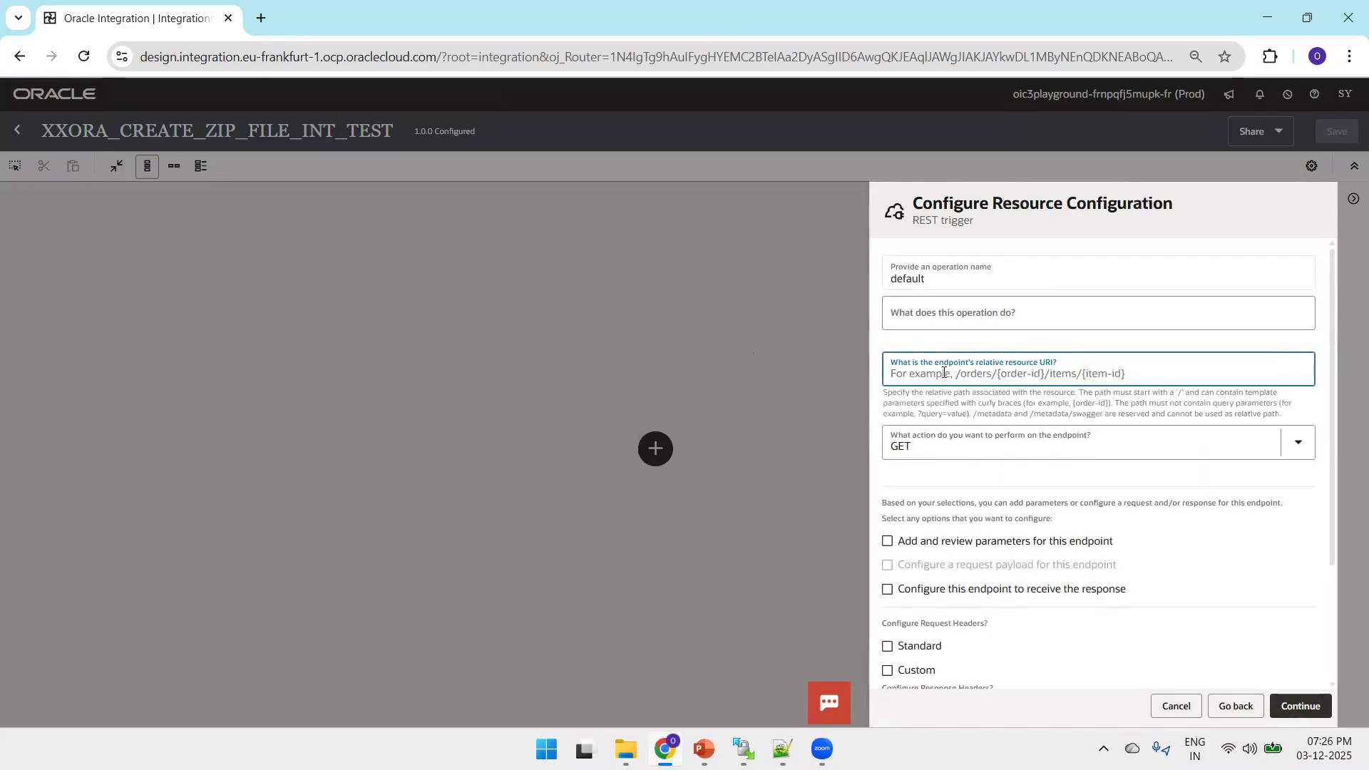
pyautogui.write('/')
pyautogui.click(1301, 706)
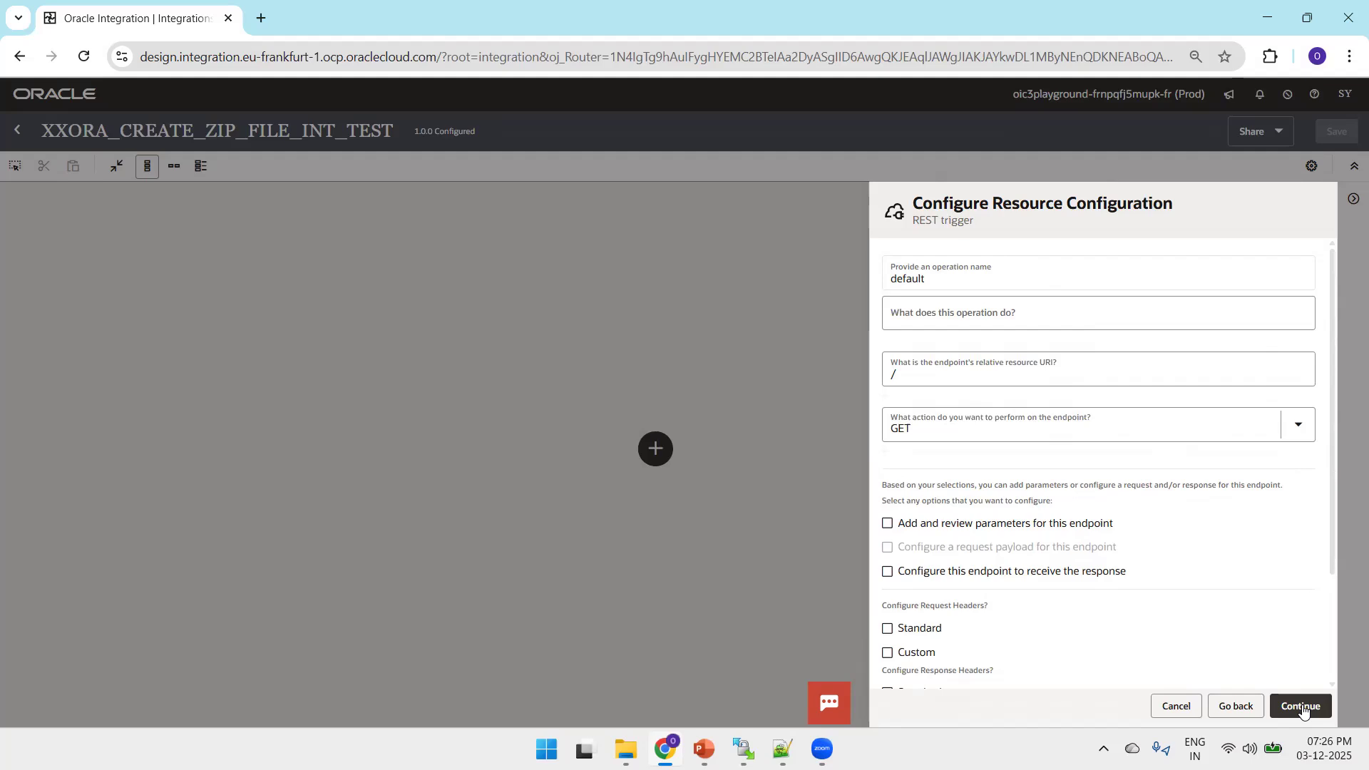
pyautogui.click(1303, 706)
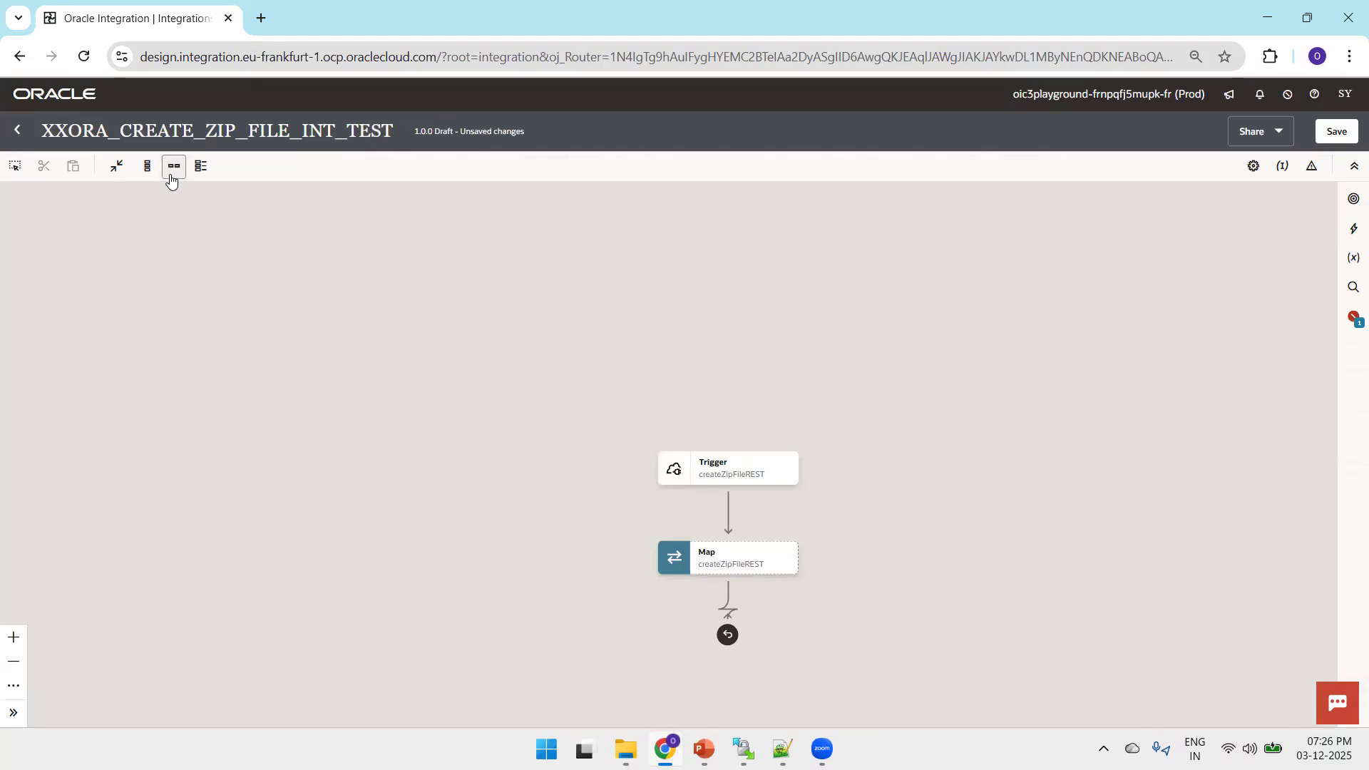
# Switch the canvas to horizontal layout and add an FTP_CONN_OT invoke after the map, naming its endpoint ListFilesFromFTP
pyautogui.click(173, 167)
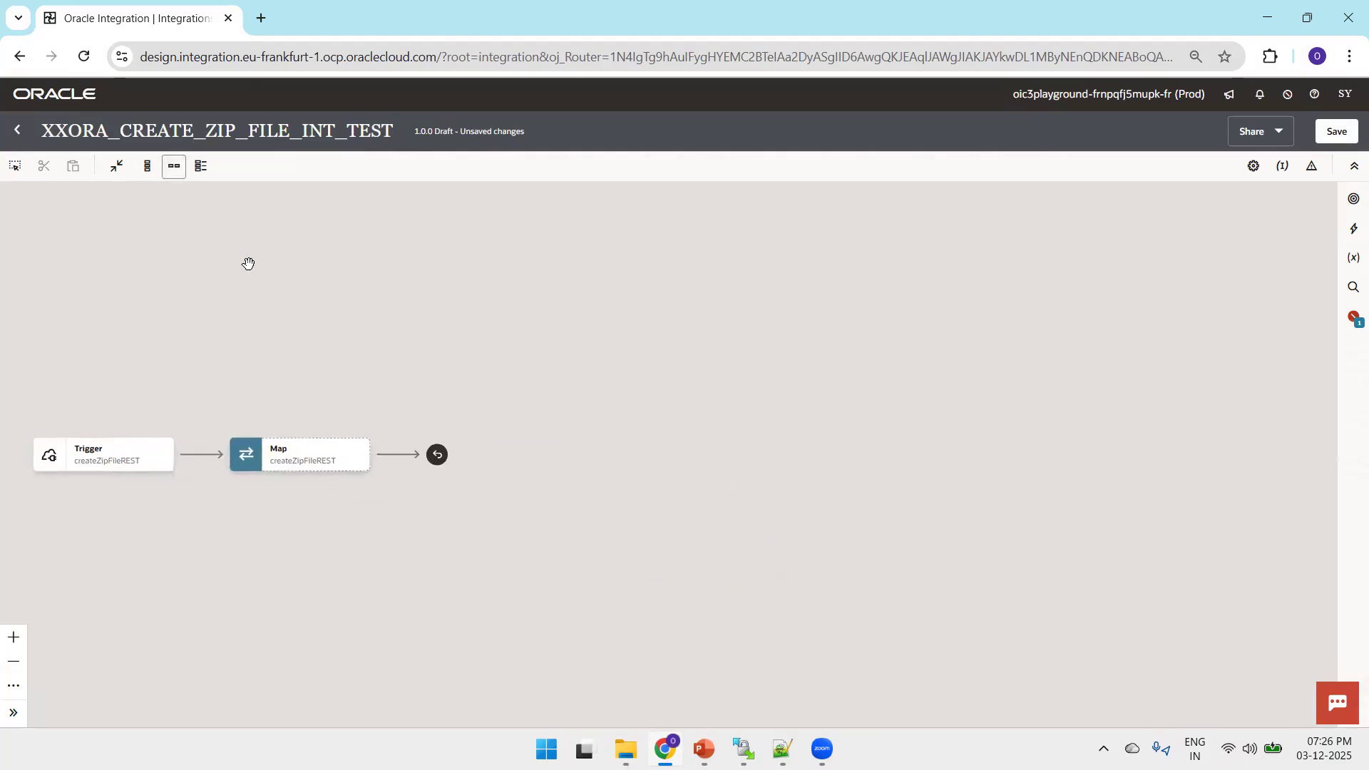
pyautogui.click(423, 353)
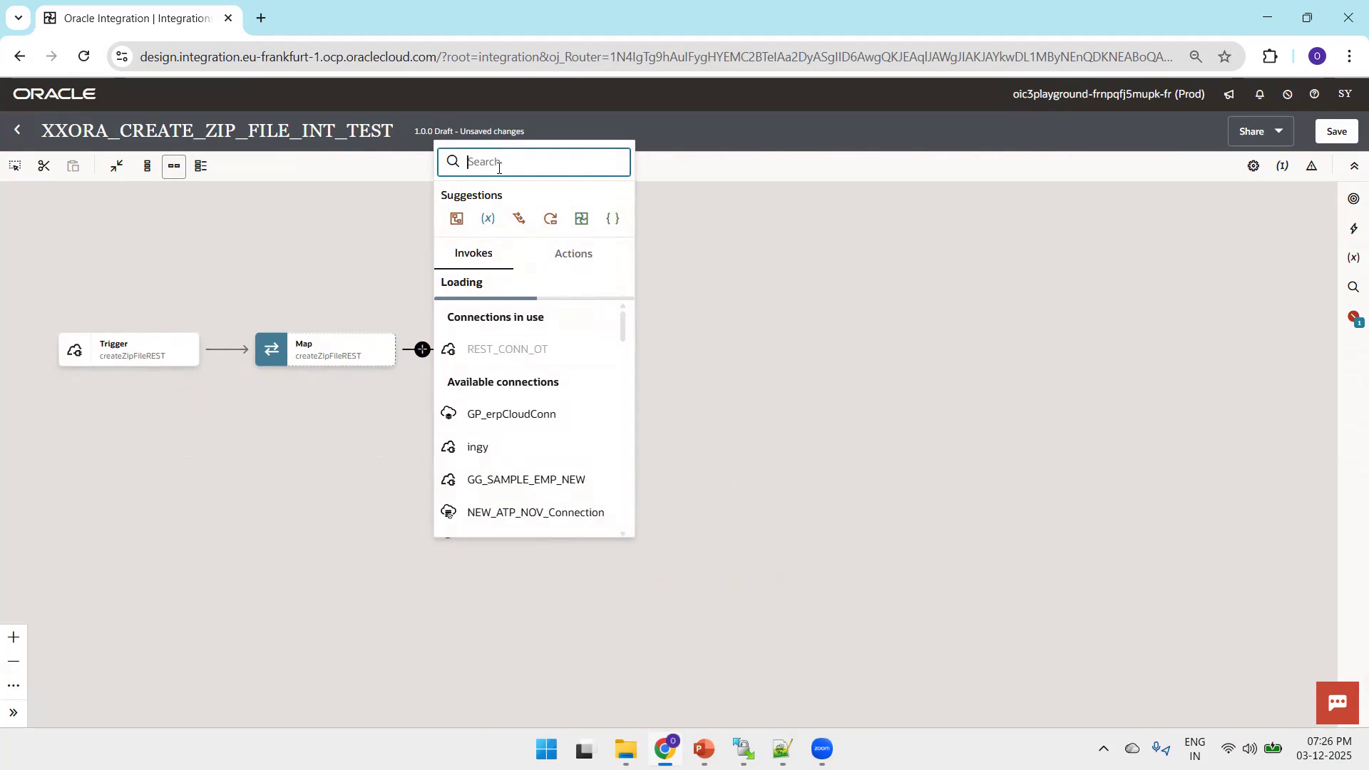
pyautogui.write('FTP_CONN_OT')
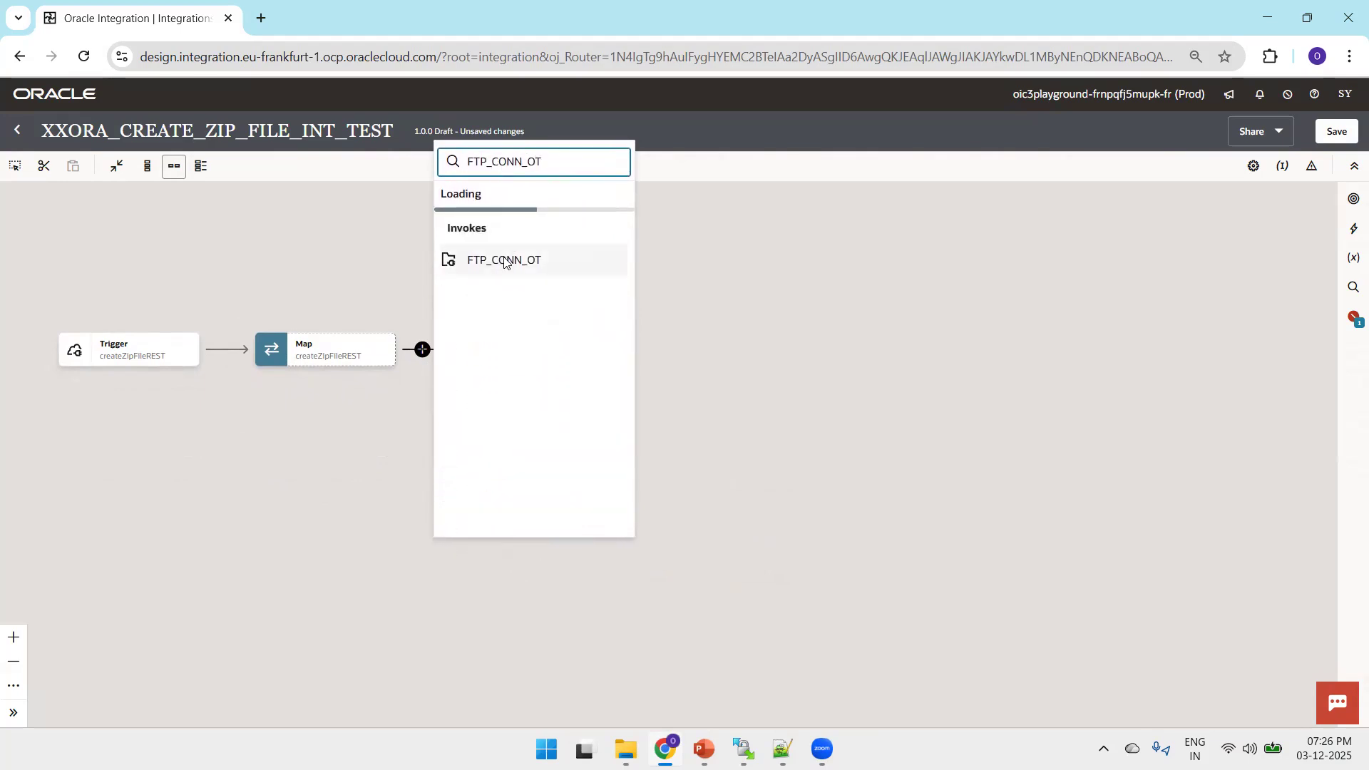
pyautogui.click(505, 260)
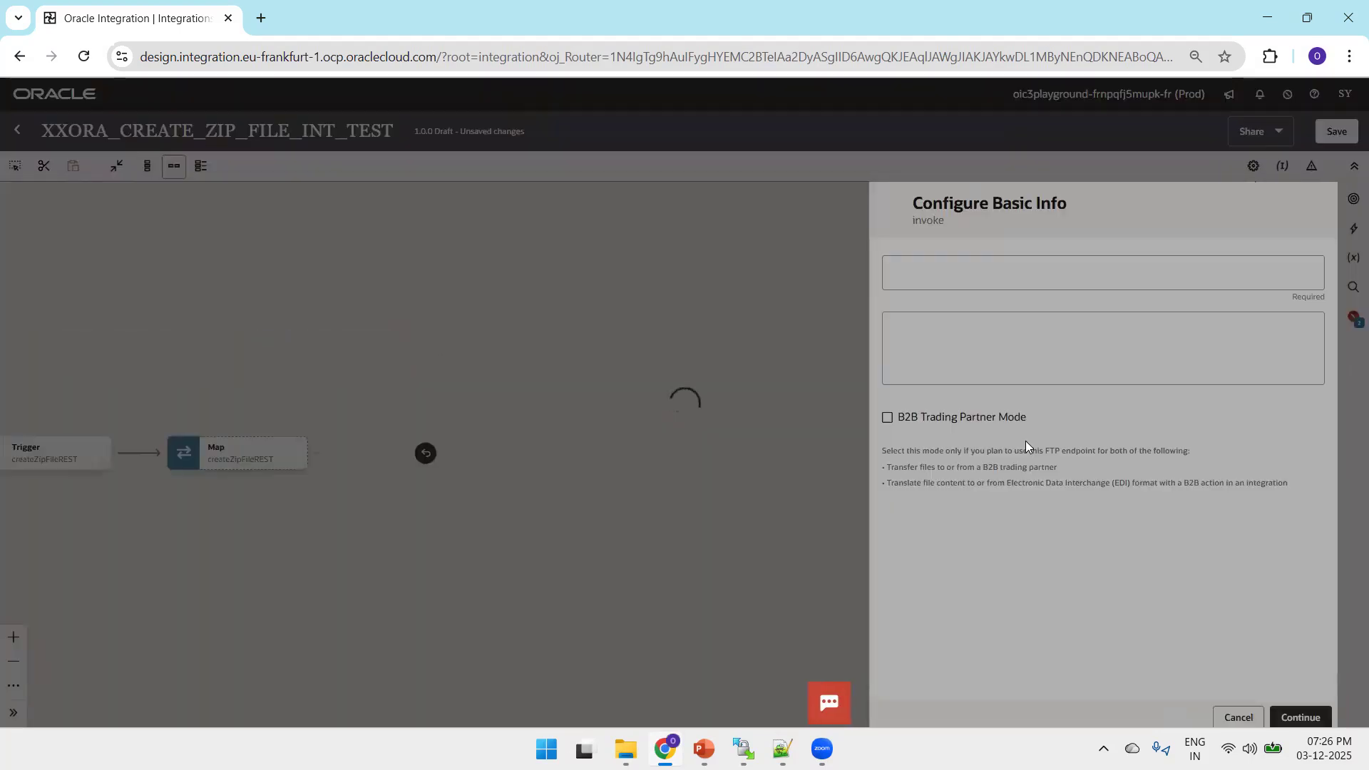
pyautogui.click(942, 280)
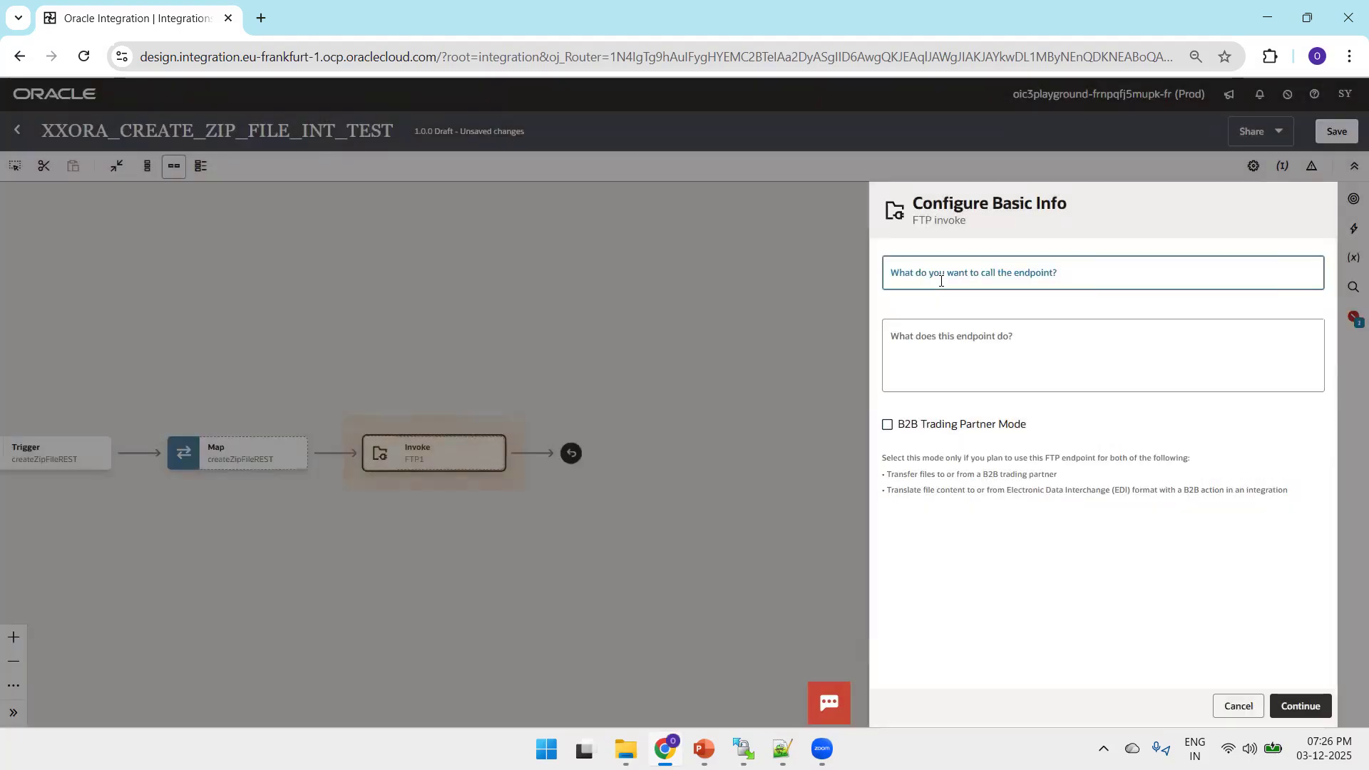
pyautogui.write('ListFilesFromFTP')
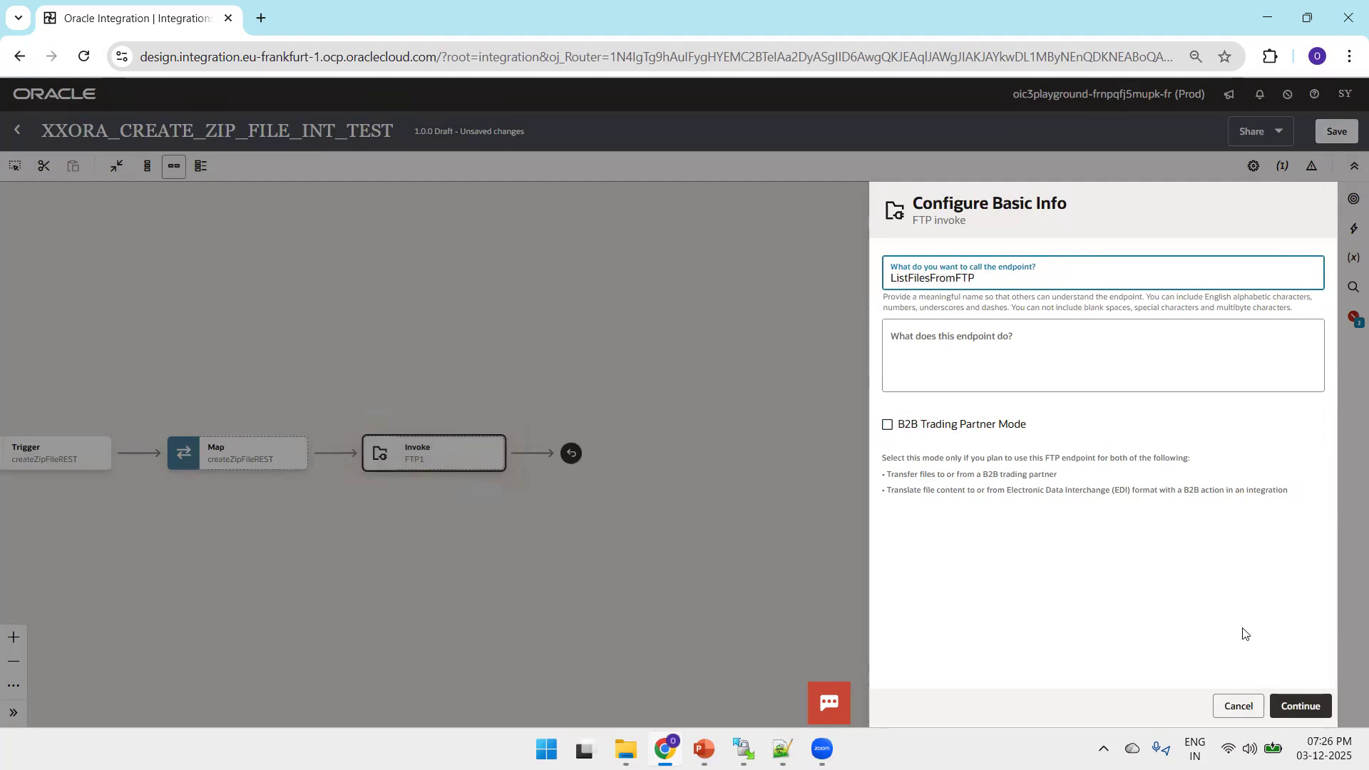
pyautogui.click(1305, 707)
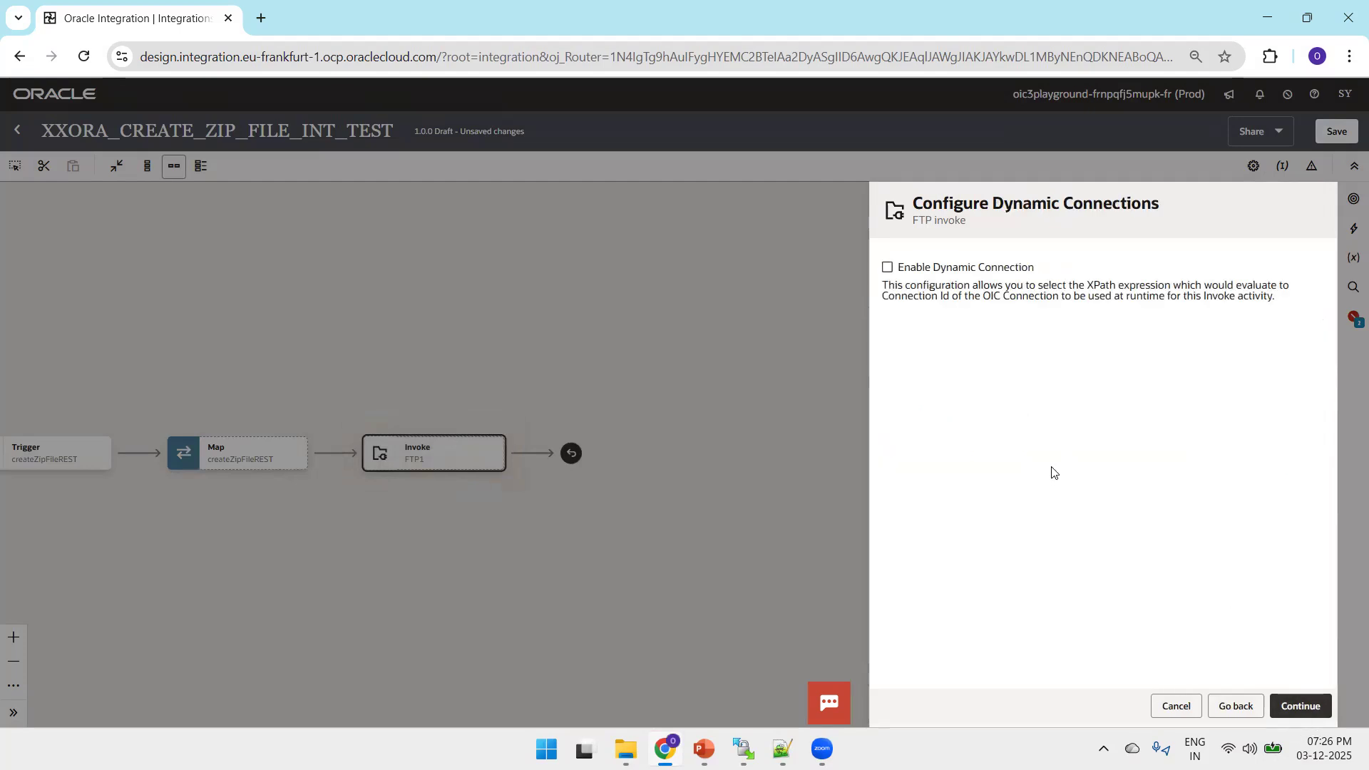
# Choose the List Files operation without a dynamic connection and set the input directory to /2025/inbound/emp, copied from the Notepad++ notes
pyautogui.click(1292, 704)
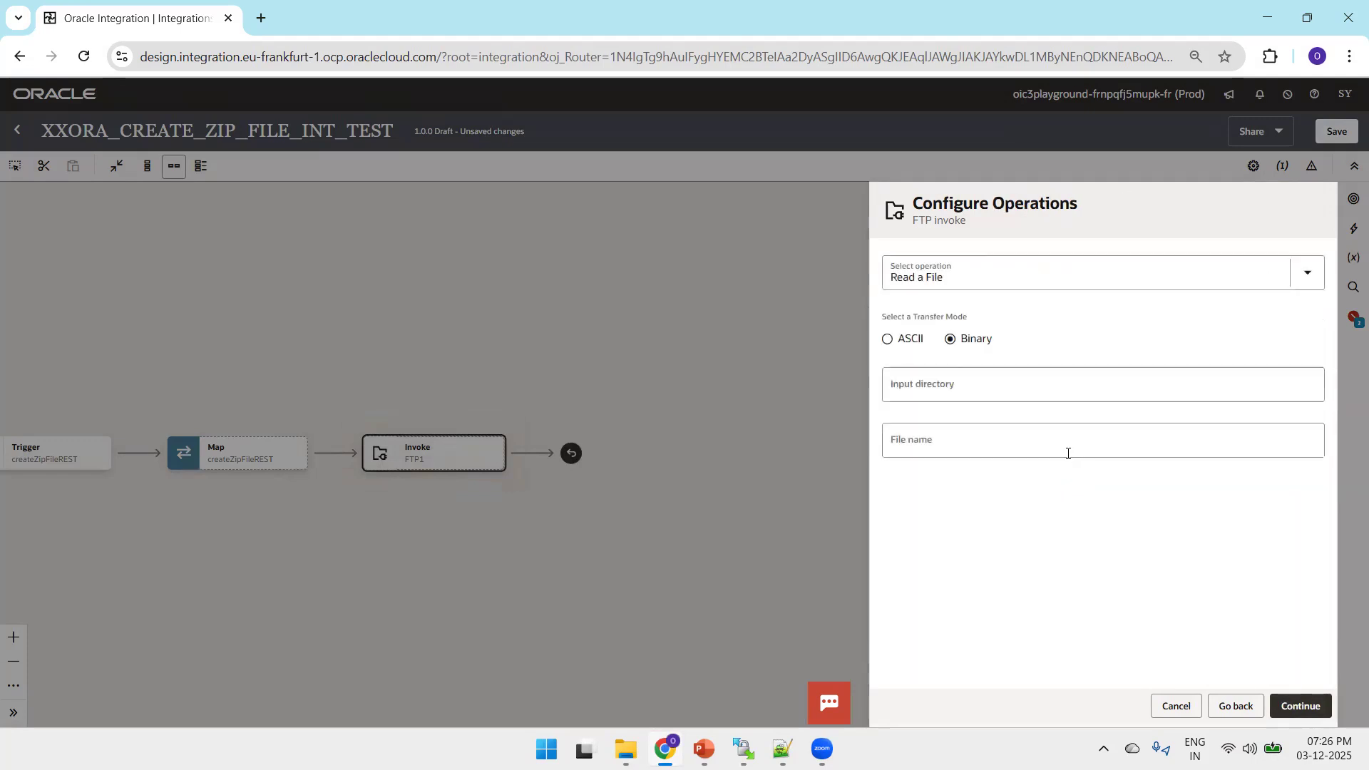
pyautogui.click(947, 271)
pyautogui.click(927, 380)
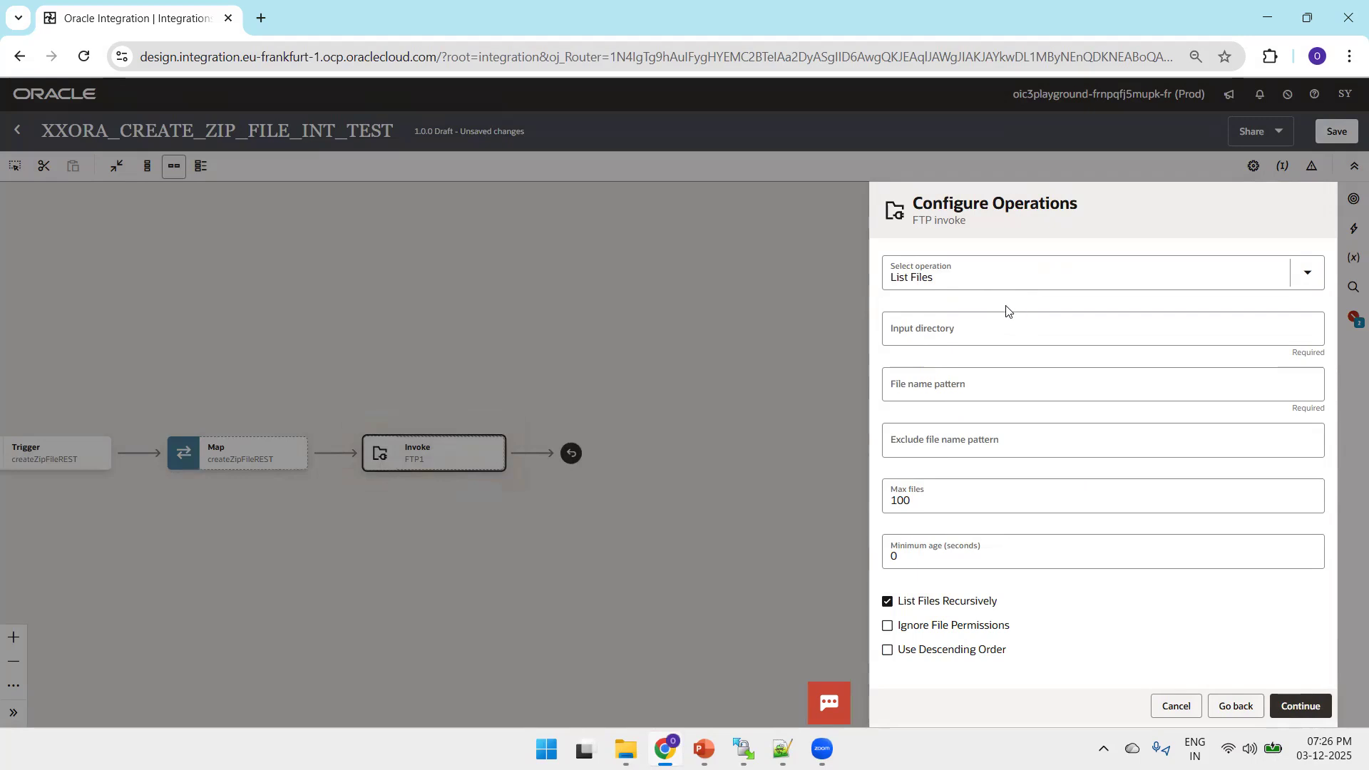
pyautogui.hotkey('alt', 'Tab')
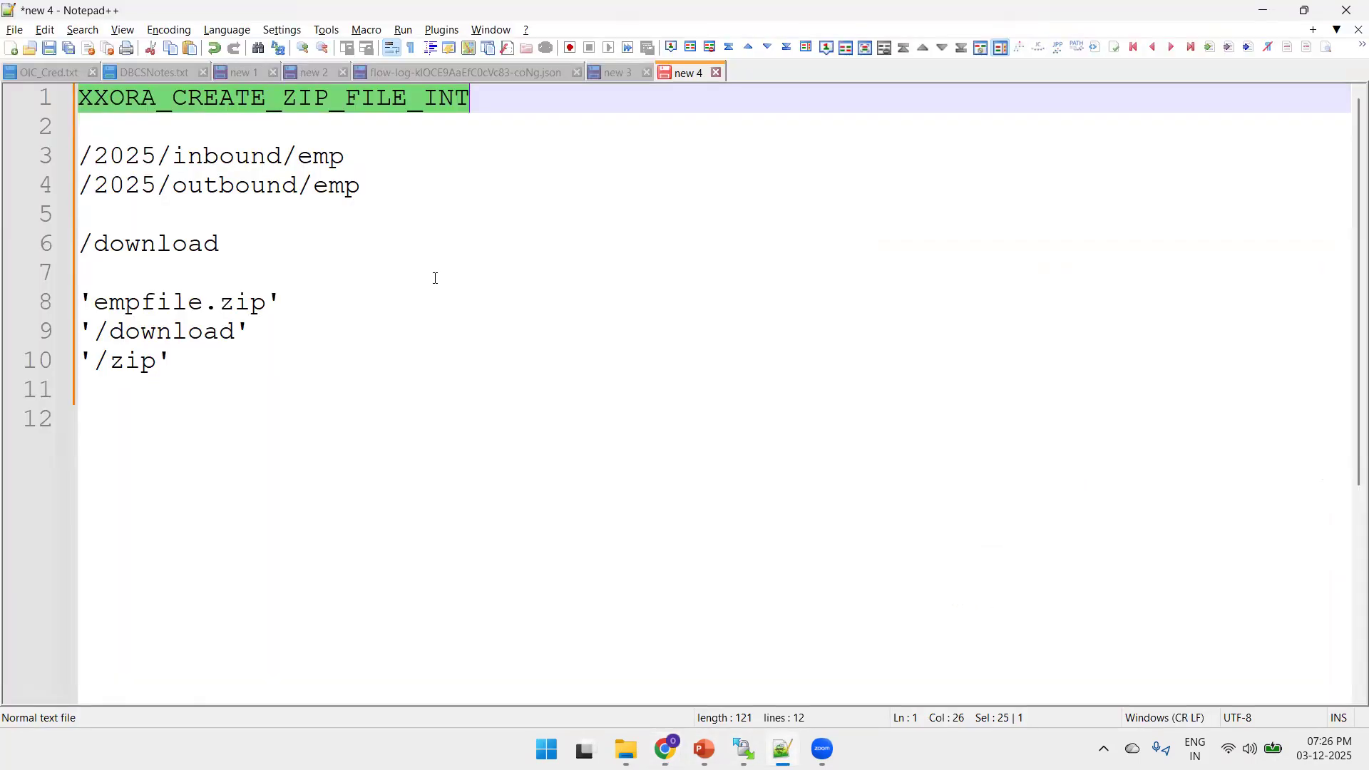
pyautogui.moveTo(356, 159); pyautogui.dragTo(67, 166)
pyautogui.hotkey('ctrl', 'c')
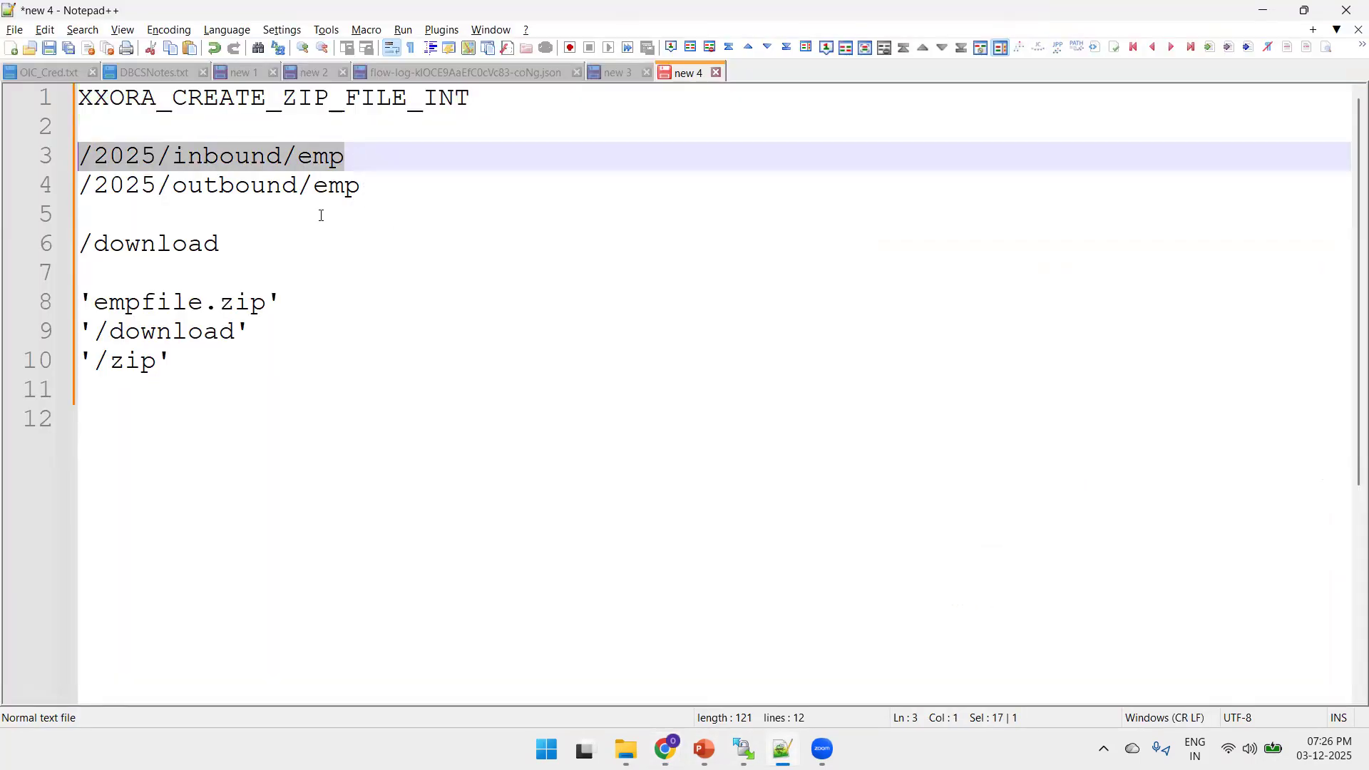
pyautogui.hotkey('alt', 'Tab')
pyautogui.click(917, 327)
pyautogui.hotkey('ctrl', 'v')
# Set the file name pattern to *.csv and finish the ListFilesFromFTP invoke
pyautogui.click(943, 385)
pyautogui.write('*')
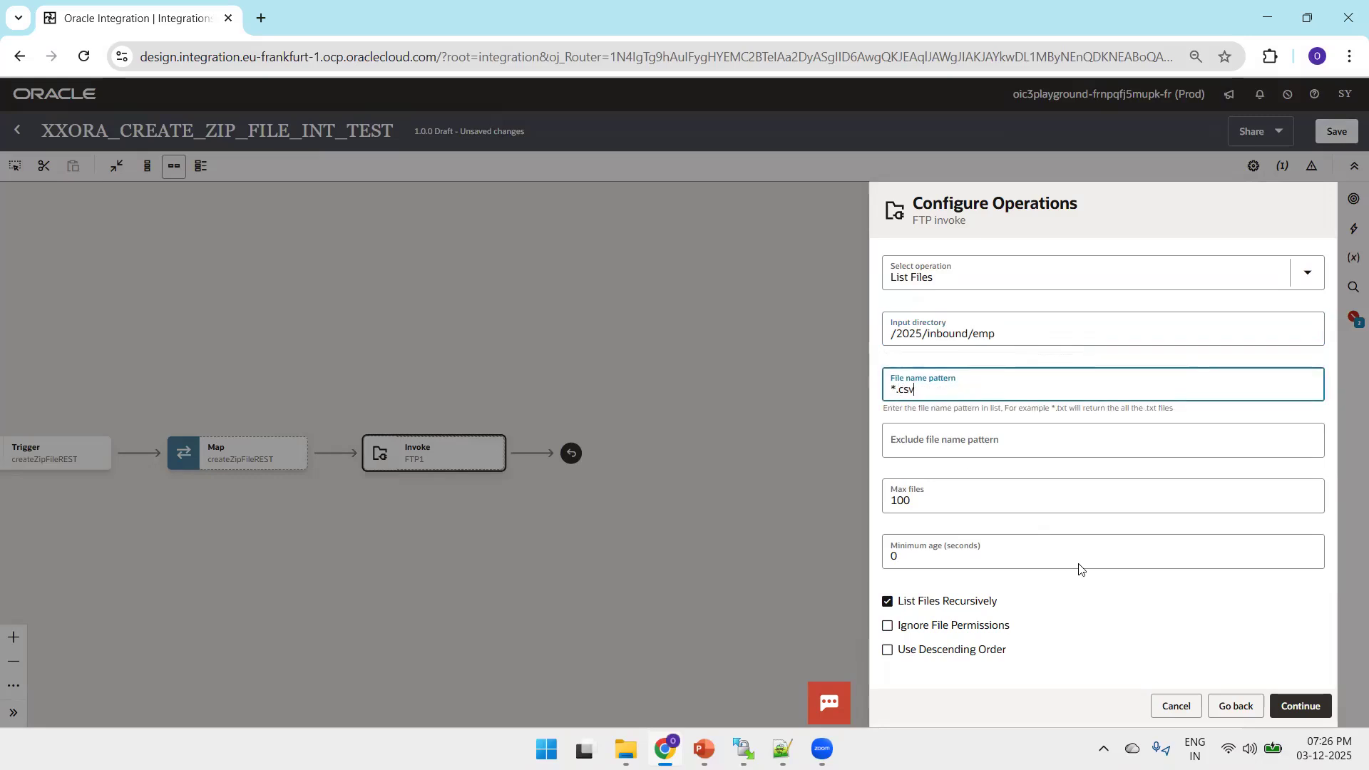
pyautogui.click(1305, 706)
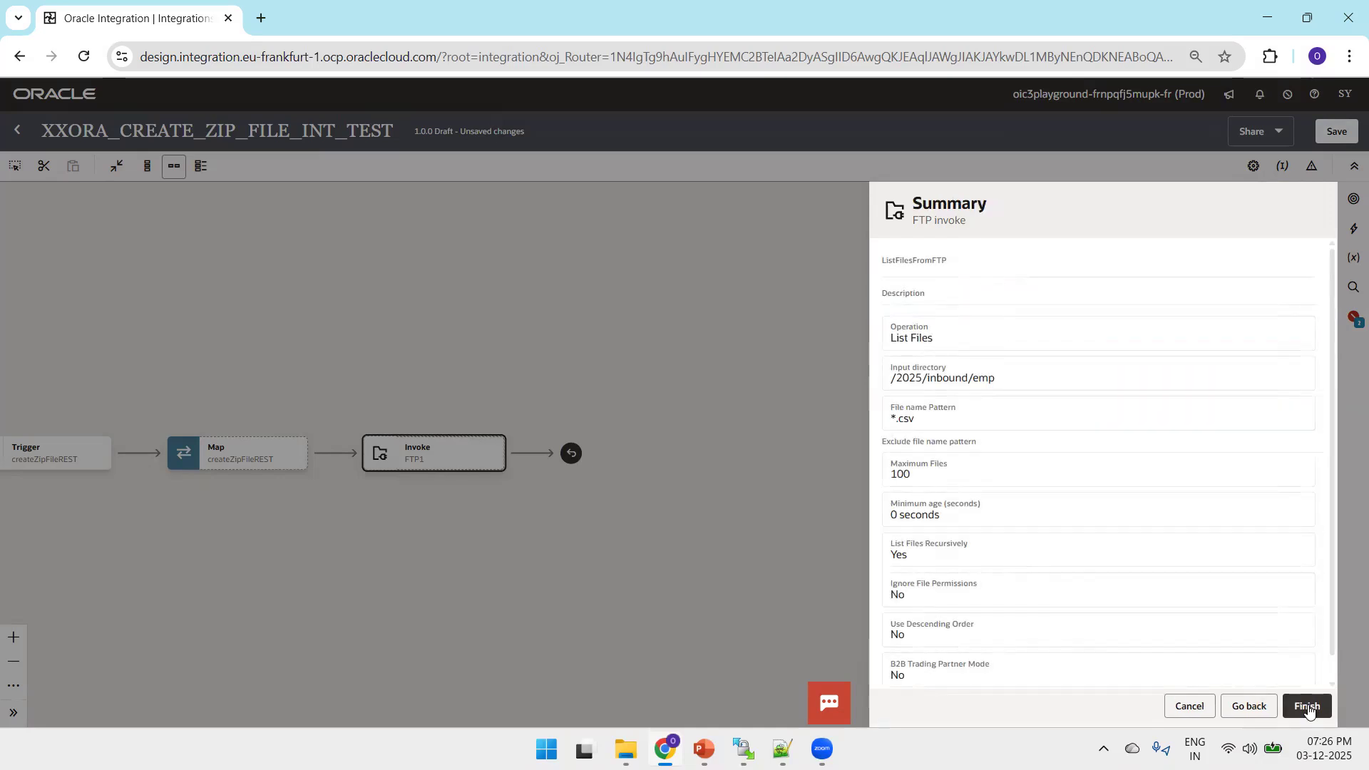
pyautogui.click(1308, 706)
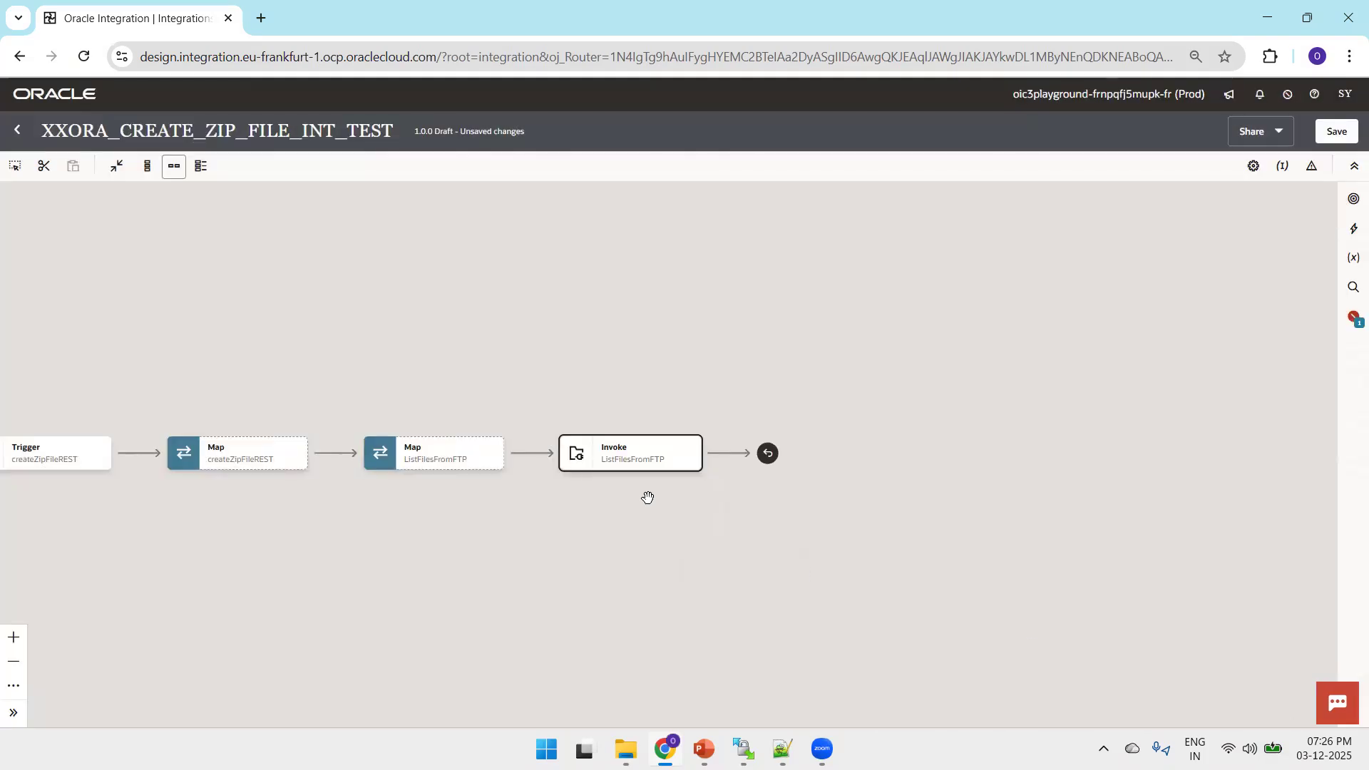
# Add a For each action directly after the ListFilesFromFTP invoke
pyautogui.moveTo(512, 346); pyautogui.dragTo(589, 237)
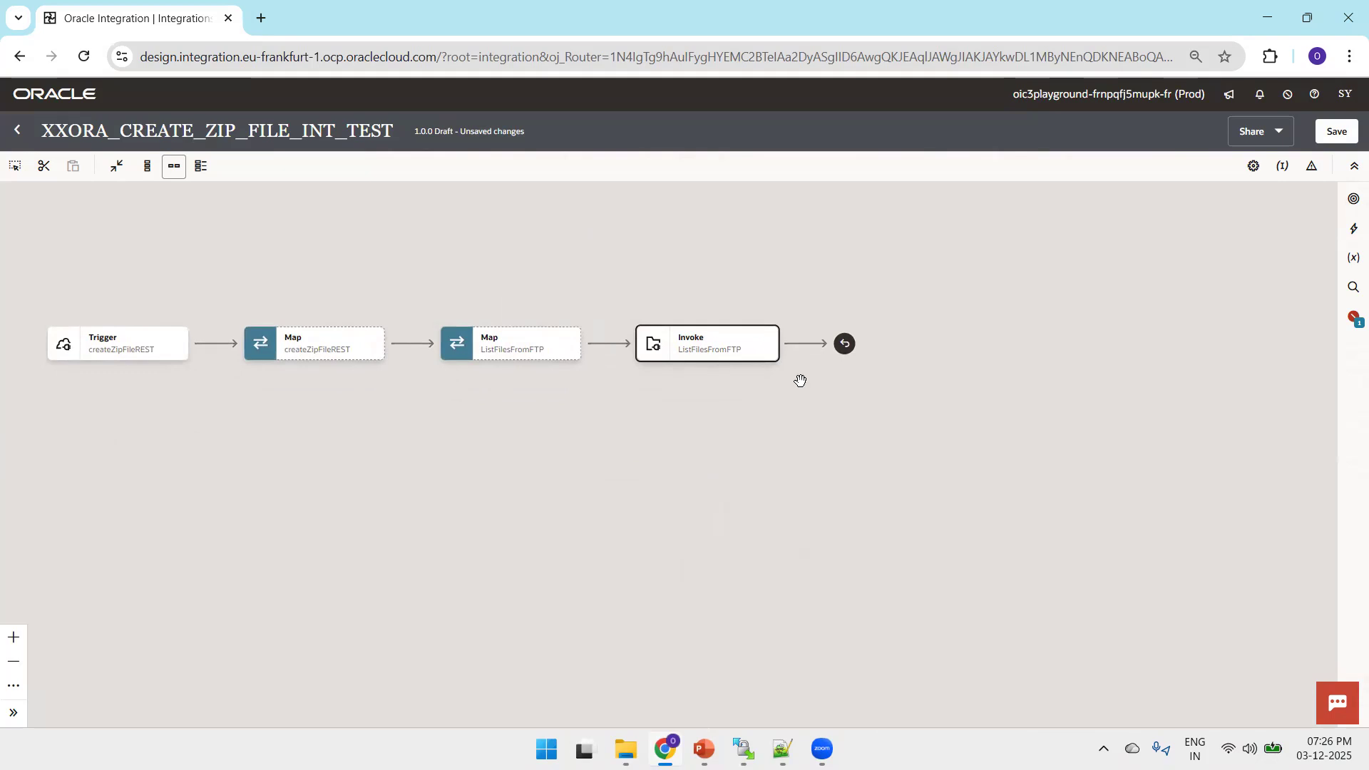
pyautogui.moveTo(805, 345)
pyautogui.click(805, 346)
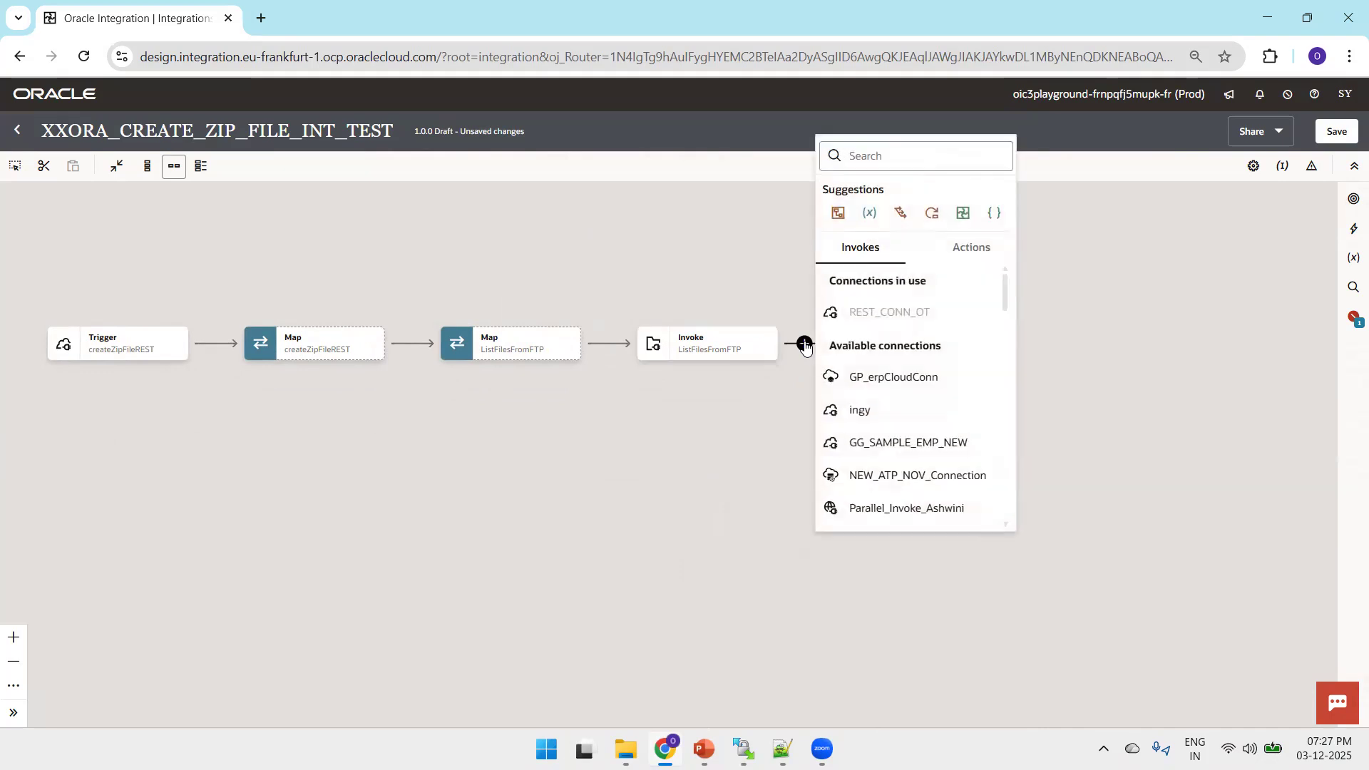
pyautogui.click(932, 214)
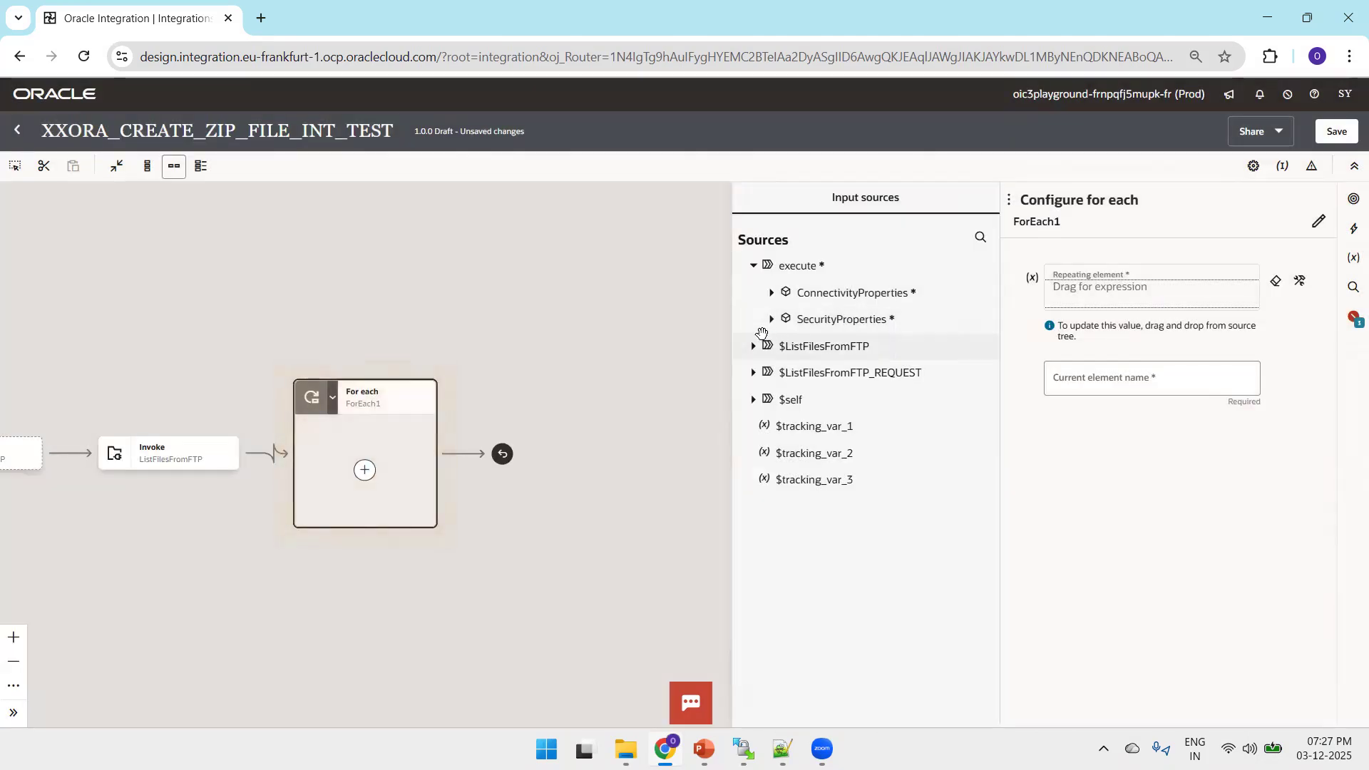
# Set the loop's repeating element to File from the ListFilesFromFTP response's FileList and save the integration
pyautogui.click(753, 345)
pyautogui.click(770, 374)
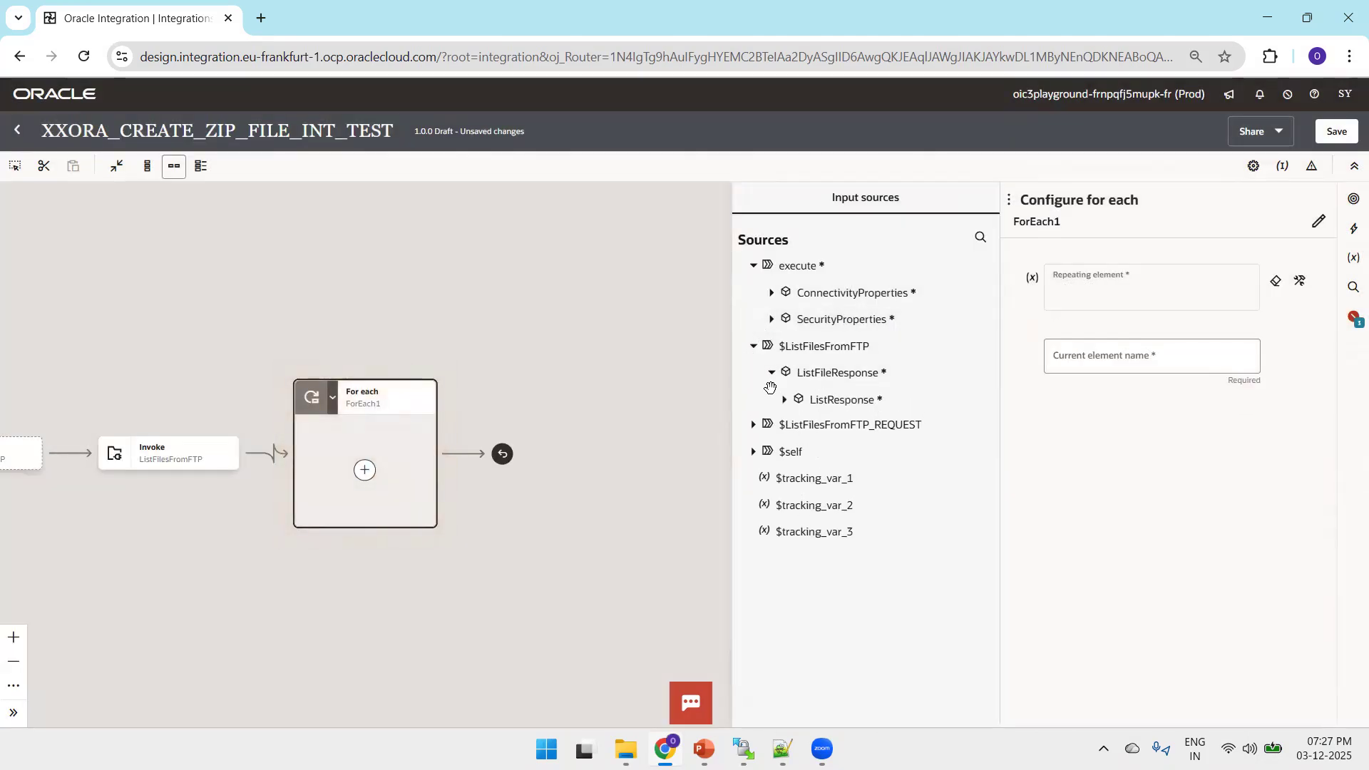
pyautogui.click(786, 401)
pyautogui.click(797, 481)
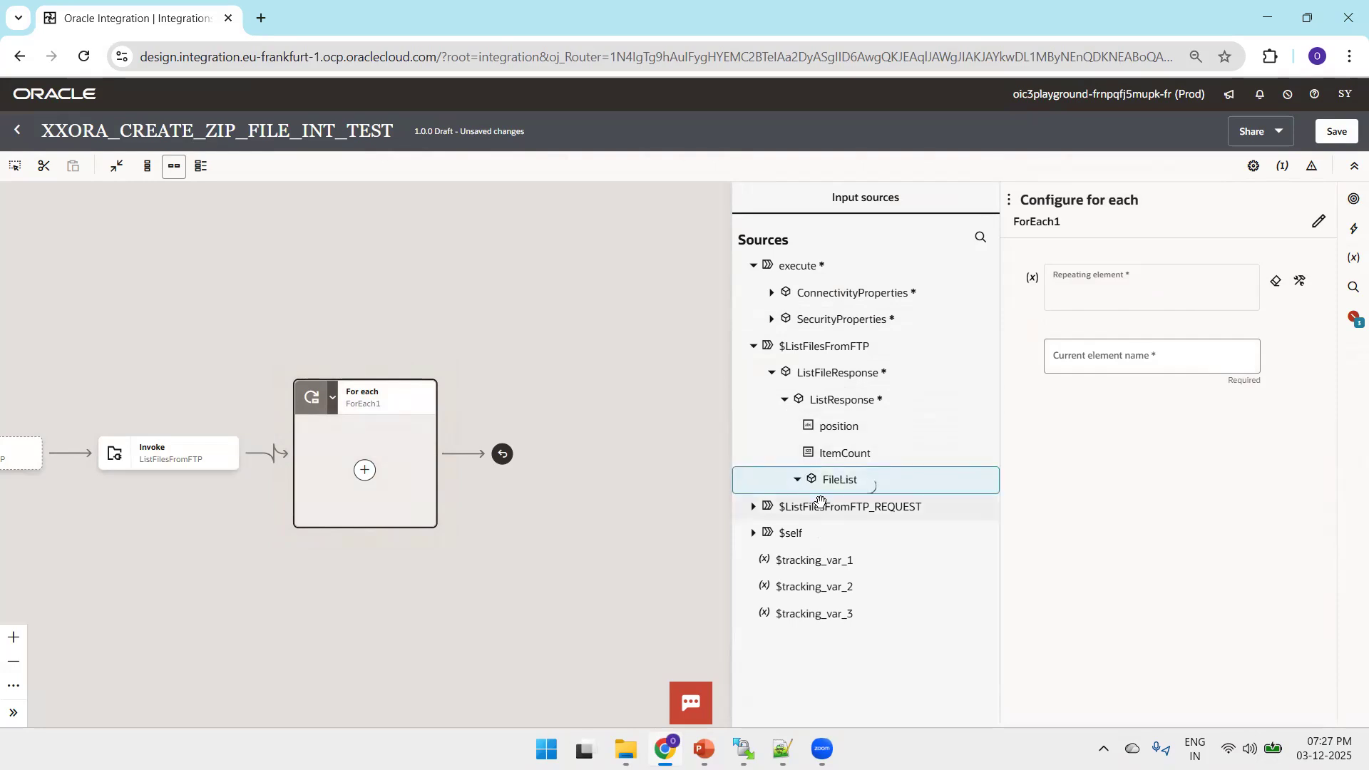
pyautogui.moveTo(873, 512); pyautogui.dragTo(1086, 283)
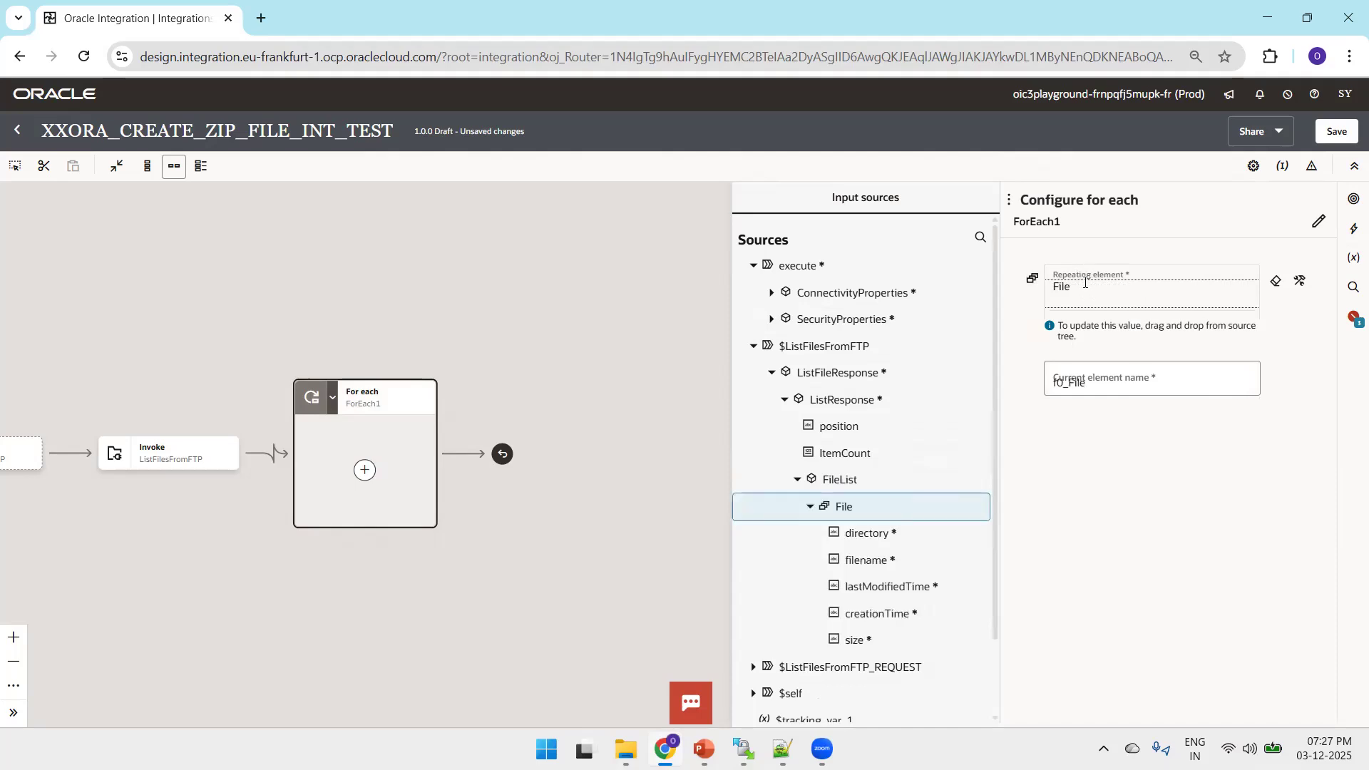
pyautogui.click(1118, 385)
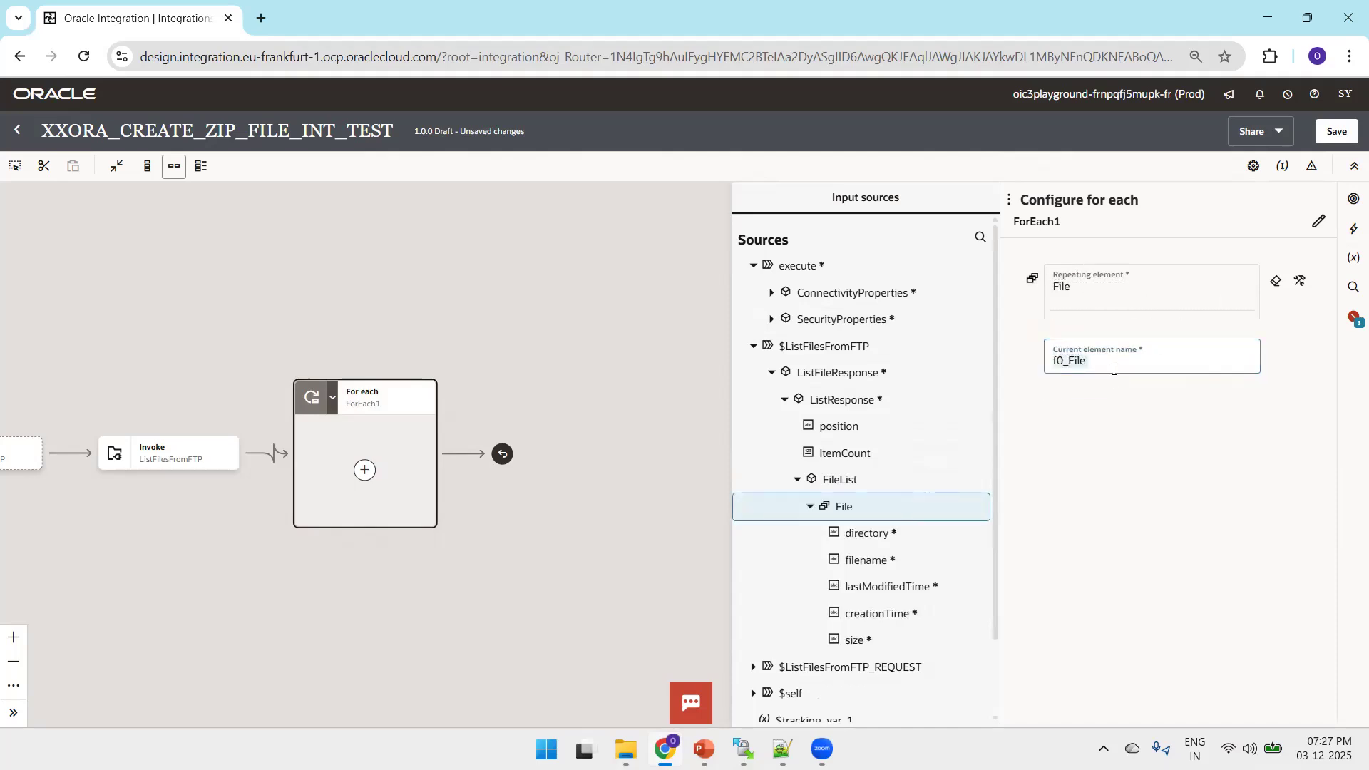
pyautogui.click(1338, 136)
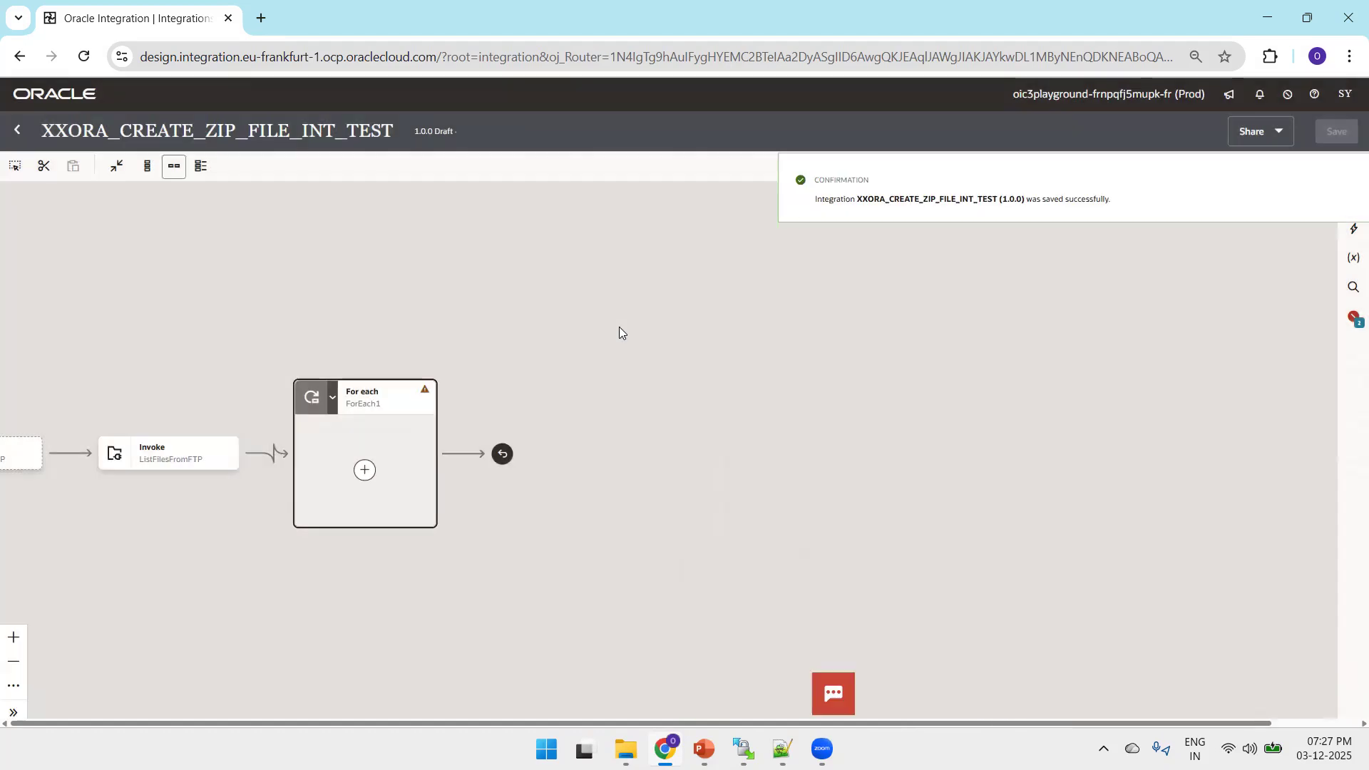
# Add an FTP_CONN_OT invoke inside the For each loop, naming its endpoint downloadFIleFromFTP
pyautogui.moveTo(364, 309); pyautogui.dragTo(608, 211)
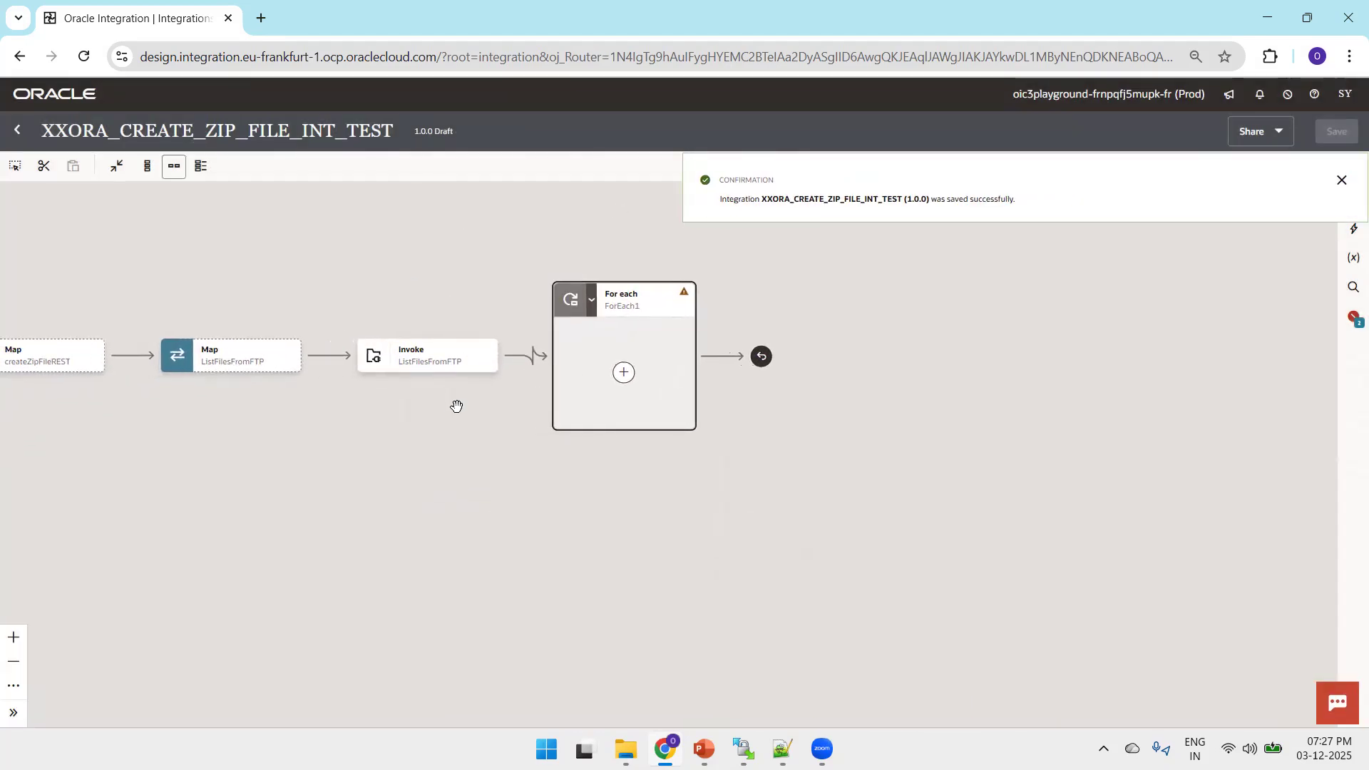
pyautogui.click(625, 372)
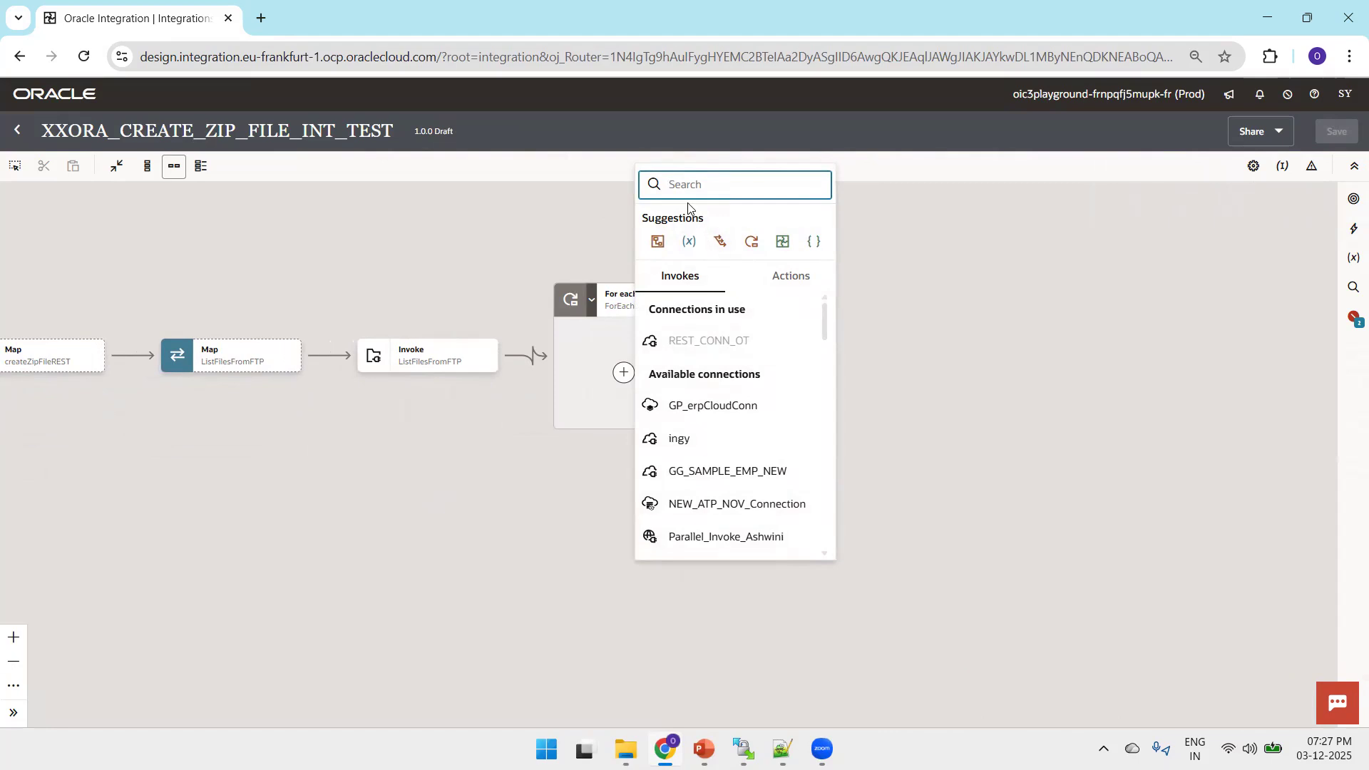
pyautogui.write('FTP_')
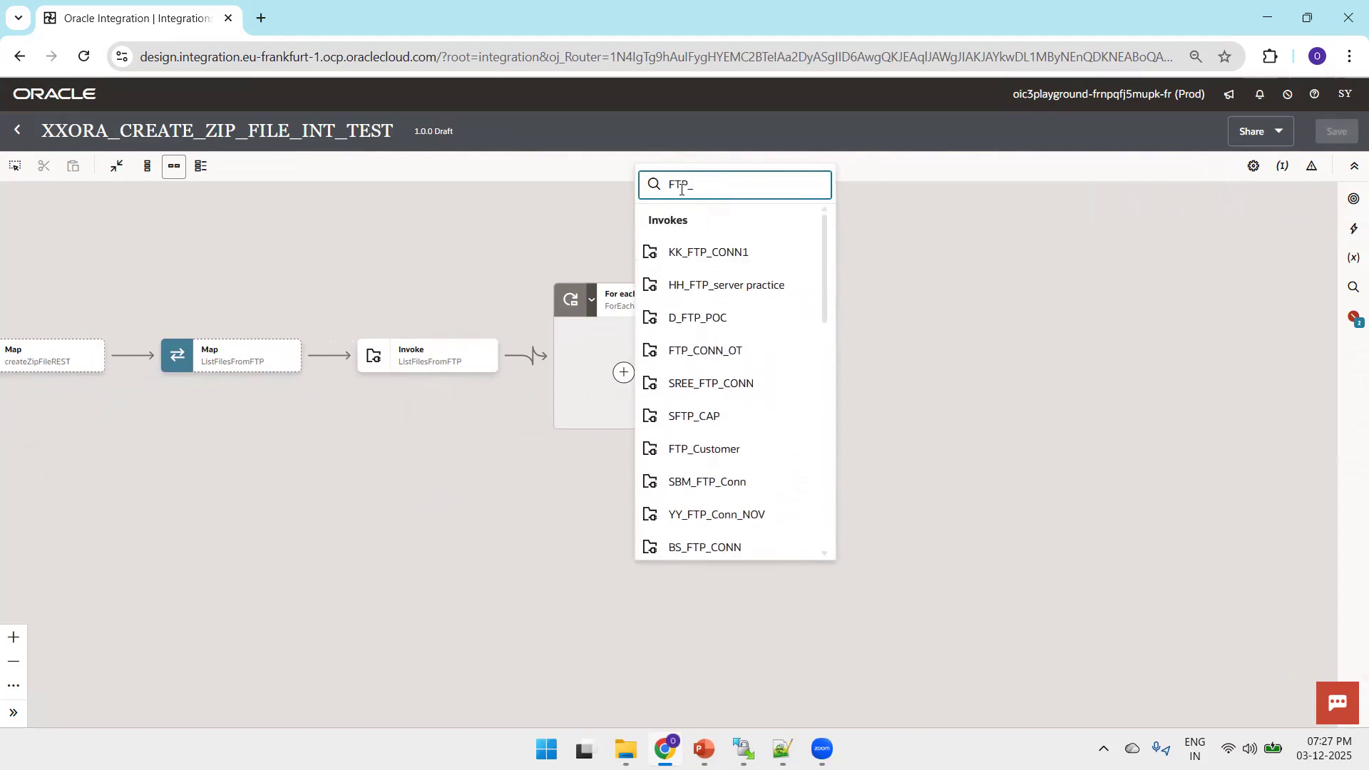
pyautogui.write('CONN')
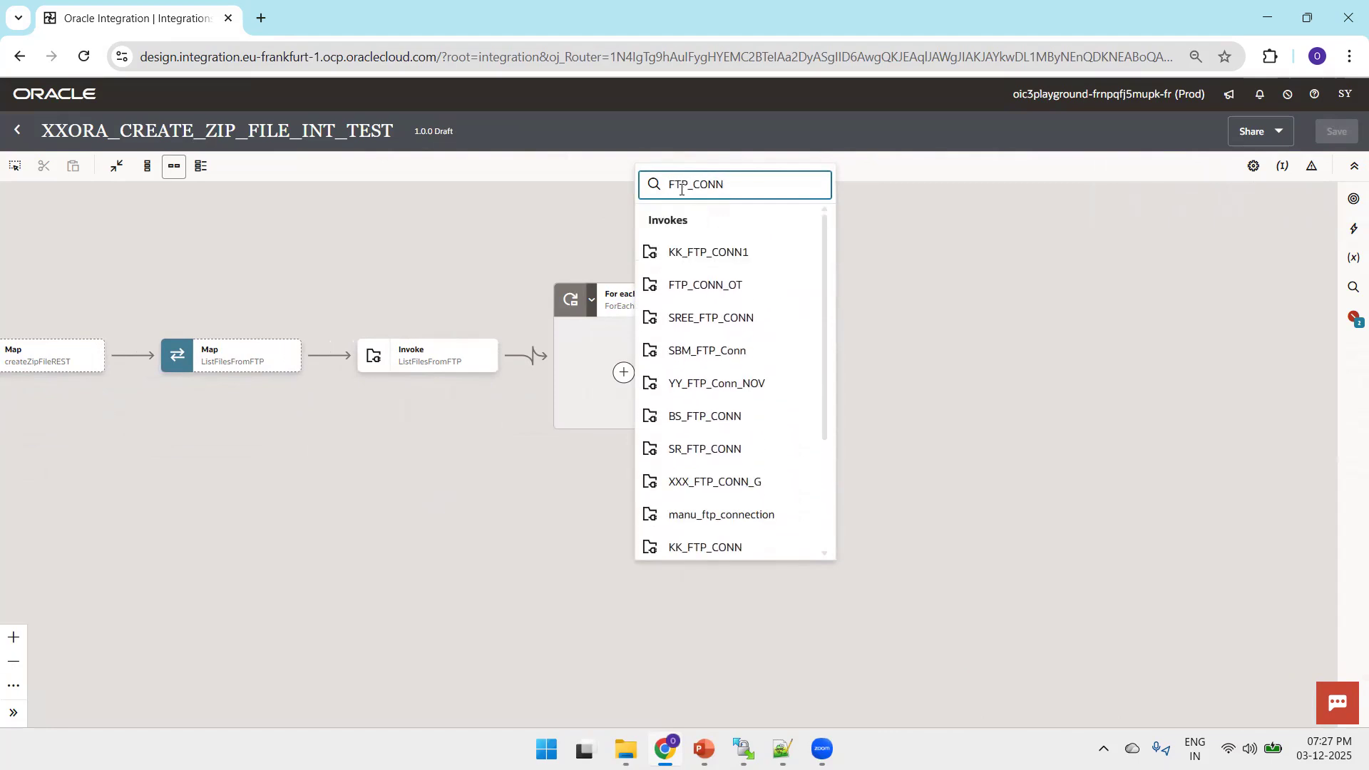
pyautogui.write('_O')
pyautogui.click(730, 257)
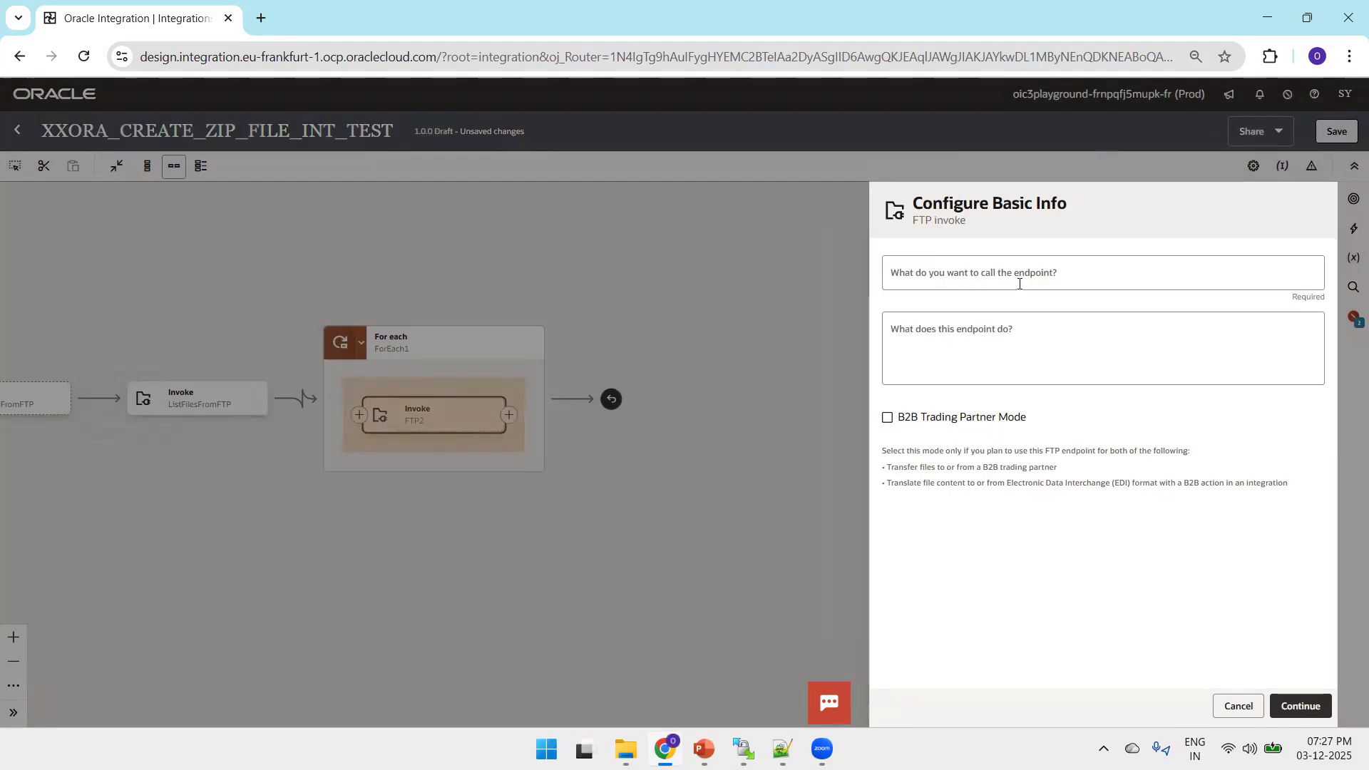
pyautogui.click(1019, 284)
pyautogui.write('downl')
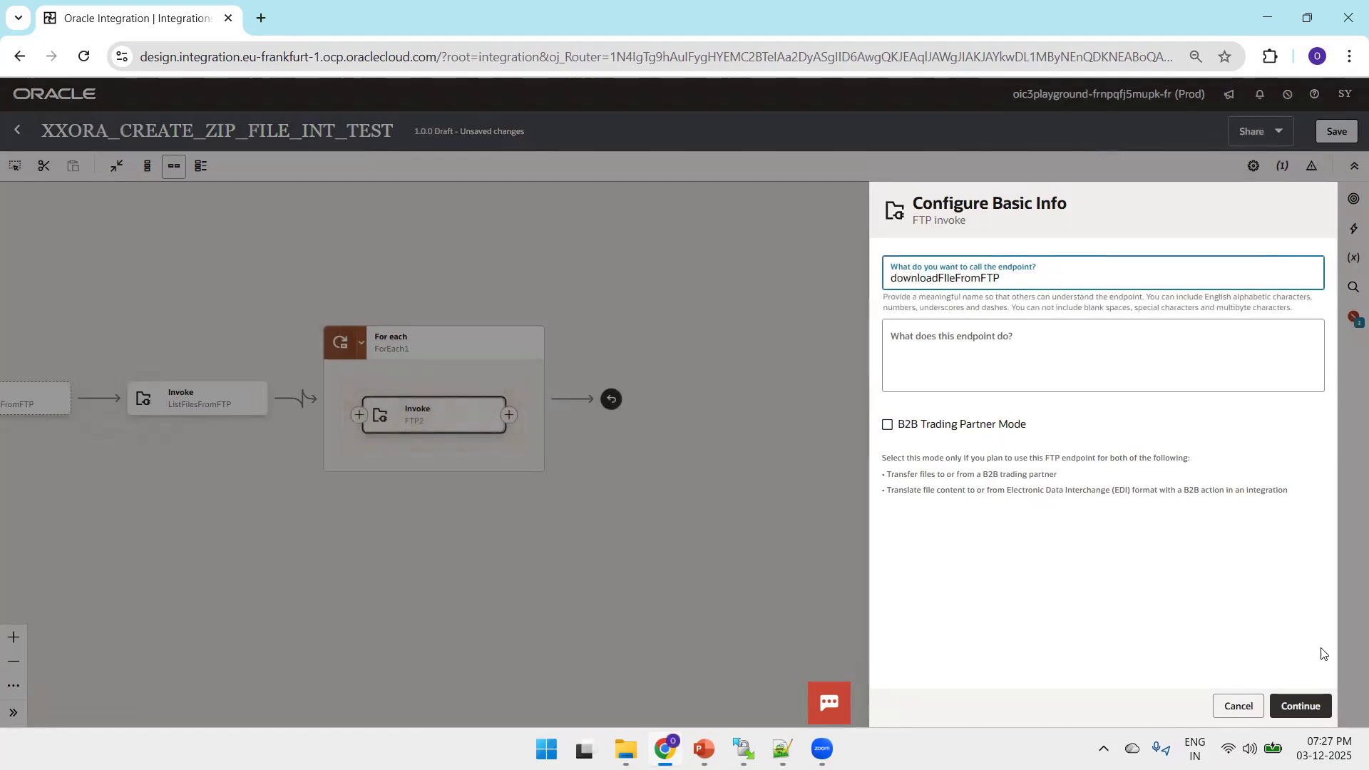
pyautogui.write('oadFIleFromFTP')
pyautogui.click(1285, 698)
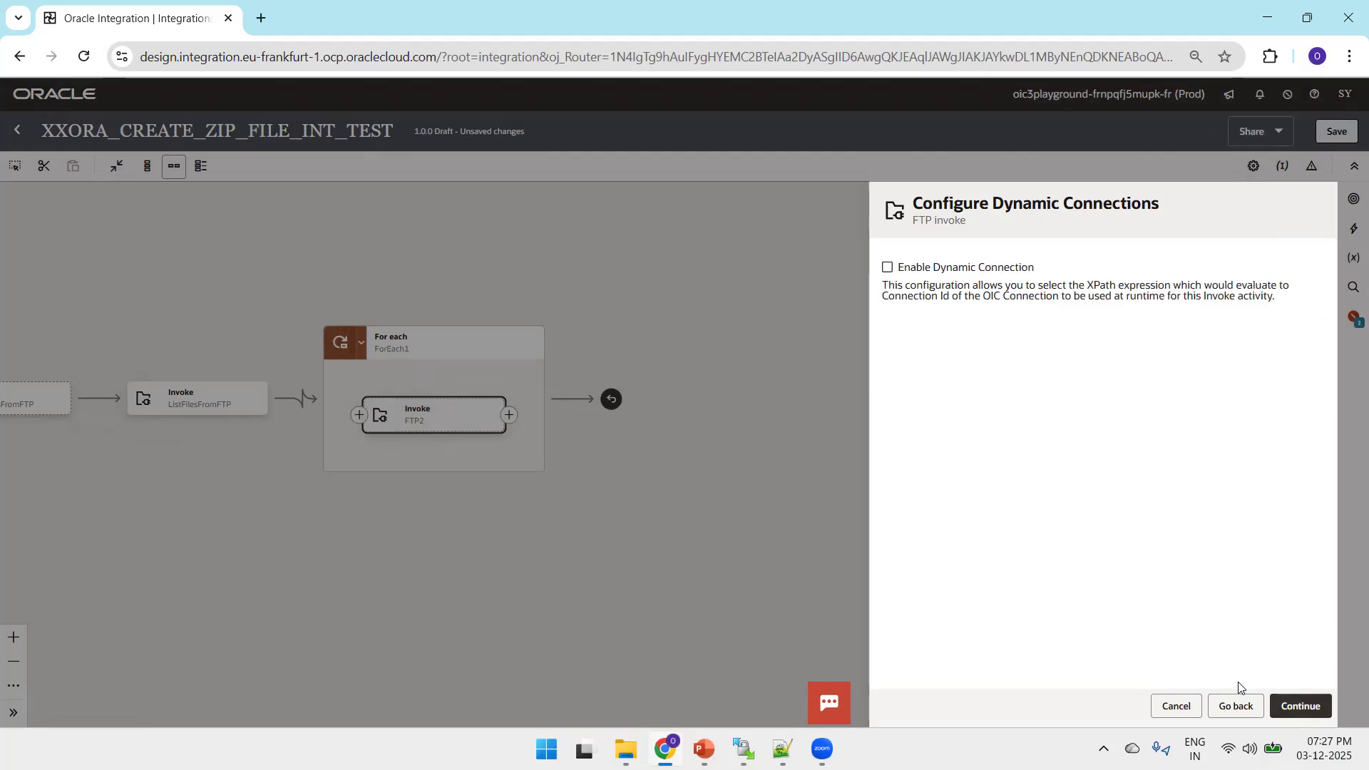
# Choose the Download File operation without a dynamic connection and set the input directory to /2025/inbound/emp, copied from the Notepad++ notes
pyautogui.click(1318, 703)
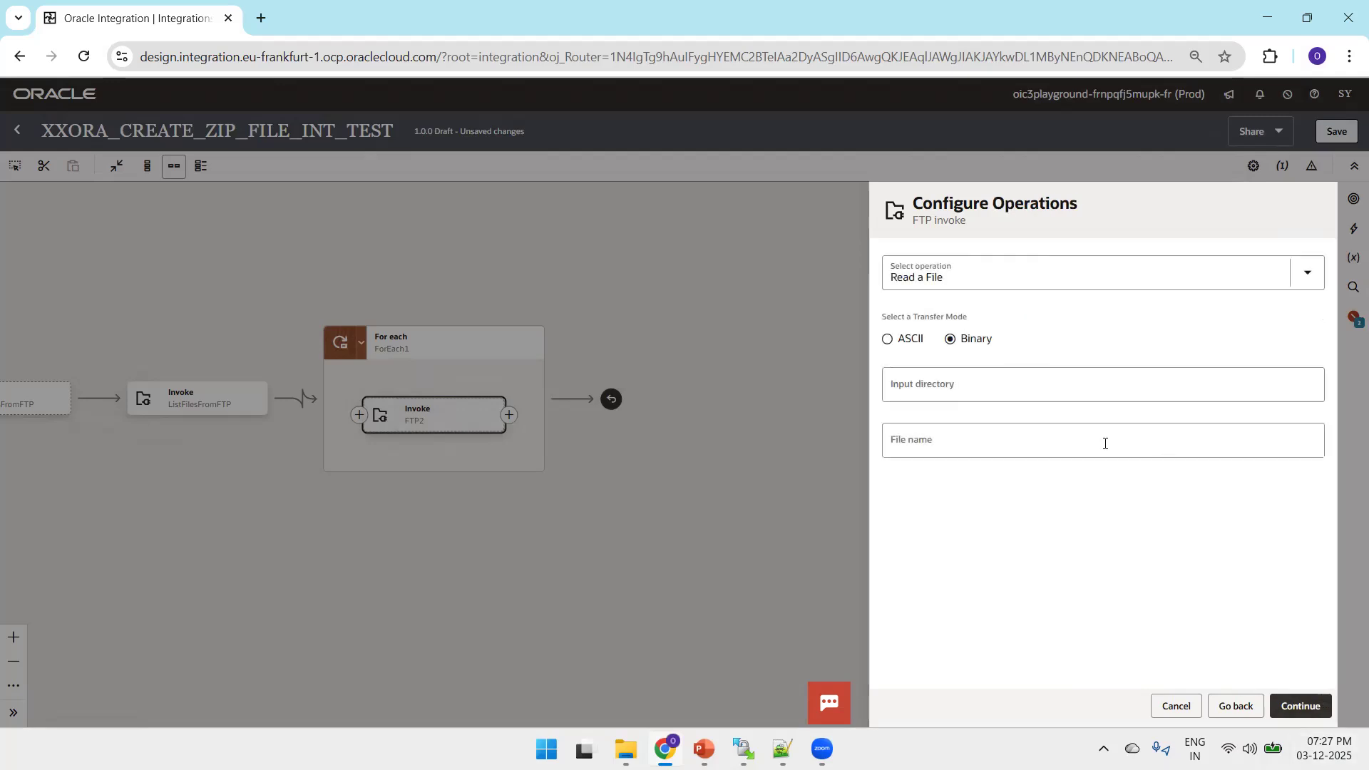
pyautogui.click(963, 277)
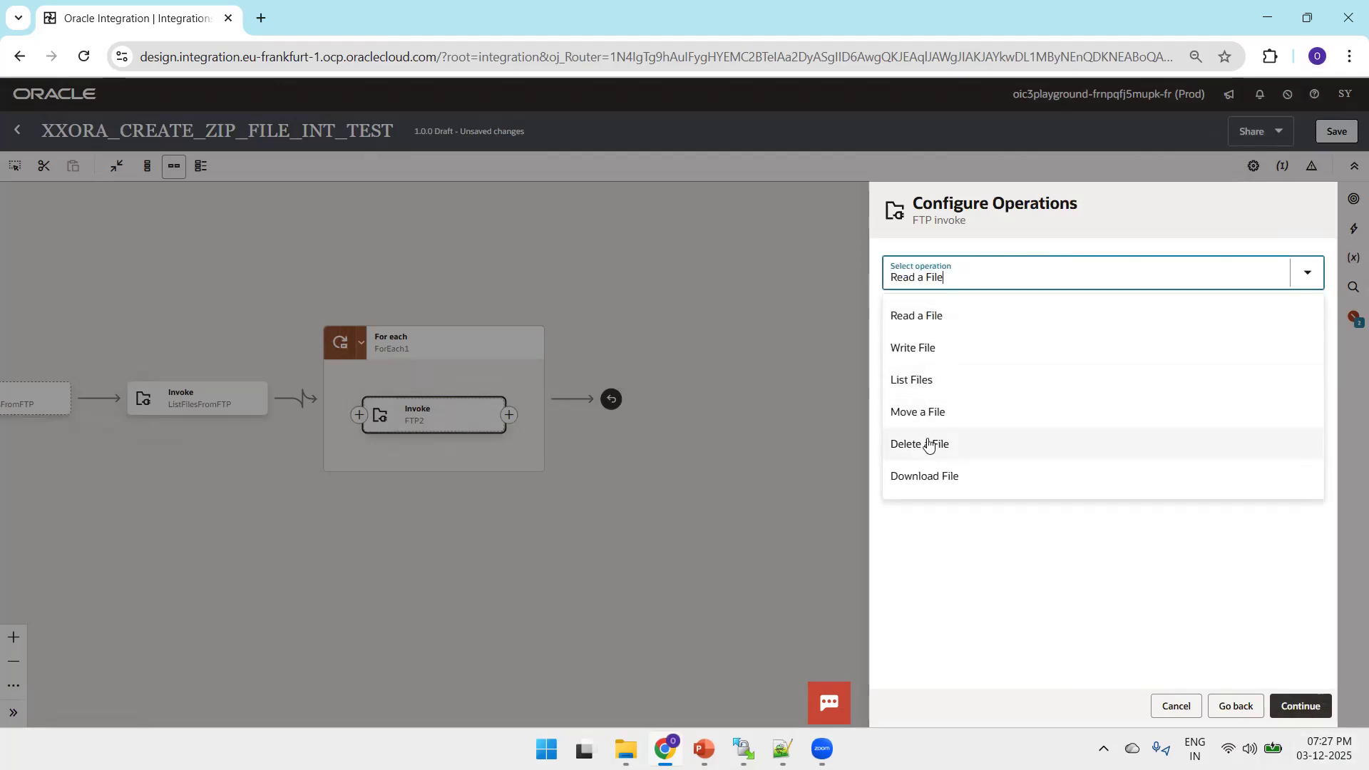
pyautogui.click(926, 476)
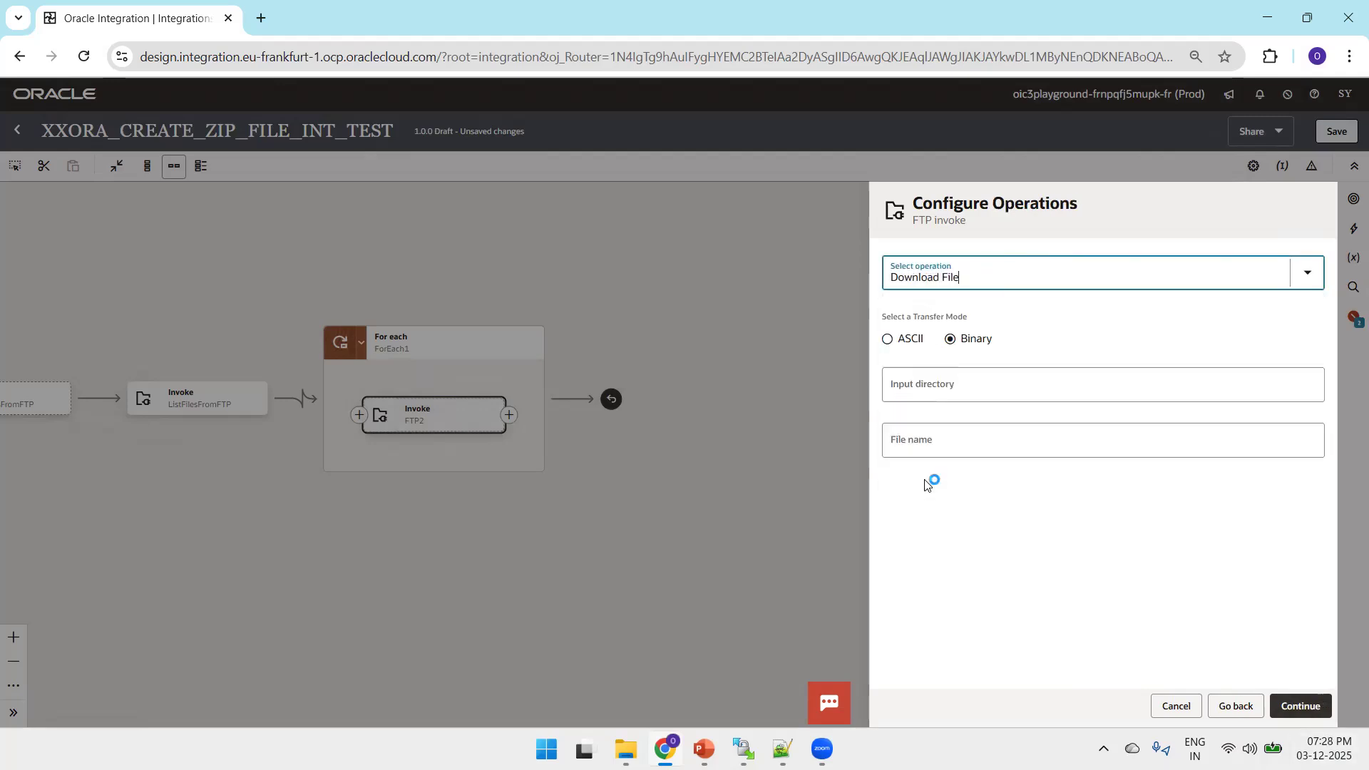
pyautogui.click(1017, 383)
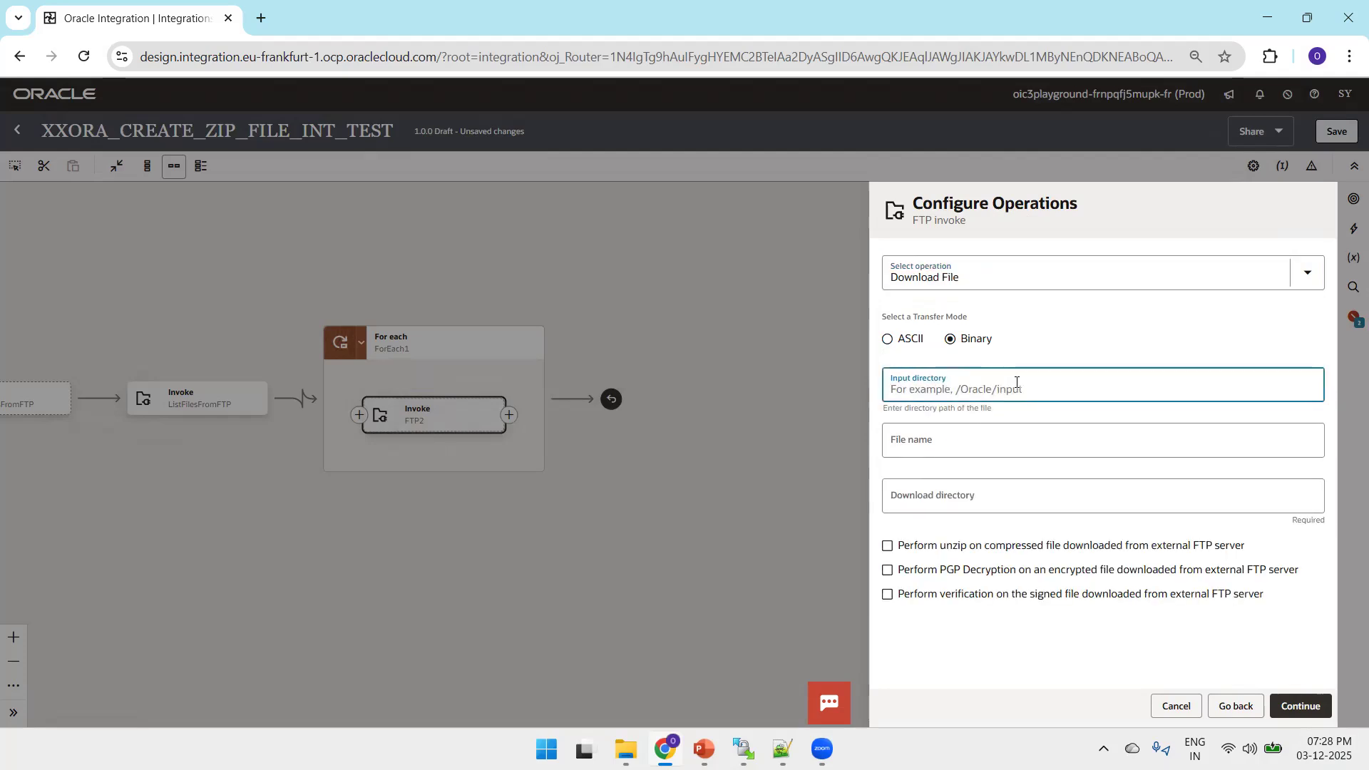
pyautogui.click(782, 748)
pyautogui.hotkey('ctrl', 'c')
pyautogui.hotkey('alt', 'Tab')
pyautogui.hotkey('ctrl', 'v')
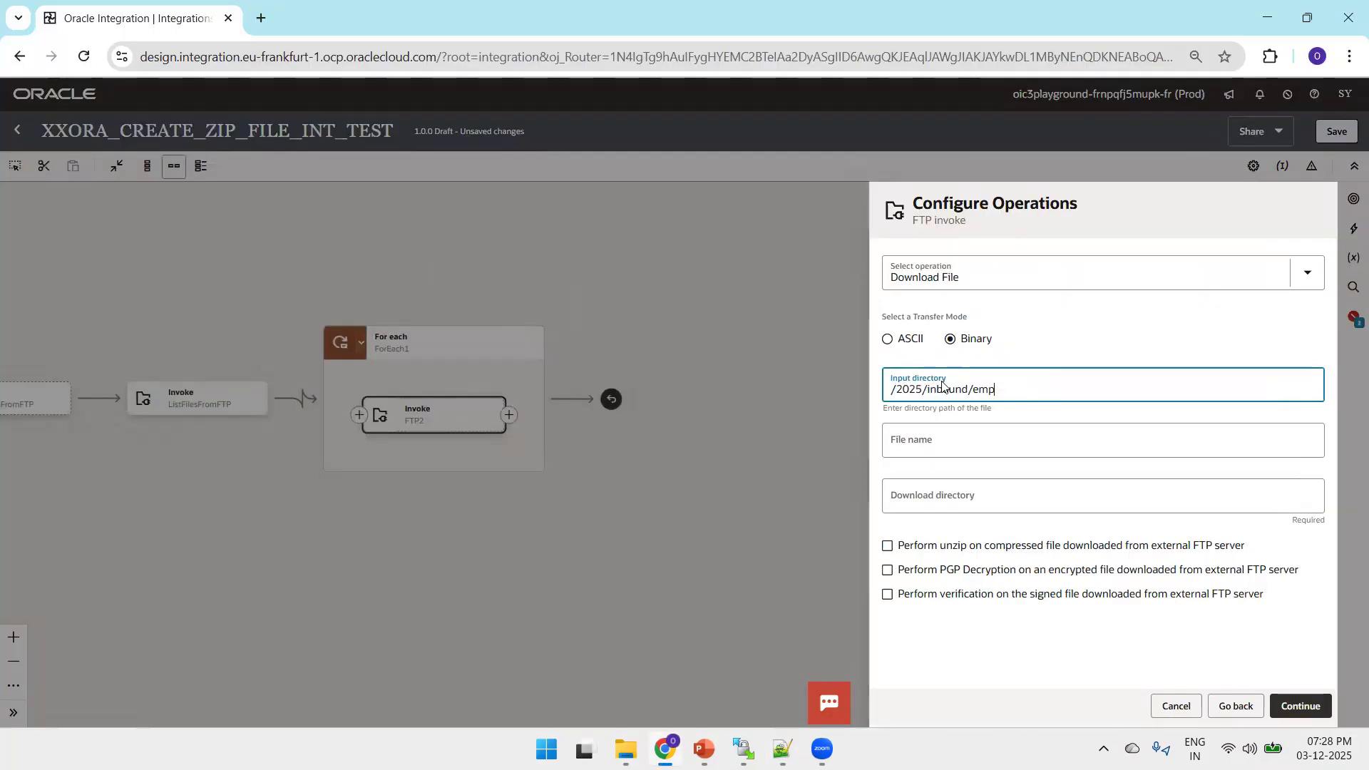
# Set the file name to emp1.csv and the download directory to /download from the Notepad++ notes, finishing the downloadFIleFromFTP invoke
pyautogui.click(949, 445)
pyautogui.write('emp1.csv')
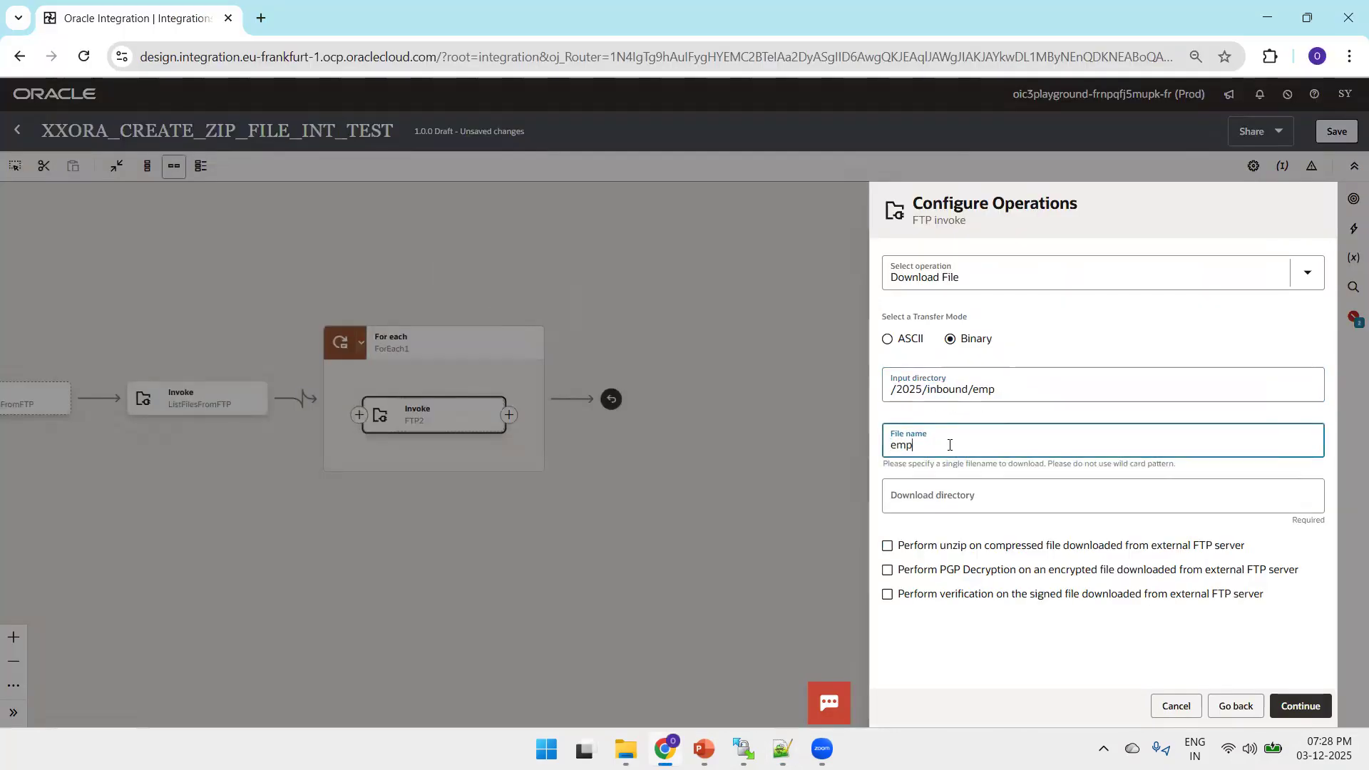
pyautogui.click(934, 502)
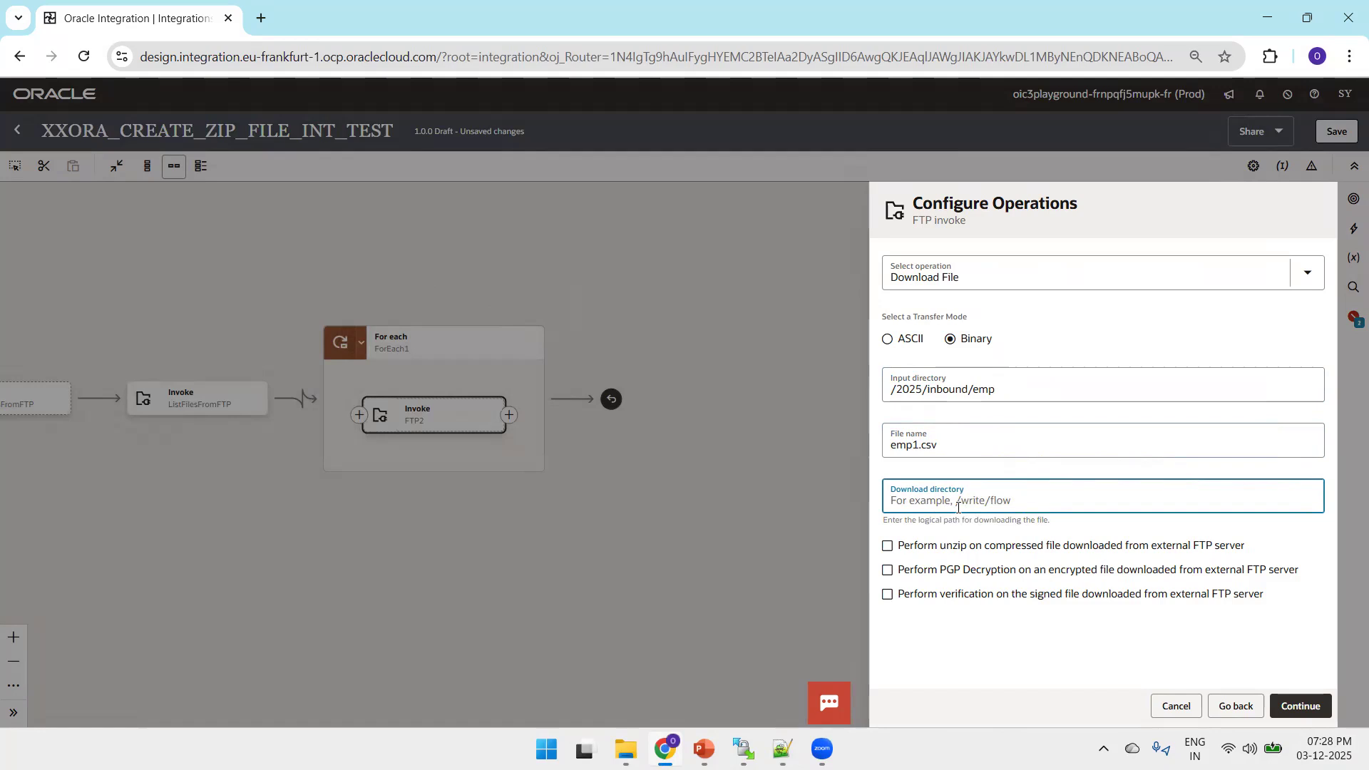
pyautogui.hotkey('alt', 'Tab')
pyautogui.moveTo(242, 239); pyautogui.dragTo(64, 238)
pyautogui.hotkey('ctrl', 'c')
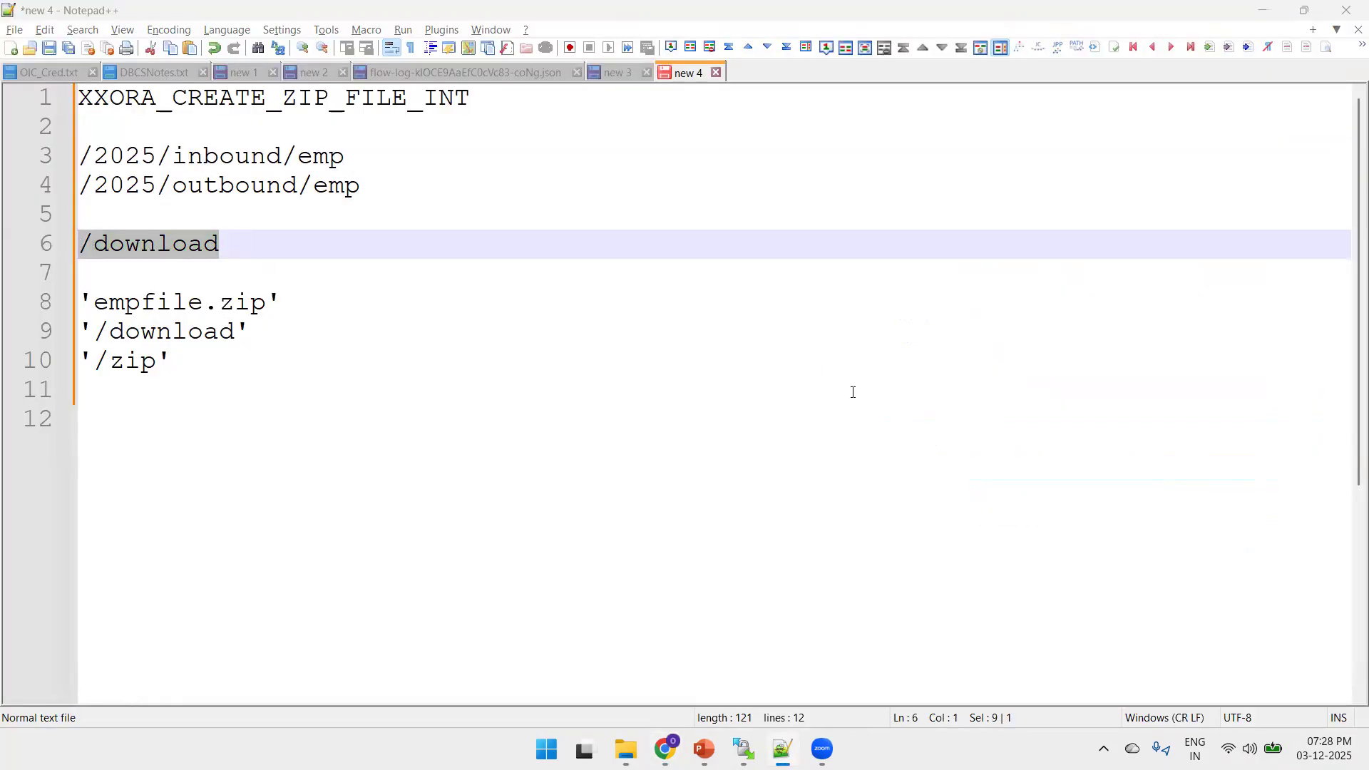
pyautogui.hotkey('alt', 'Tab')
pyautogui.hotkey('ctrl', 'v')
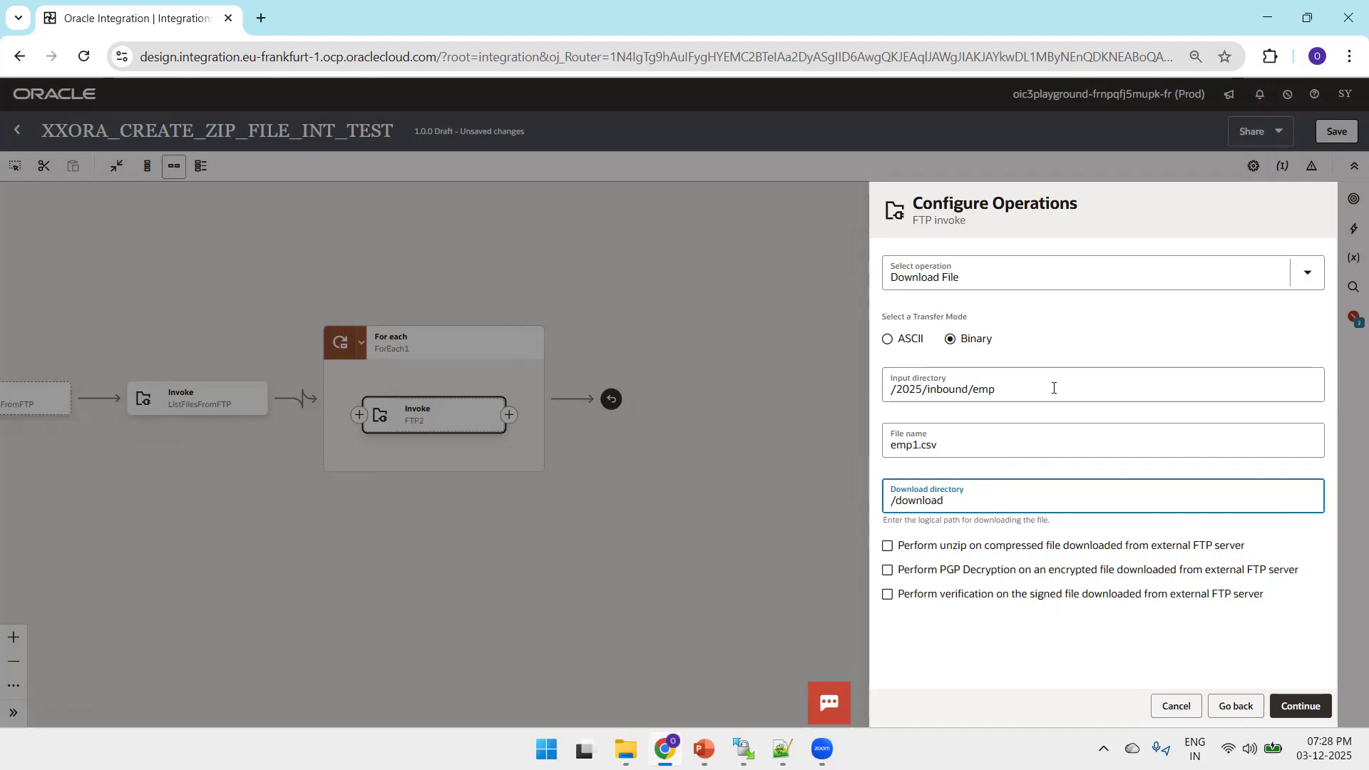
pyautogui.click(1299, 708)
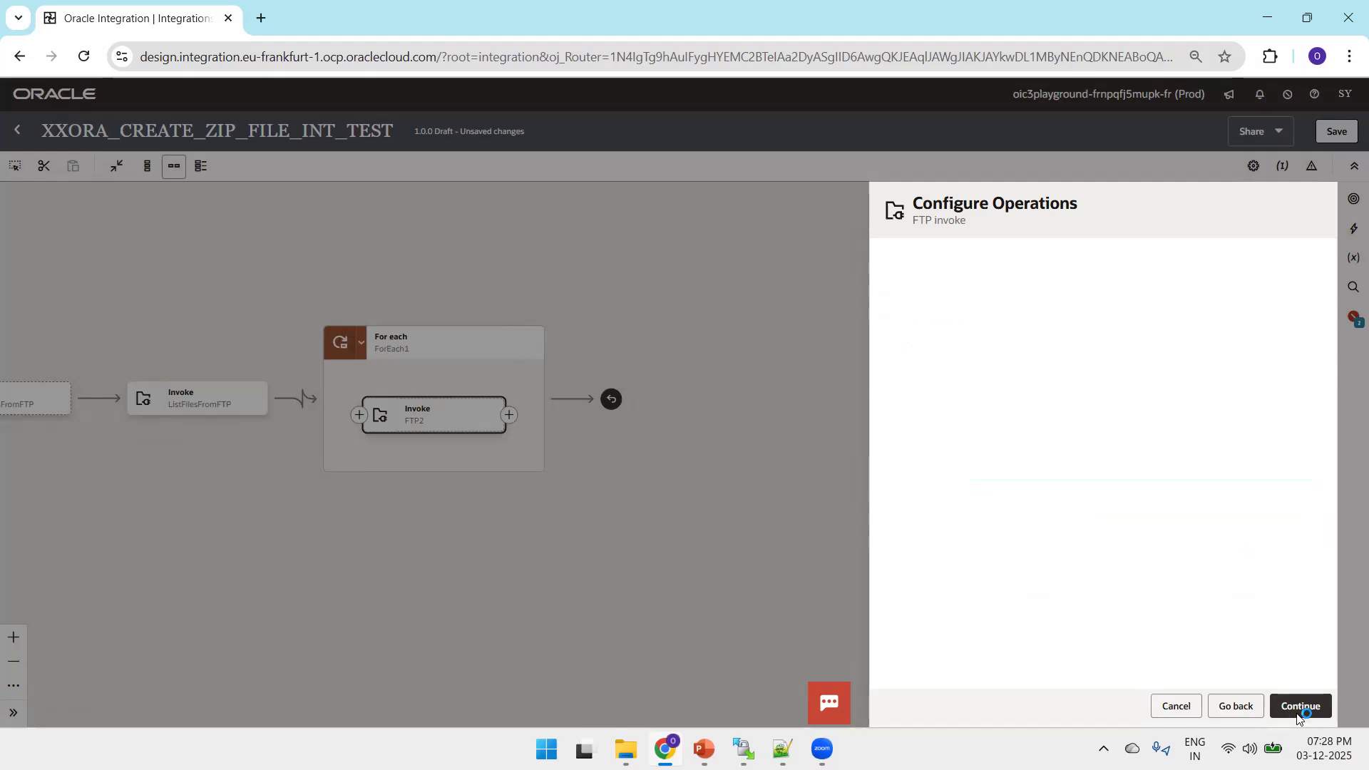
pyautogui.click(1304, 706)
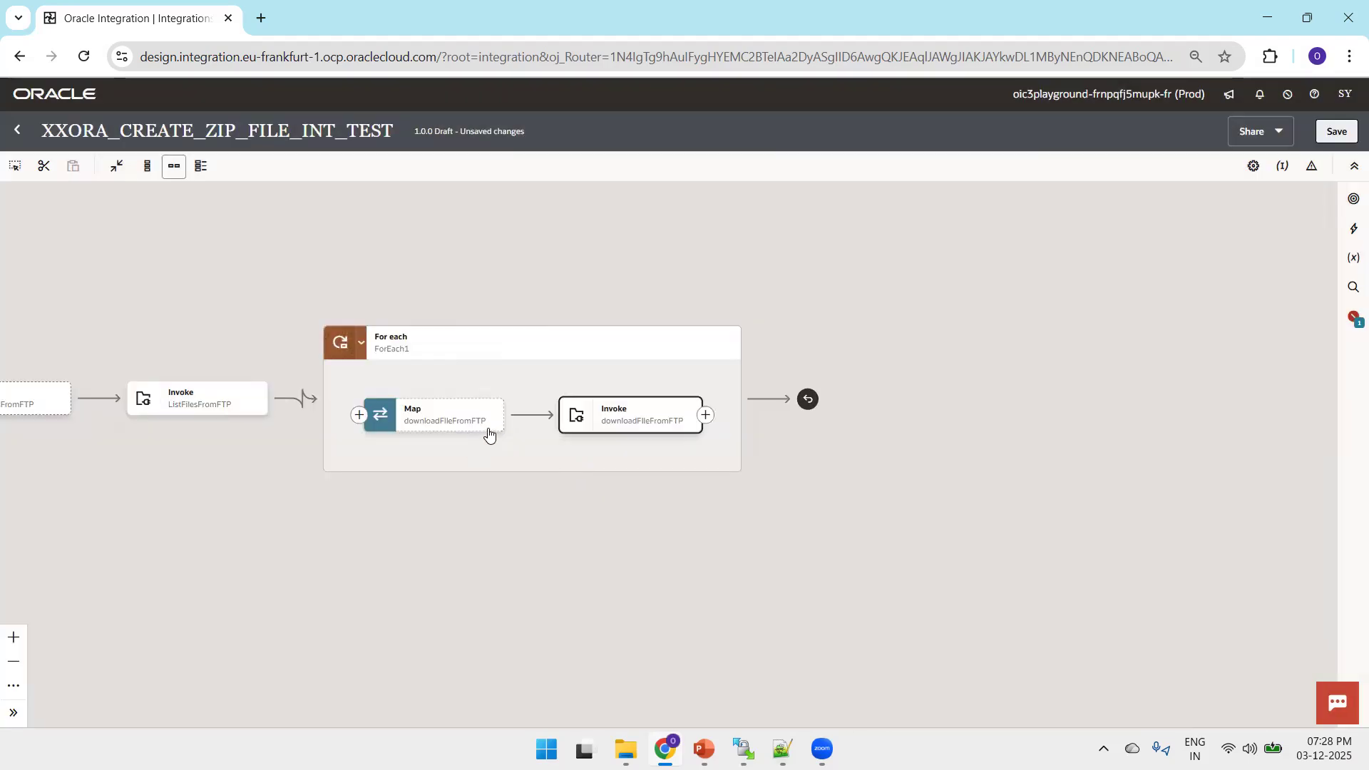
# Map Filename and Directory of f0_File to the Download Request in the downloadFIleFromFTP map, validate it and return to the canvas
pyautogui.click(489, 430)
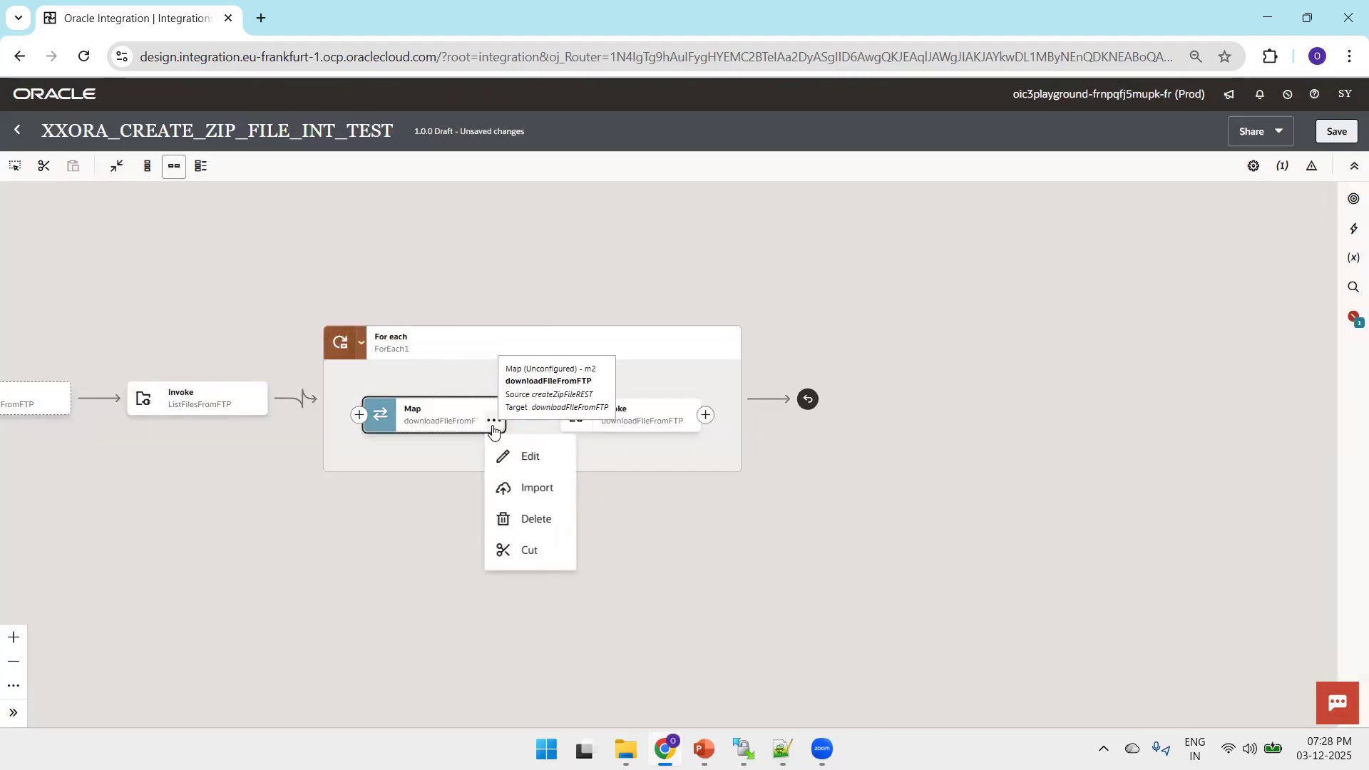
pyautogui.click(517, 455)
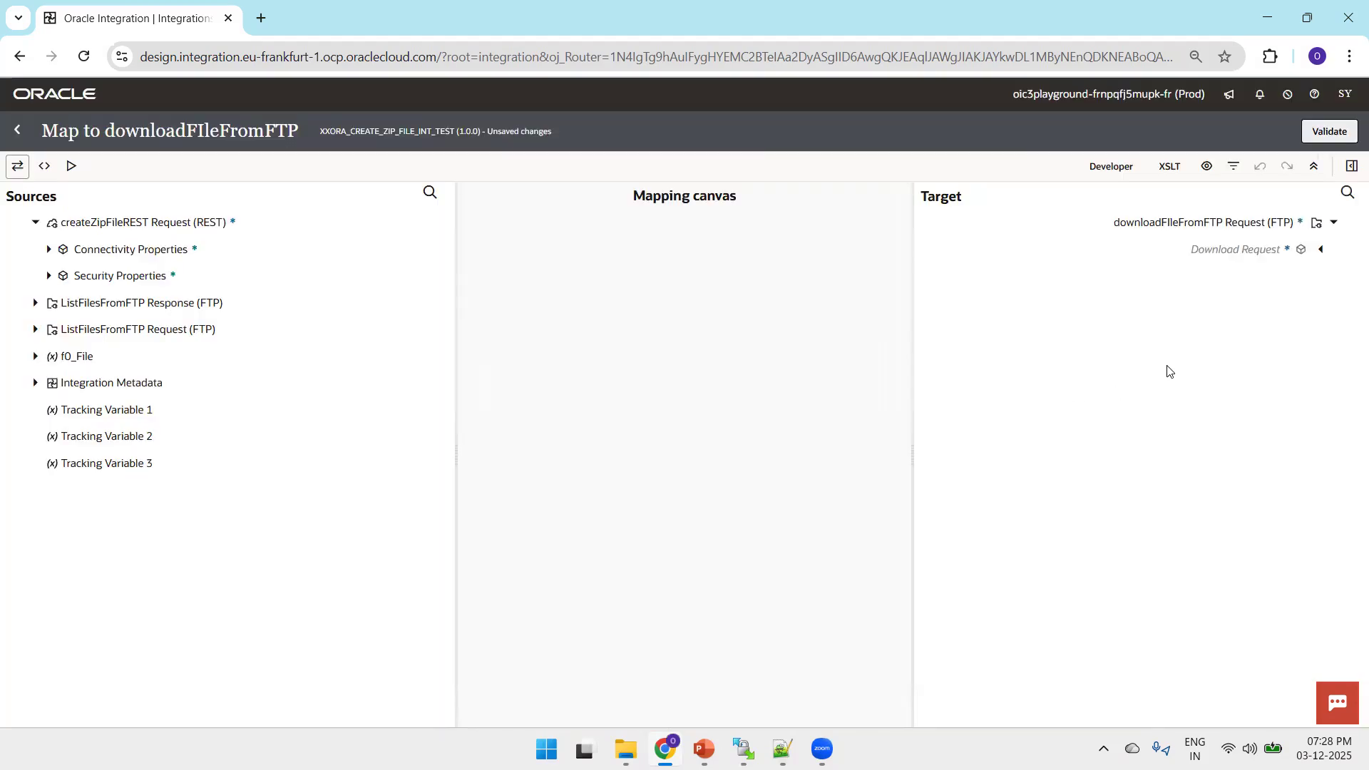
pyautogui.click(35, 355)
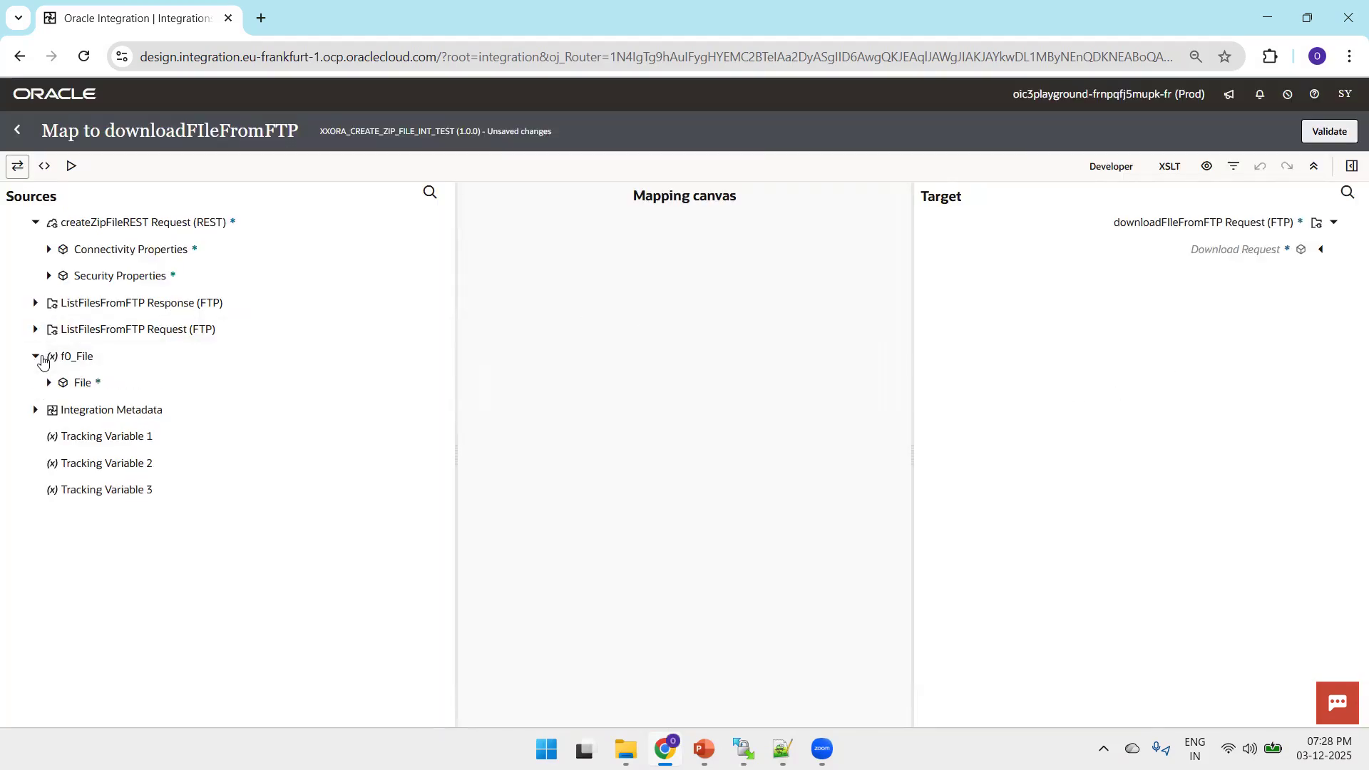
pyautogui.click(48, 383)
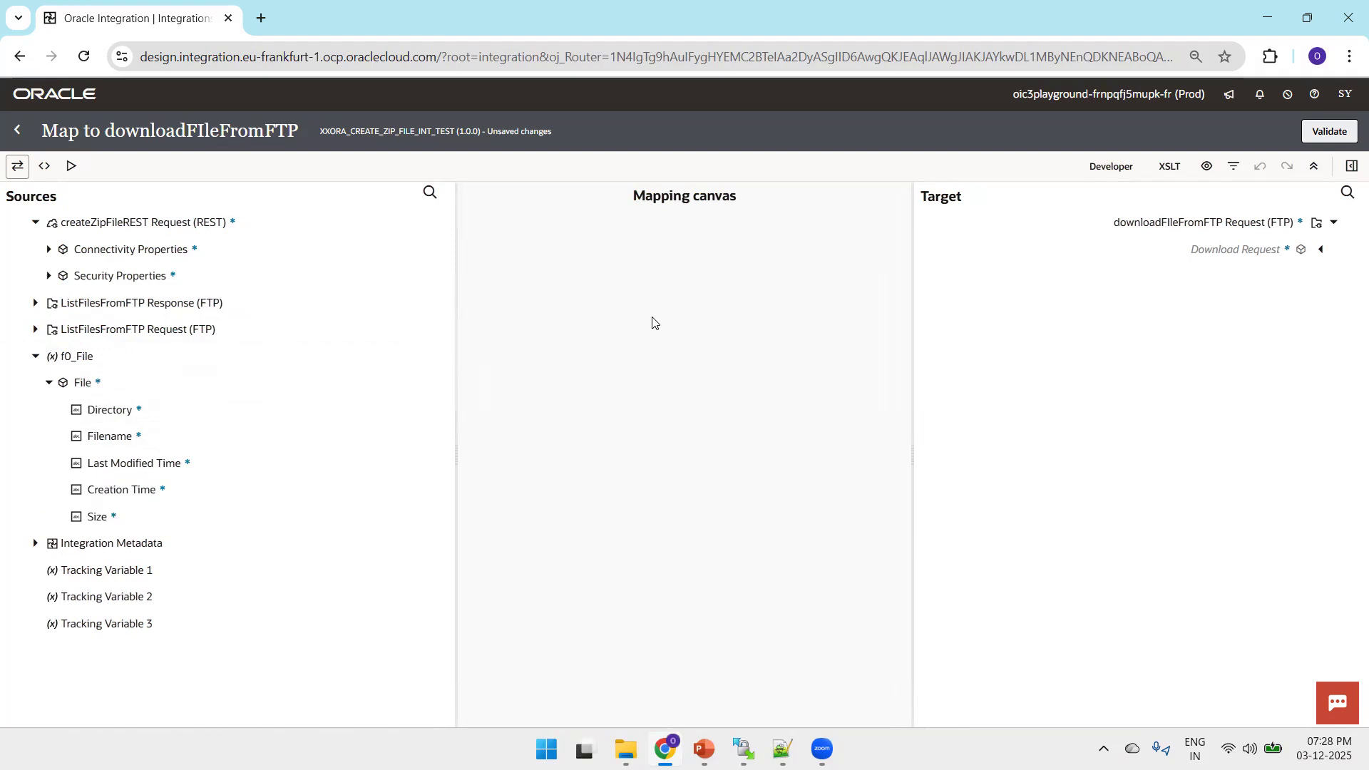
pyautogui.click(1321, 250)
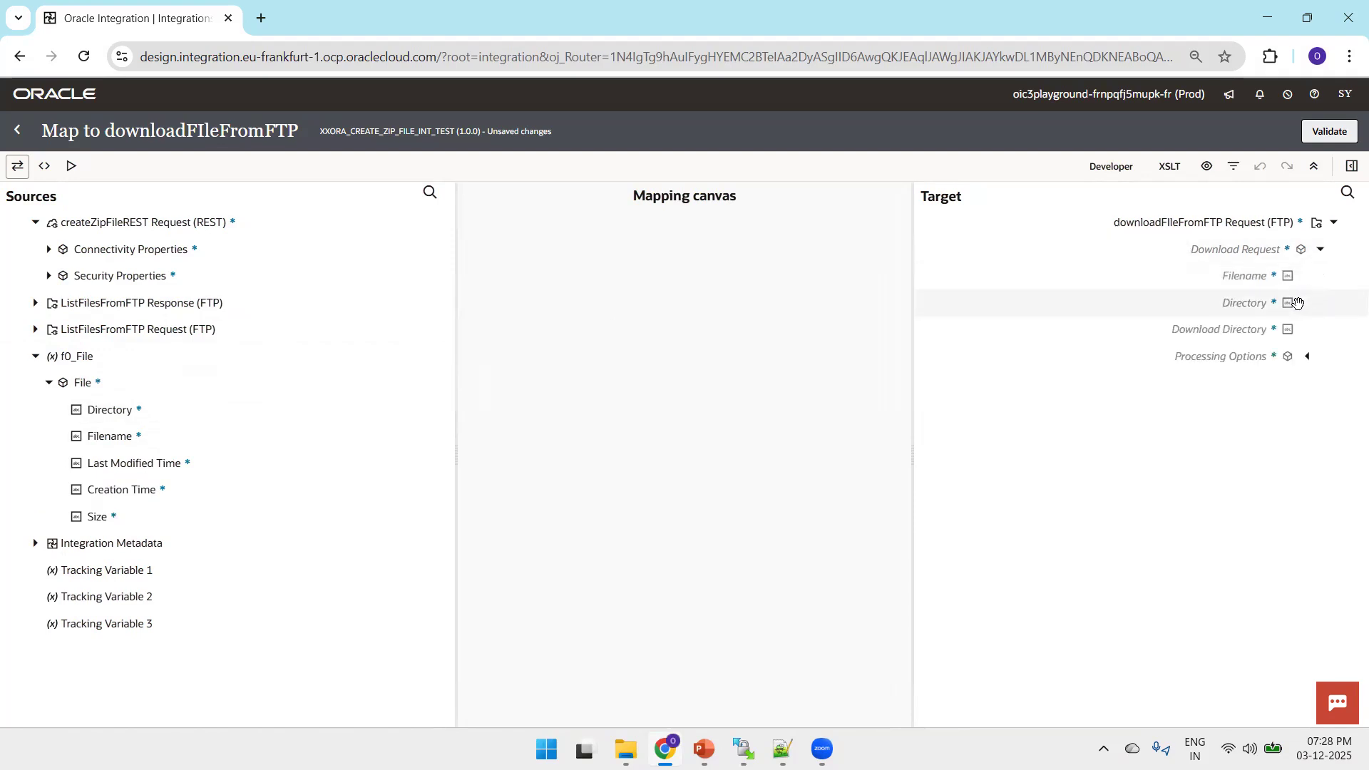
pyautogui.moveTo(89, 436); pyautogui.dragTo(1260, 277)
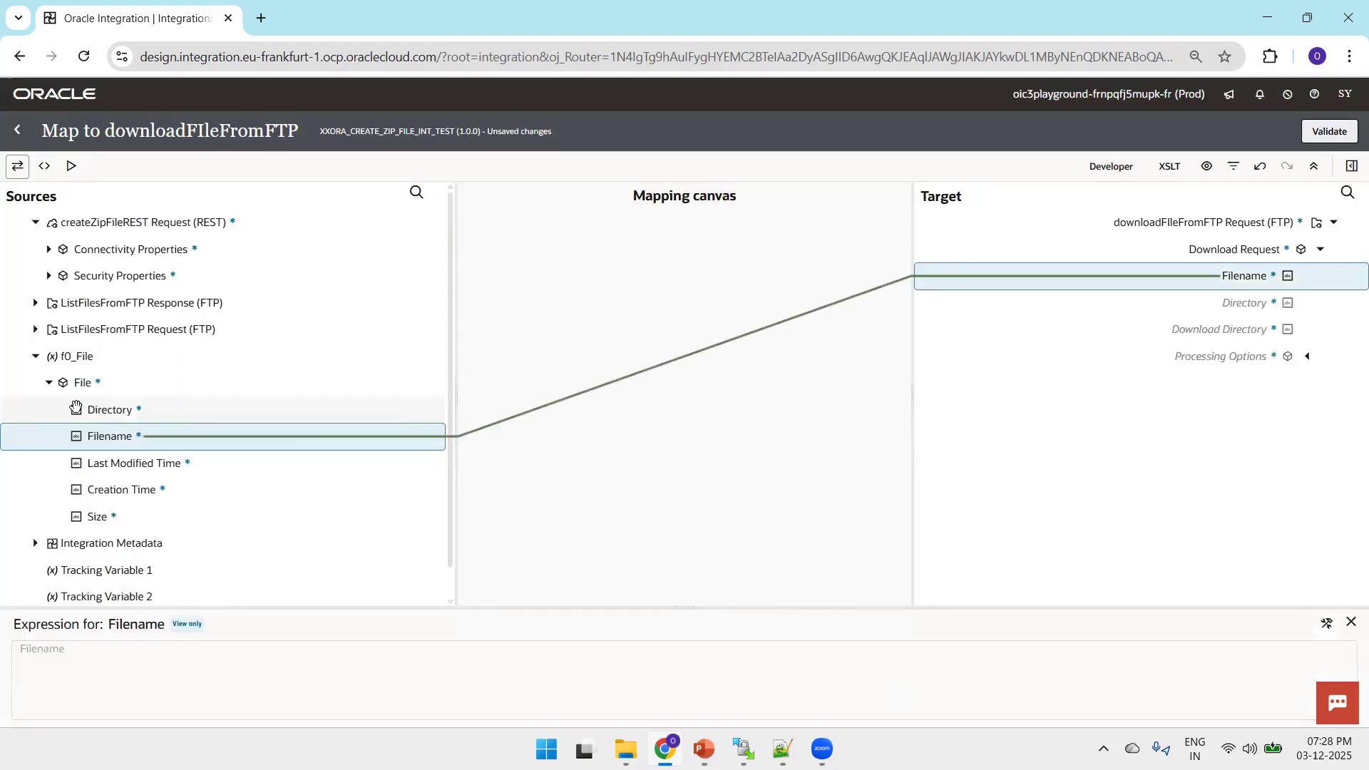
pyautogui.moveTo(661, 425); pyautogui.dragTo(1202, 299)
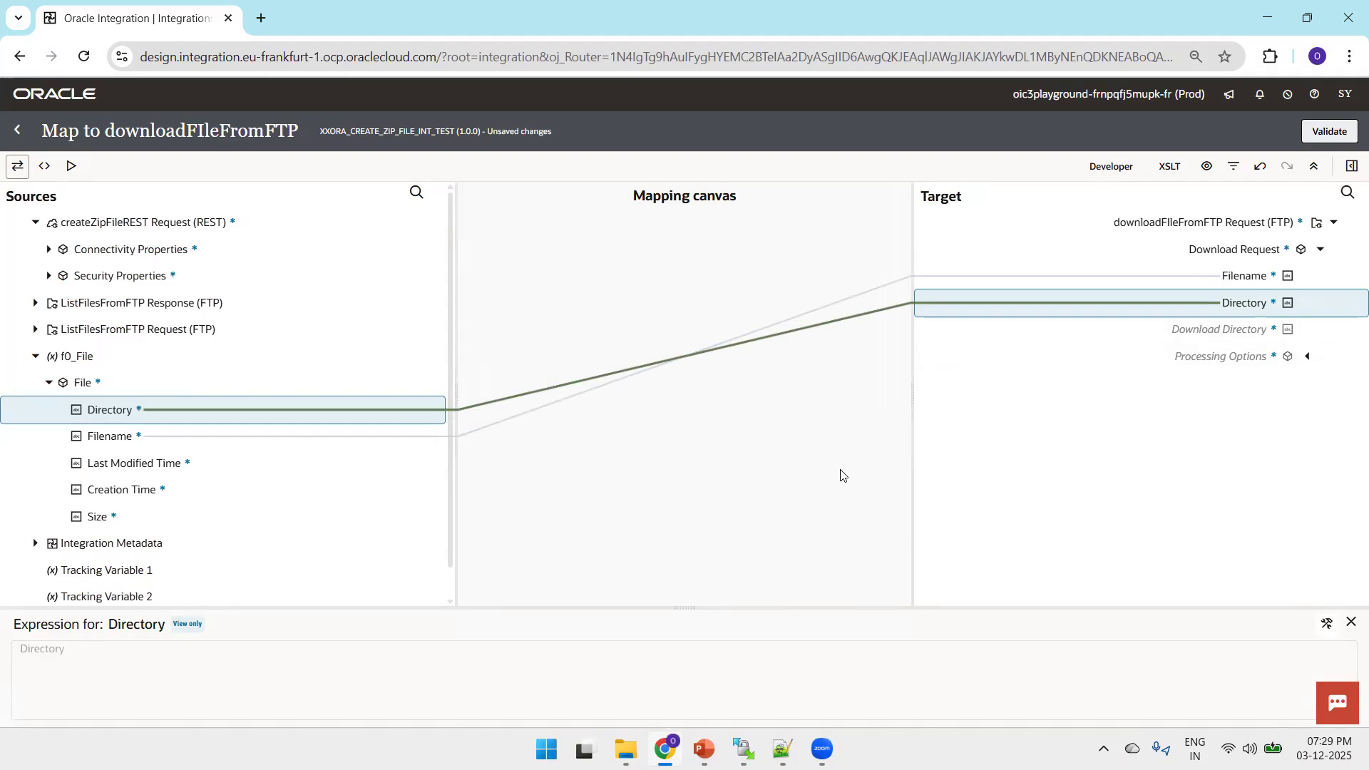
pyautogui.click(1338, 132)
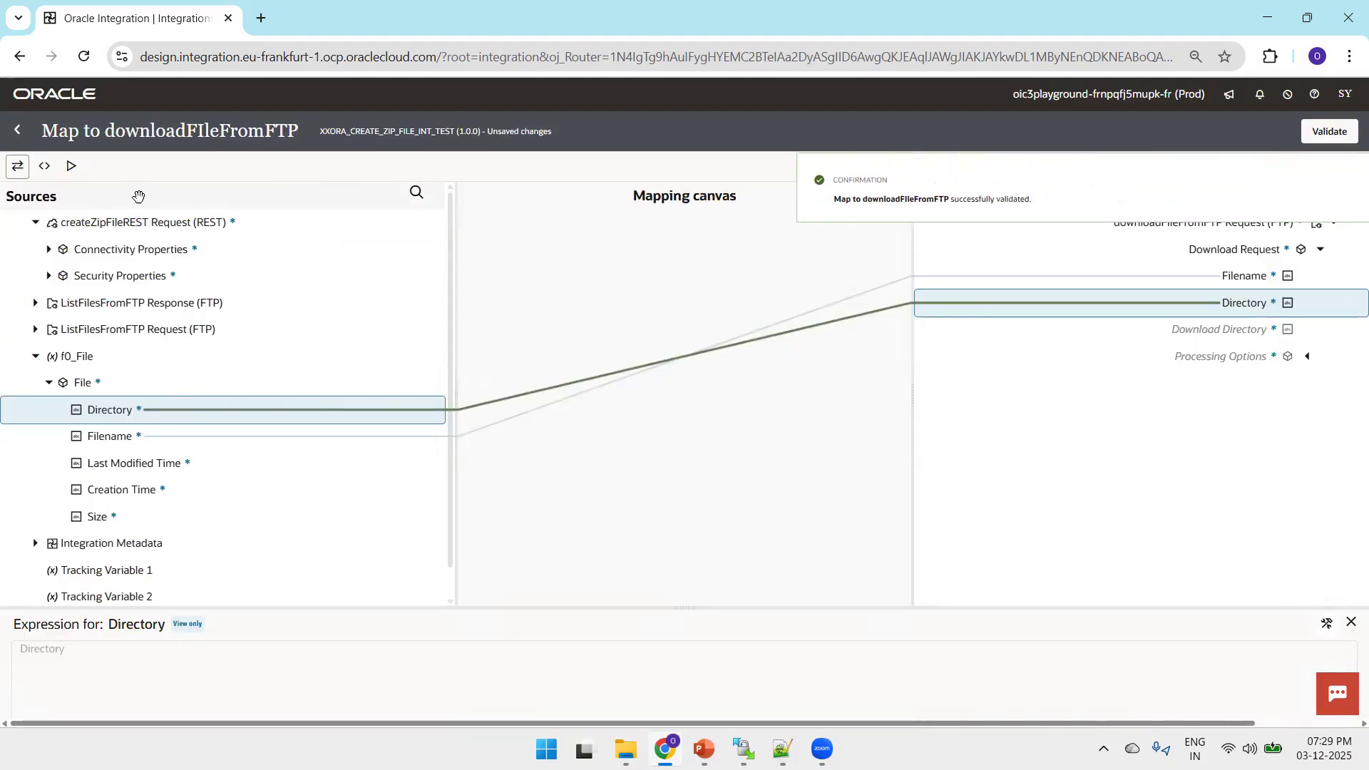
pyautogui.click(17, 129)
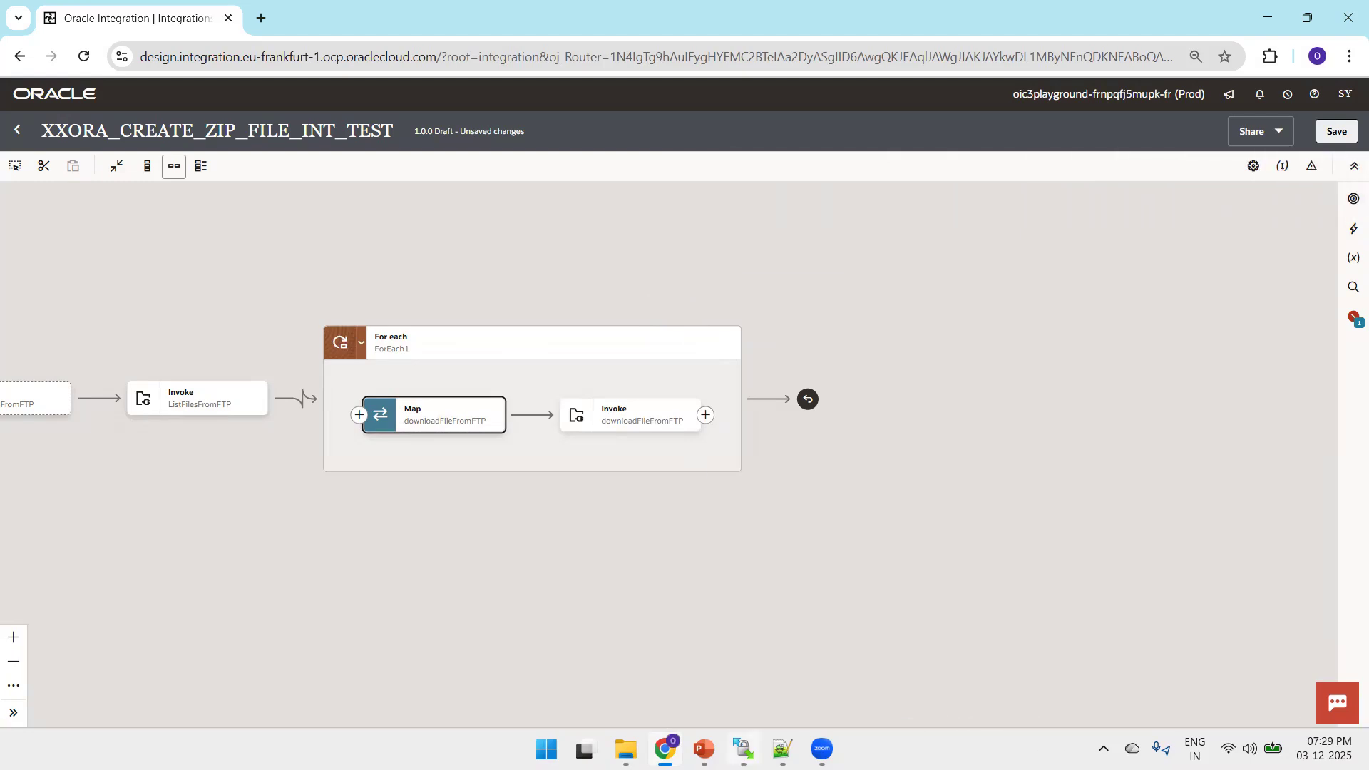
# Add a Stage File action after the For each loop and name it zipFilesUsingStage
pyautogui.moveTo(773, 407)
pyautogui.click(773, 406)
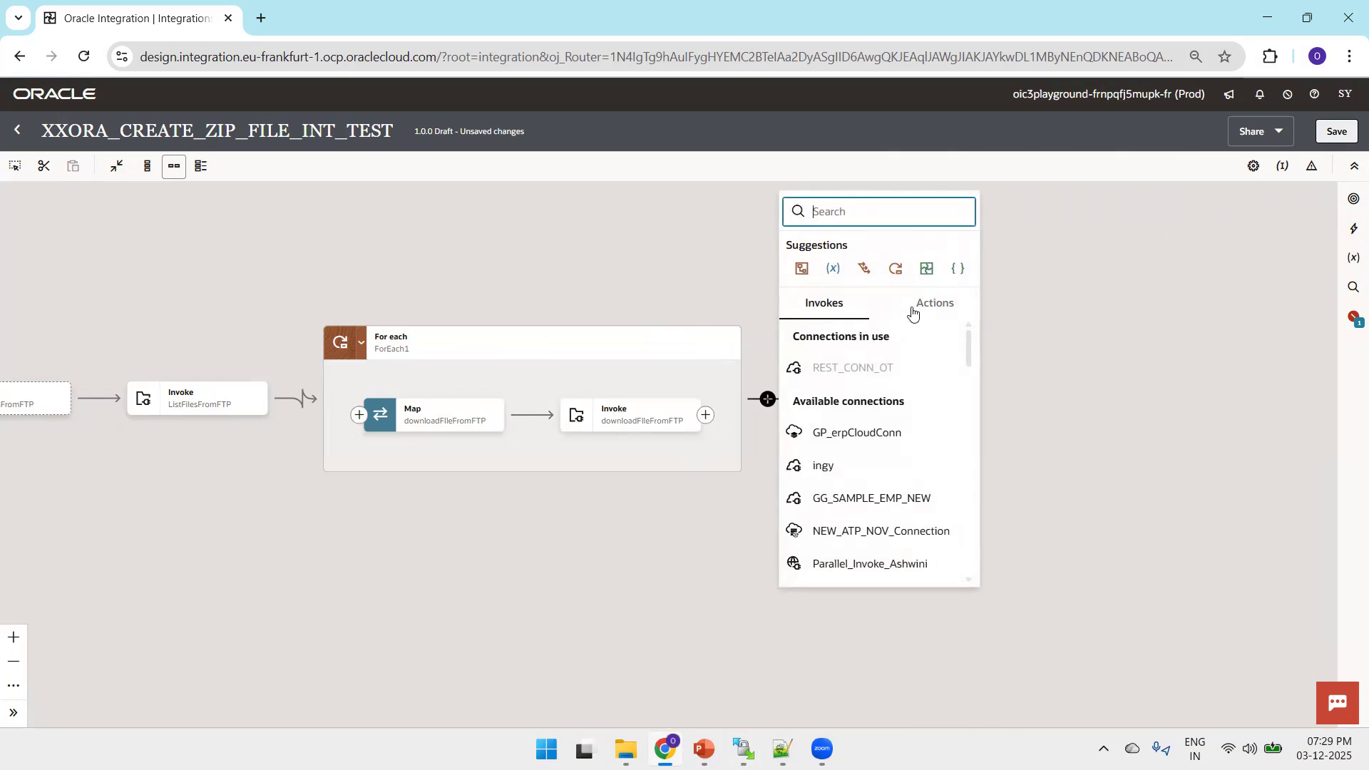
pyautogui.click(935, 301)
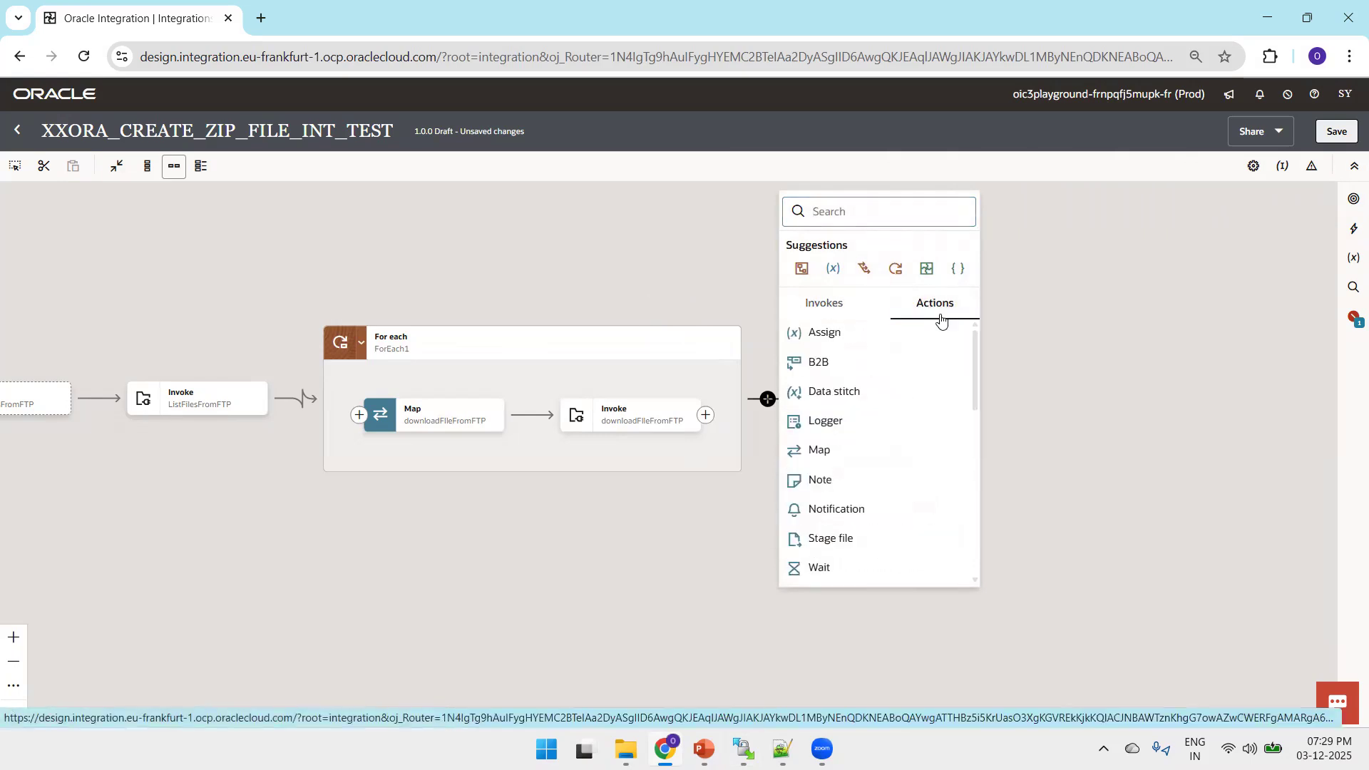
pyautogui.click(839, 533)
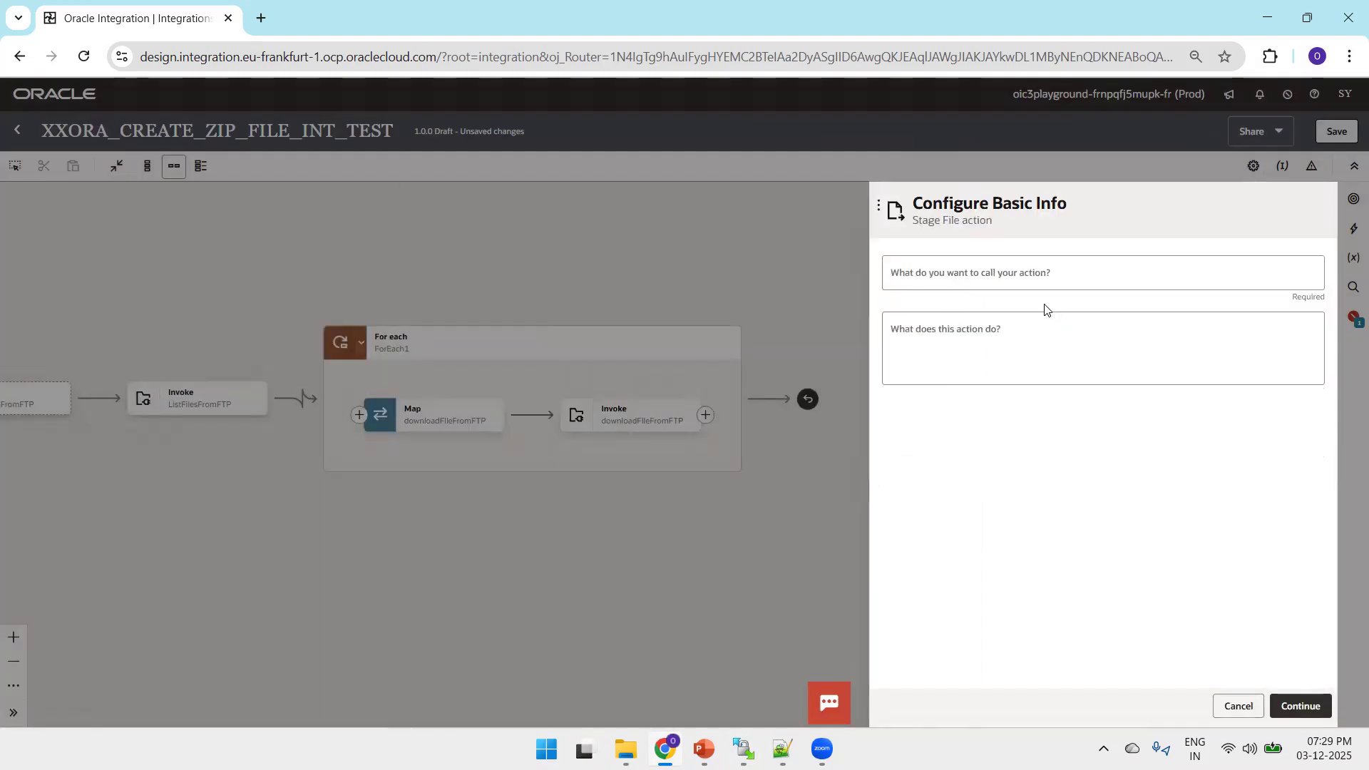
pyautogui.click(1027, 278)
pyautogui.write('zi')
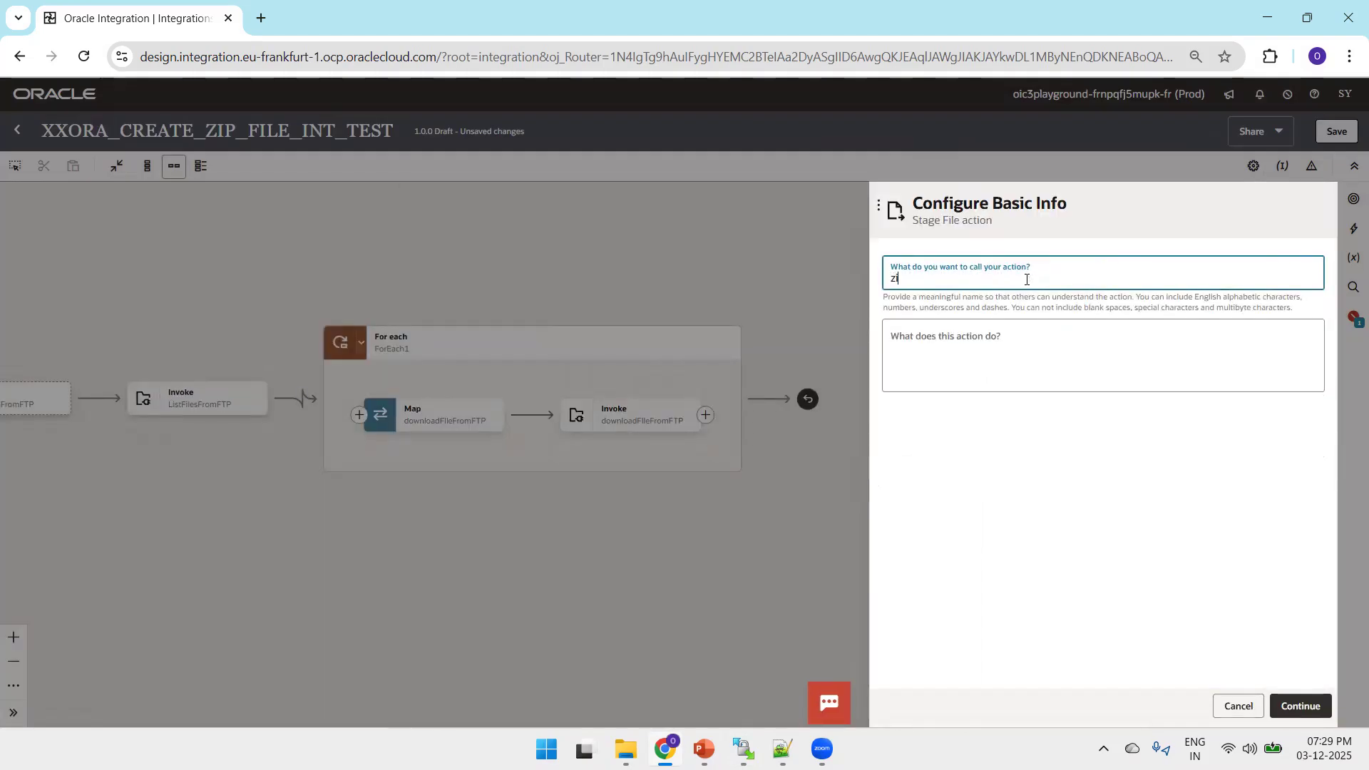
pyautogui.write('pFilesUsingStage')
pyautogui.click(1301, 706)
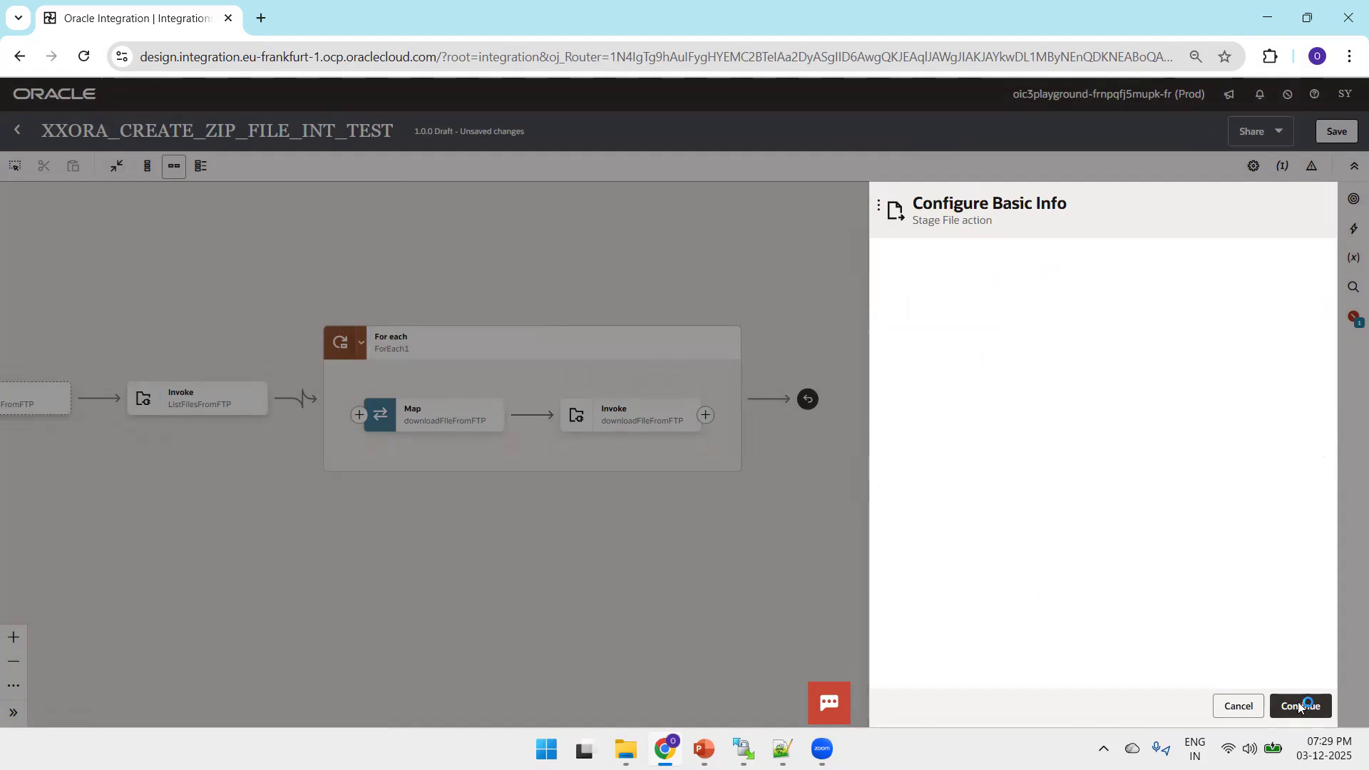
# Choose the Zip Files operation and set the file name to 'empfile.zip', copied from the Notepad++ notes
pyautogui.click(1021, 280)
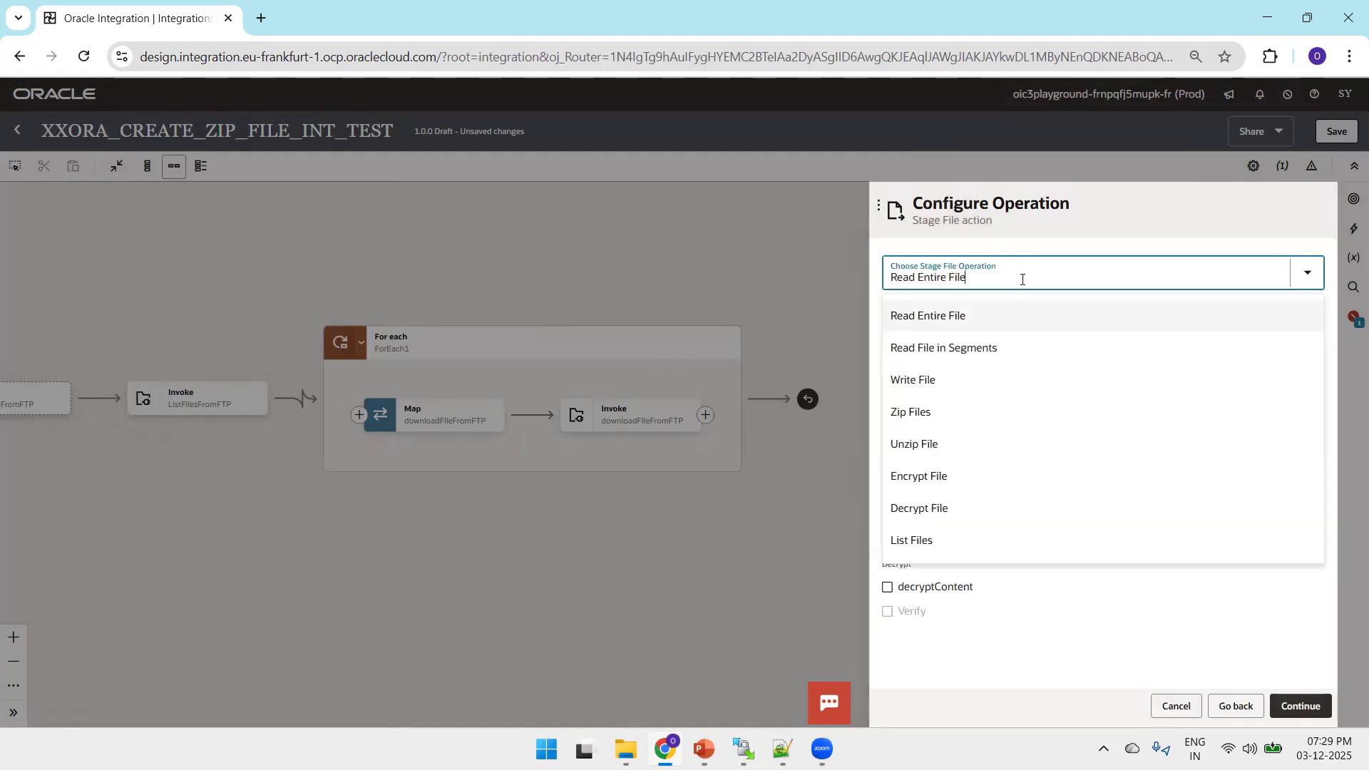
pyautogui.click(920, 419)
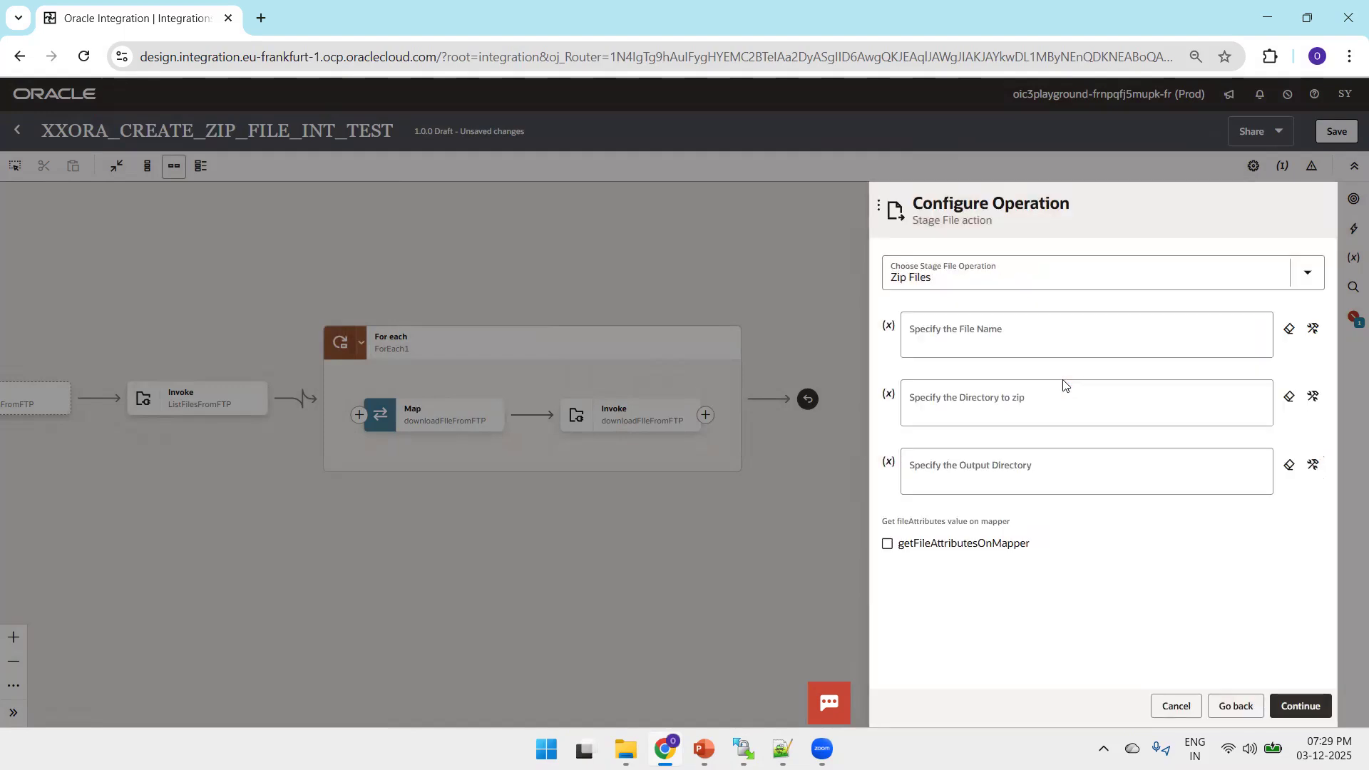
pyautogui.click(1042, 329)
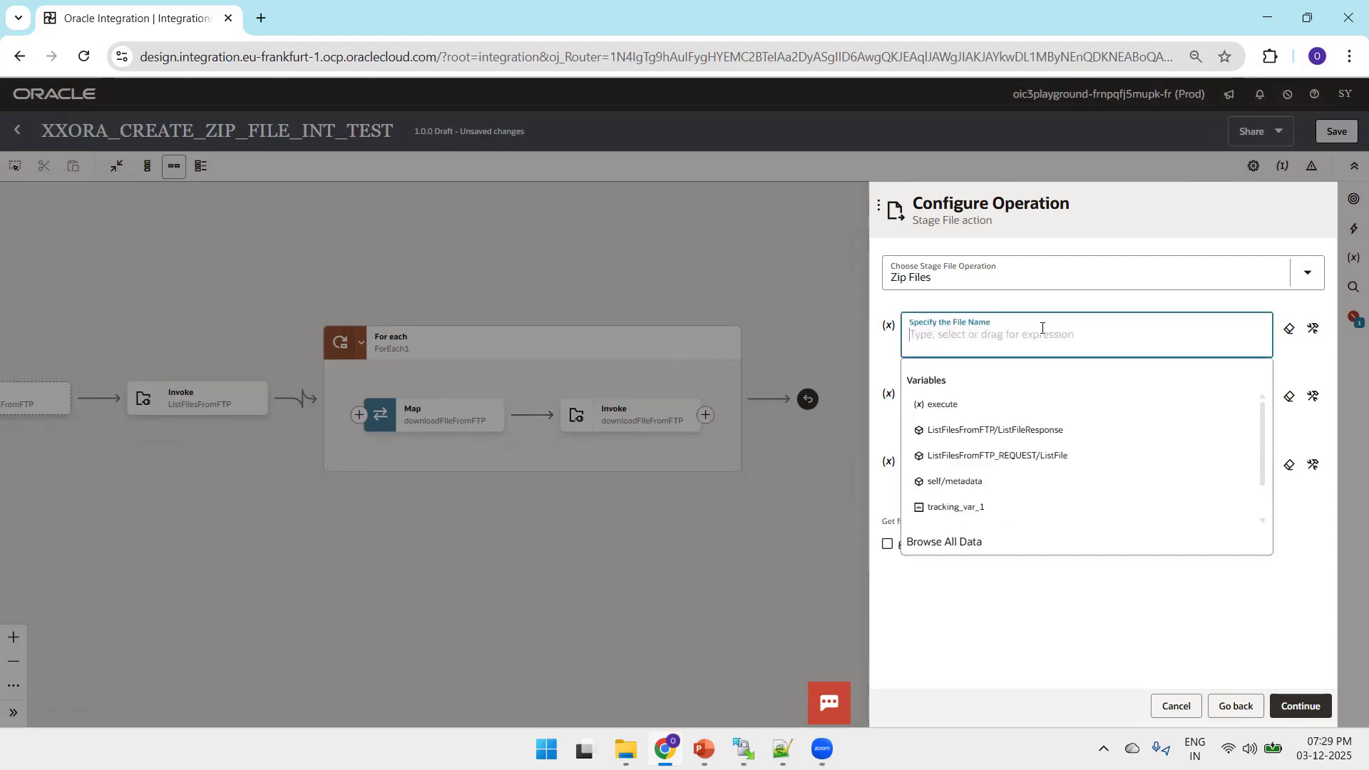
pyautogui.hotkey('alt', 'Tab')
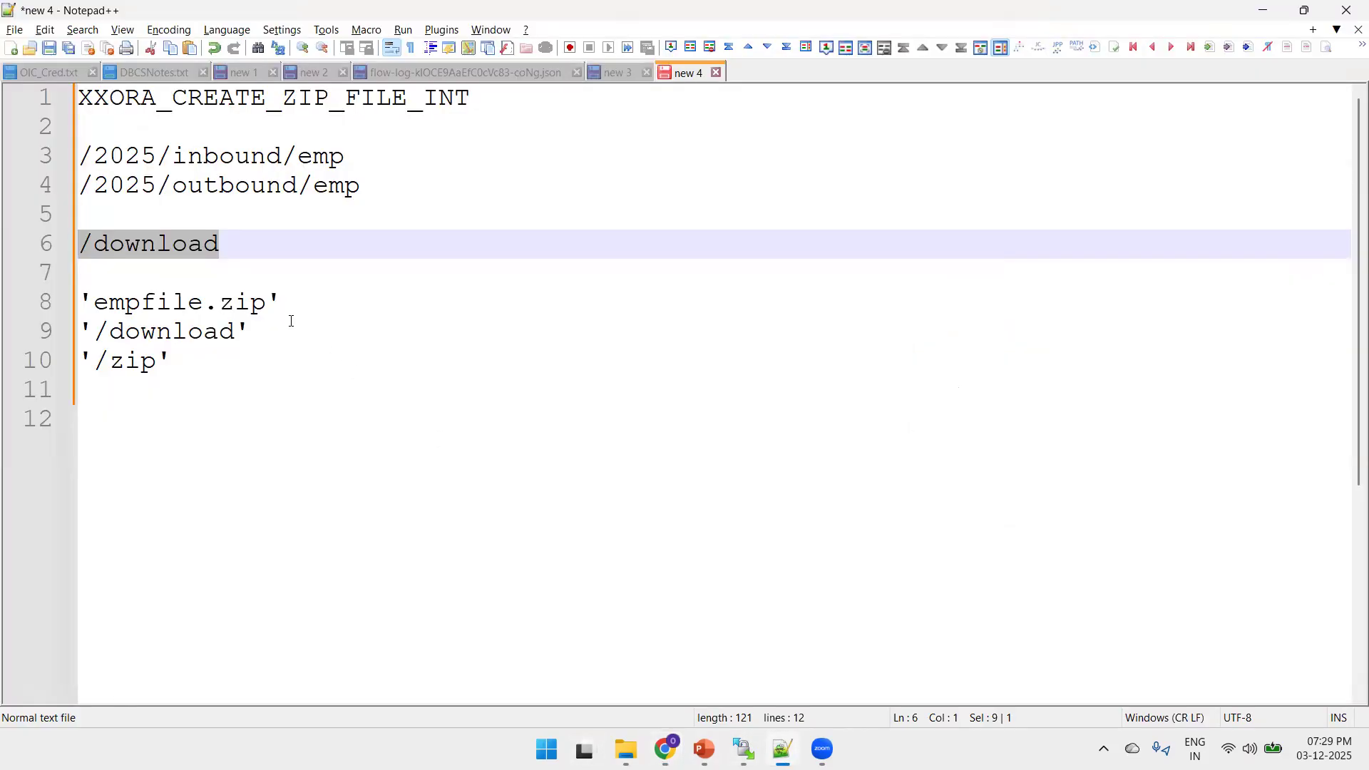
pyautogui.moveTo(292, 300); pyautogui.dragTo(79, 302)
pyautogui.hotkey('ctrl', 'c')
pyautogui.hotkey('alt', 'Tab')
pyautogui.hotkey('ctrl', 'v')
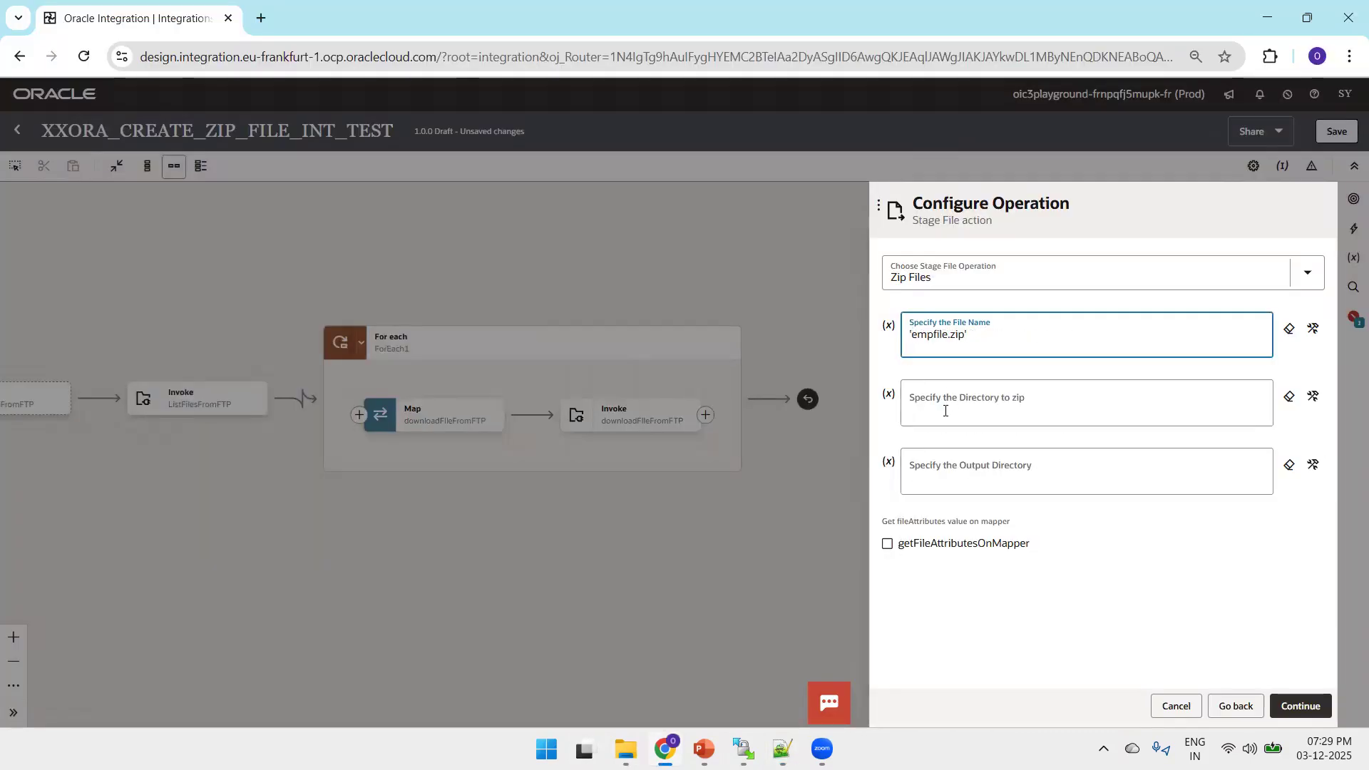
# Set the directory to zip to '/download' and the output directory to '/zip', both copied from the Notepad++ notes
pyautogui.hotkey('alt', 'Tab')
pyautogui.moveTo(288, 329); pyautogui.dragTo(71, 333)
pyautogui.hotkey('alt', 'Tab')
pyautogui.click(966, 409)
pyautogui.hotkey('ctrl', 'v')
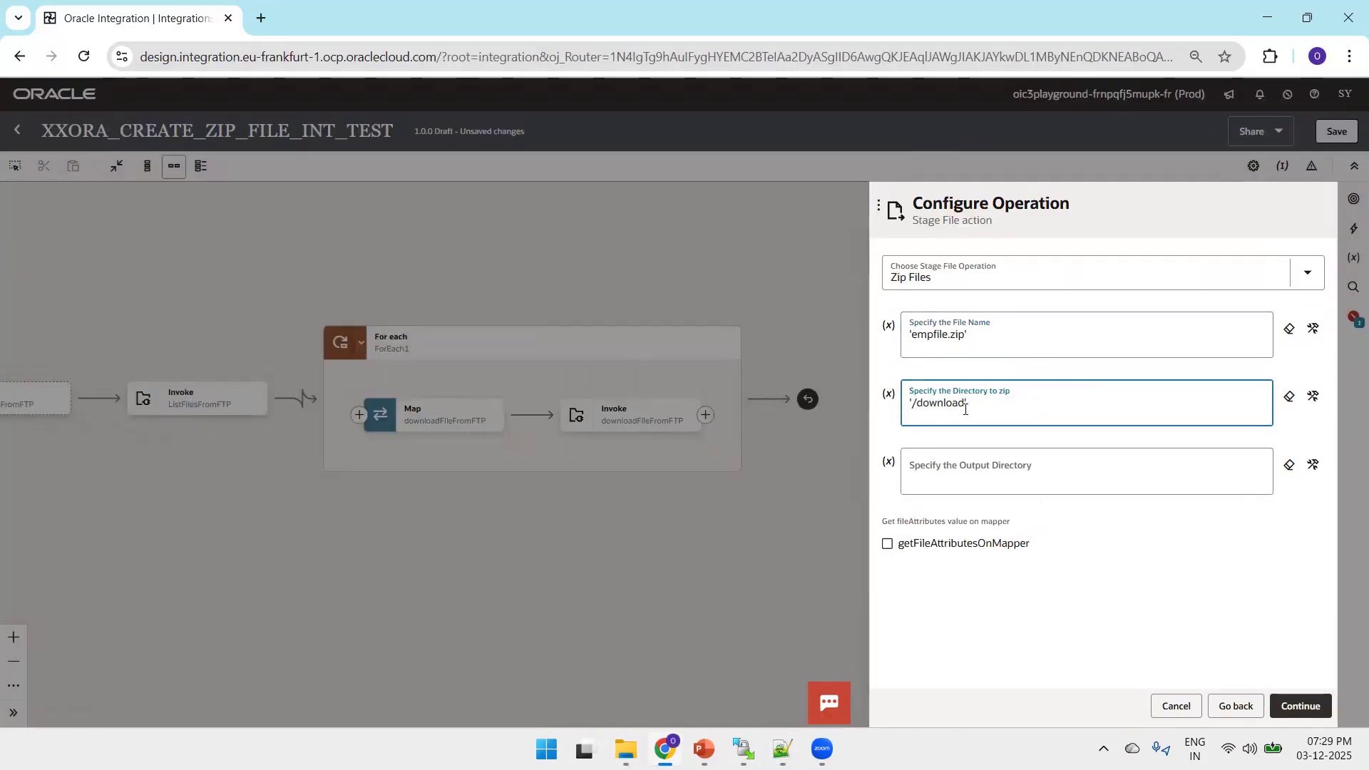
pyautogui.hotkey('alt', 'Tab')
pyautogui.moveTo(173, 361); pyautogui.dragTo(77, 352)
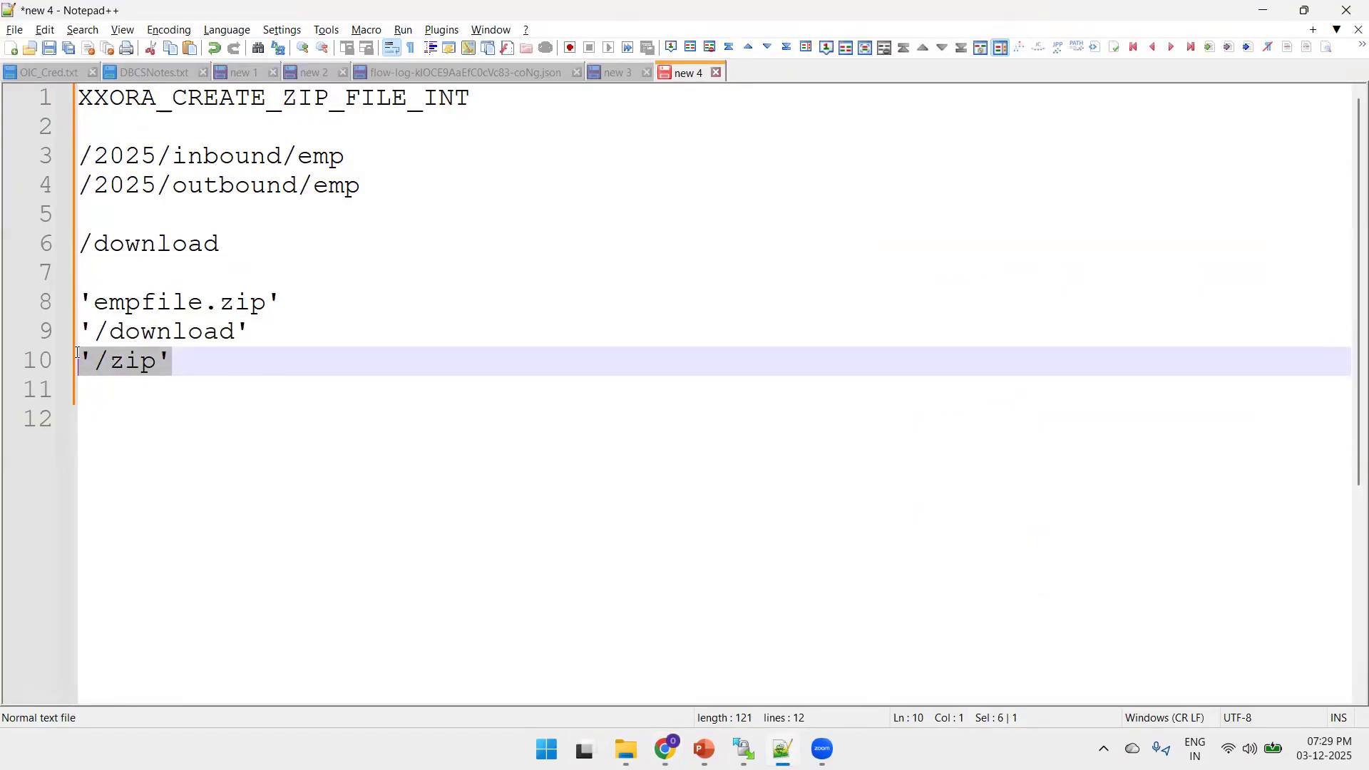
pyautogui.hotkey('alt', 'Tab')
pyautogui.click(957, 472)
pyautogui.hotkey('ctrl', 'v')
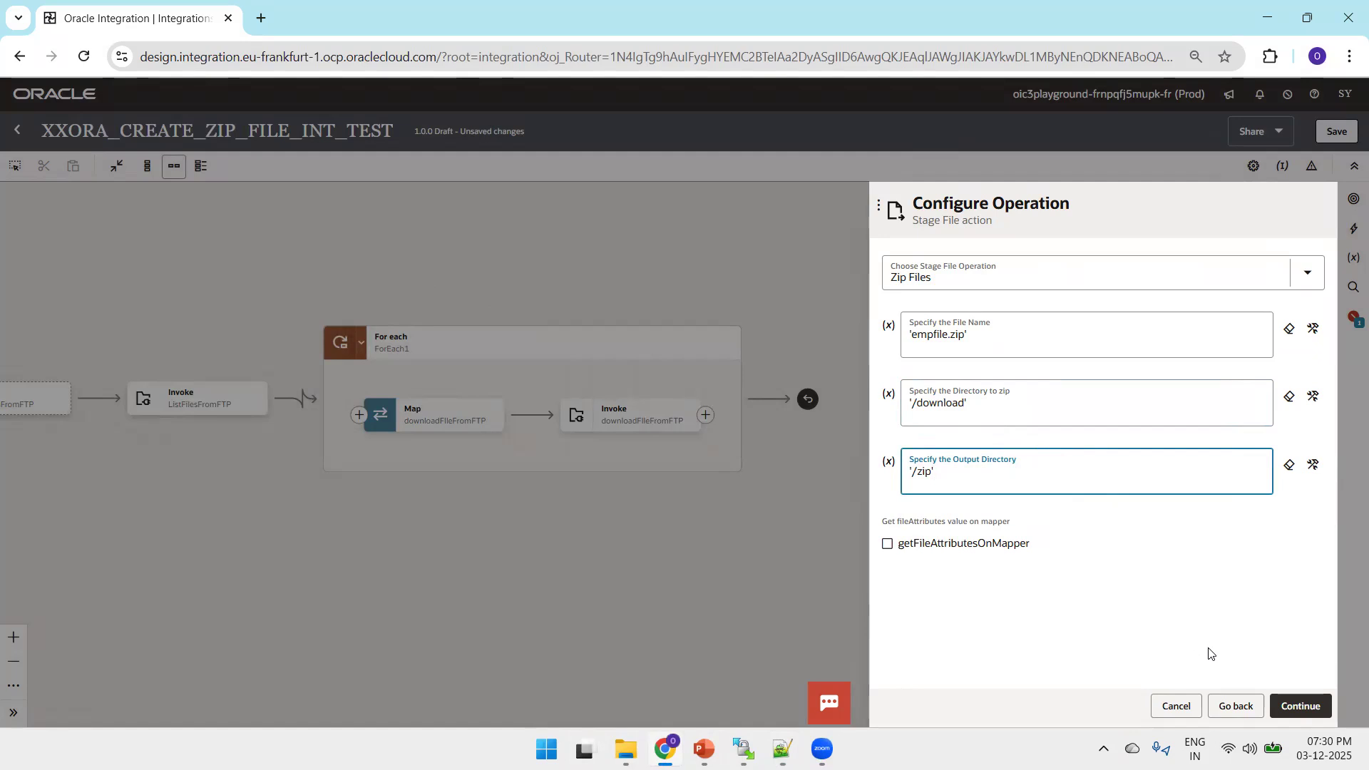
# Finish the zipFilesUsingStage action and save the integration
pyautogui.click(1293, 710)
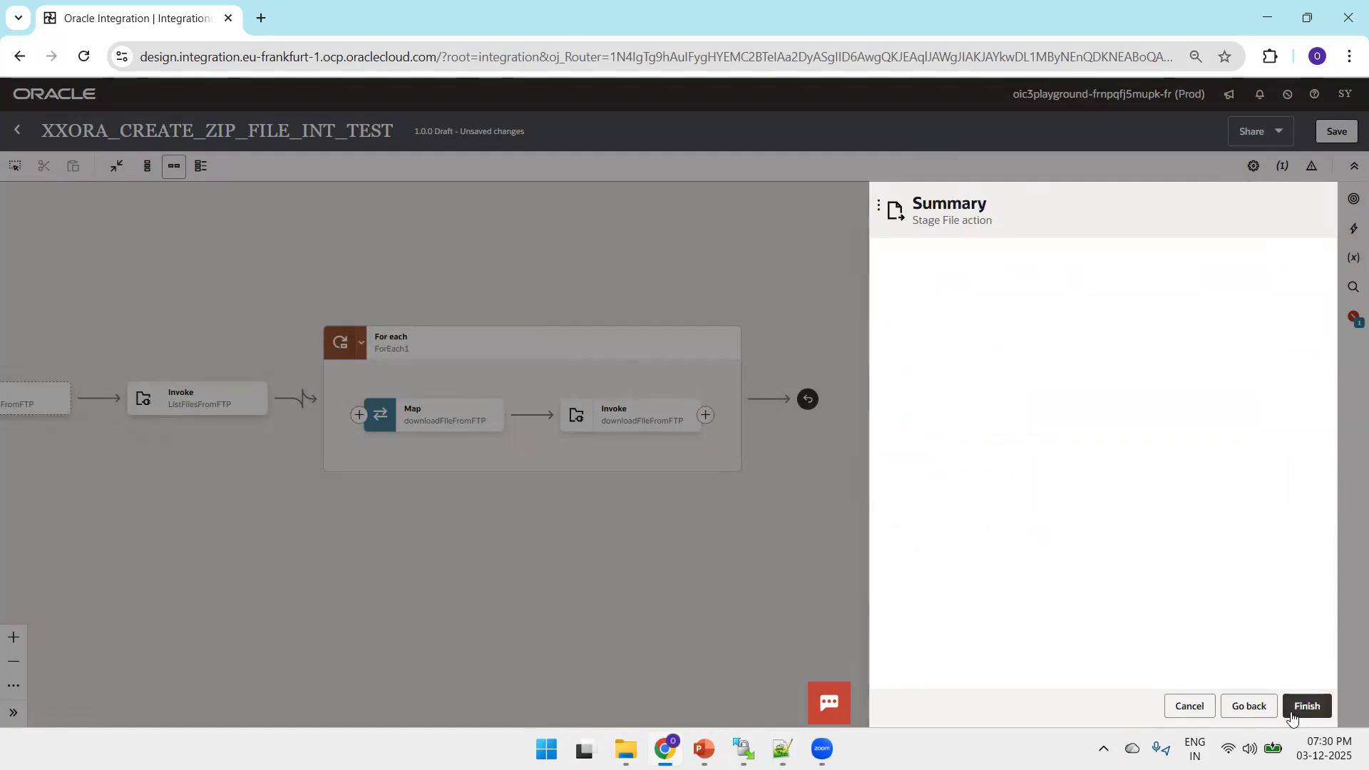
pyautogui.click(1305, 708)
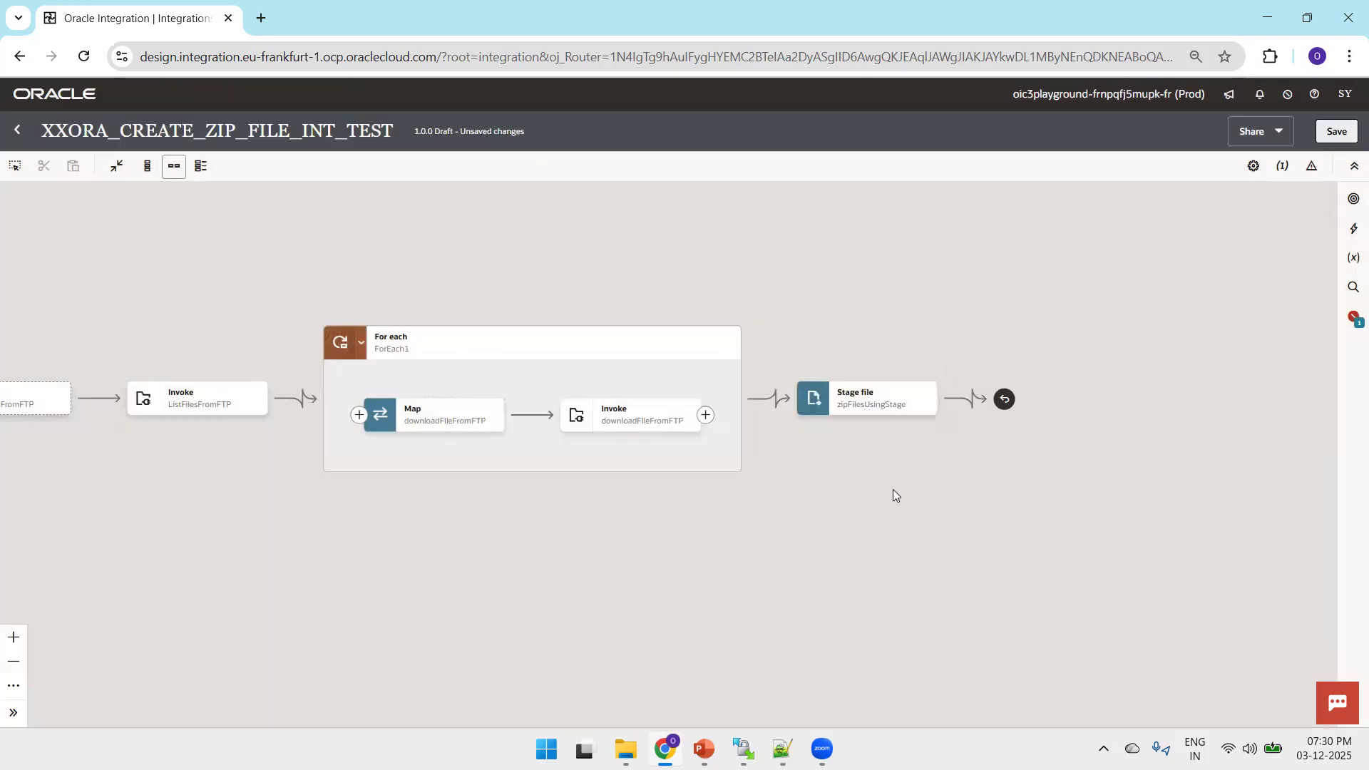
pyautogui.moveTo(895, 494); pyautogui.dragTo(742, 474)
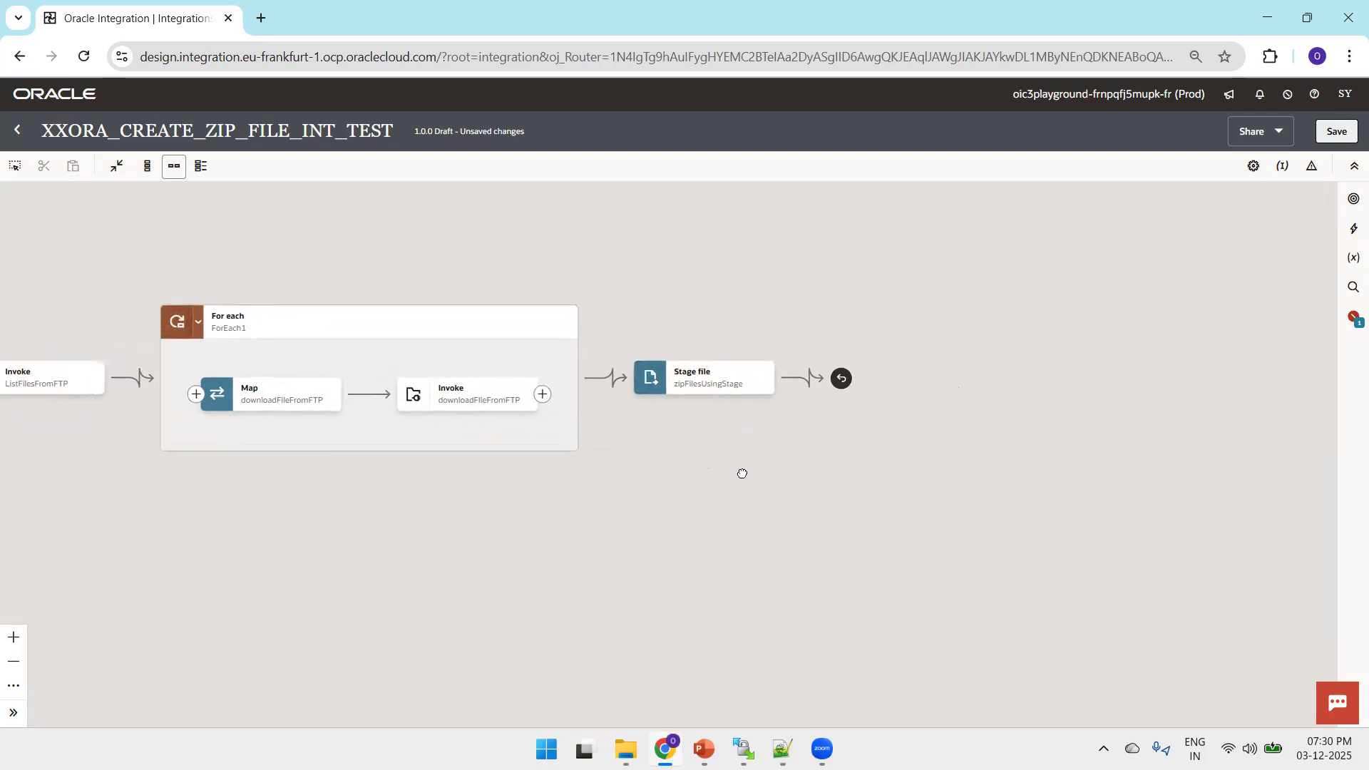
pyautogui.click(1335, 135)
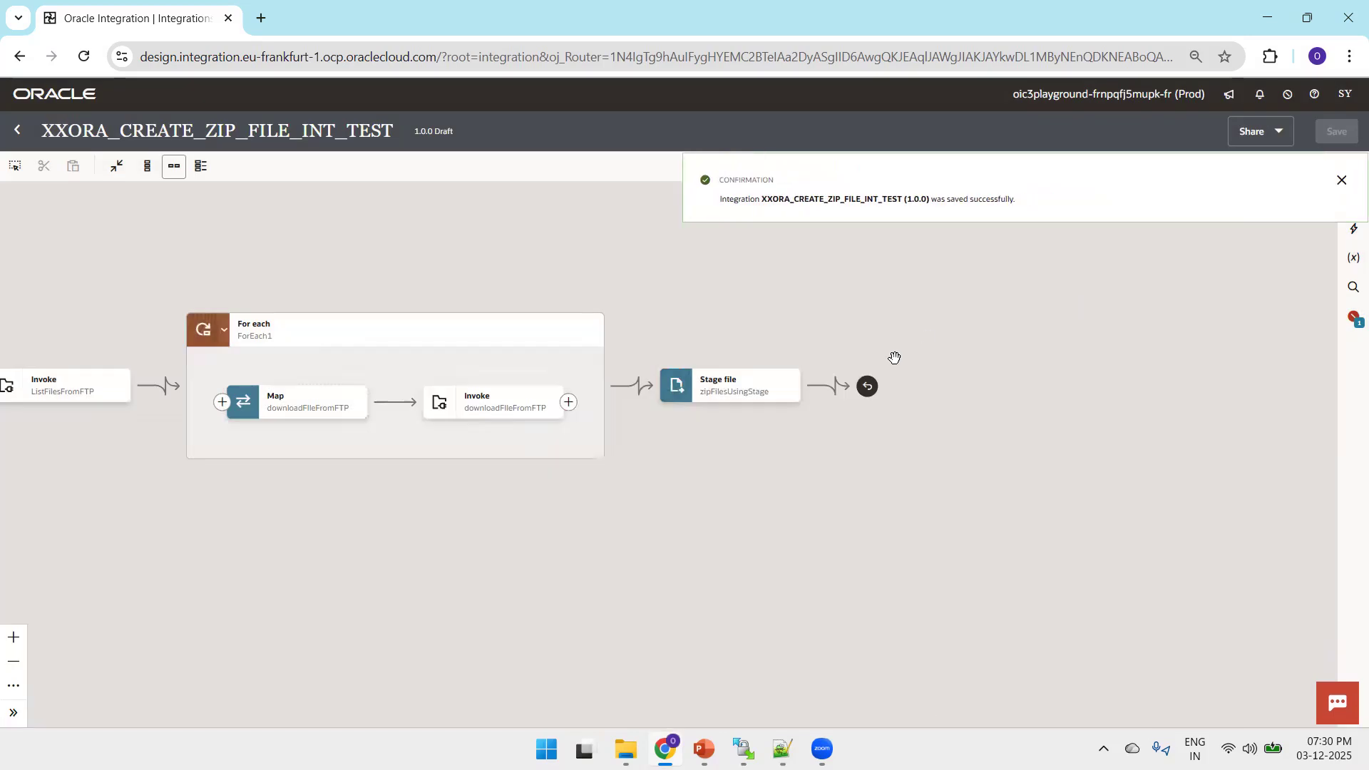
# Add an FTP_CONN_OT invoke after the zipFilesUsingStage action, naming its endpoint WriteZipFIleInFTP
pyautogui.click(833, 386)
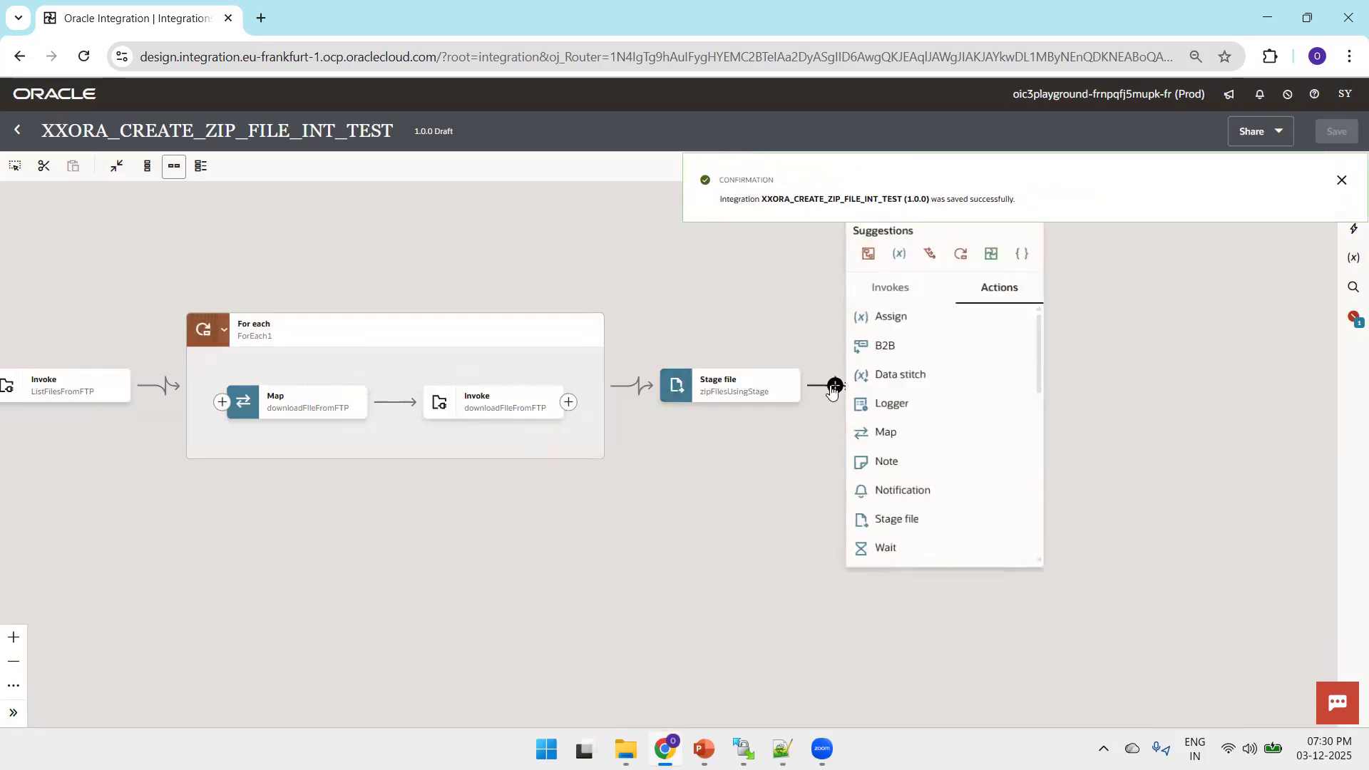
pyautogui.click(918, 300)
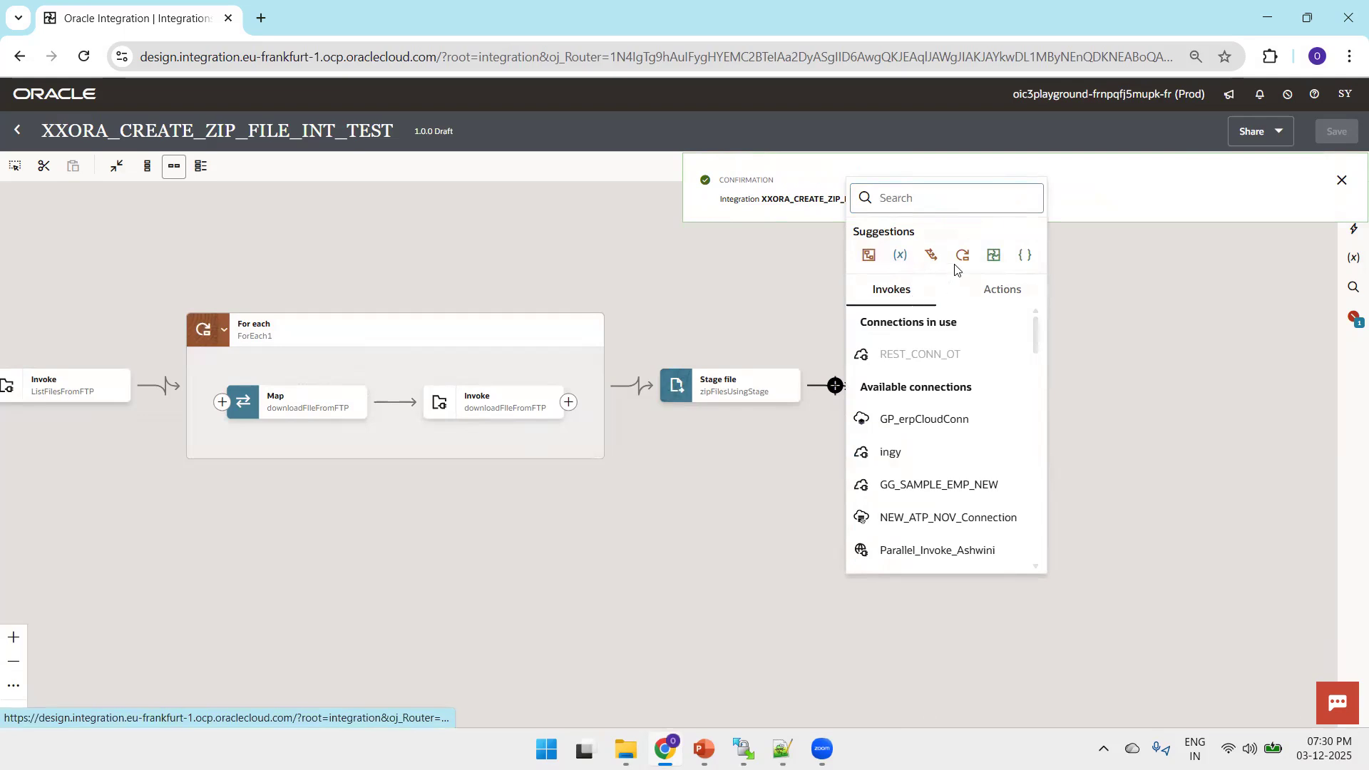
pyautogui.click(912, 205)
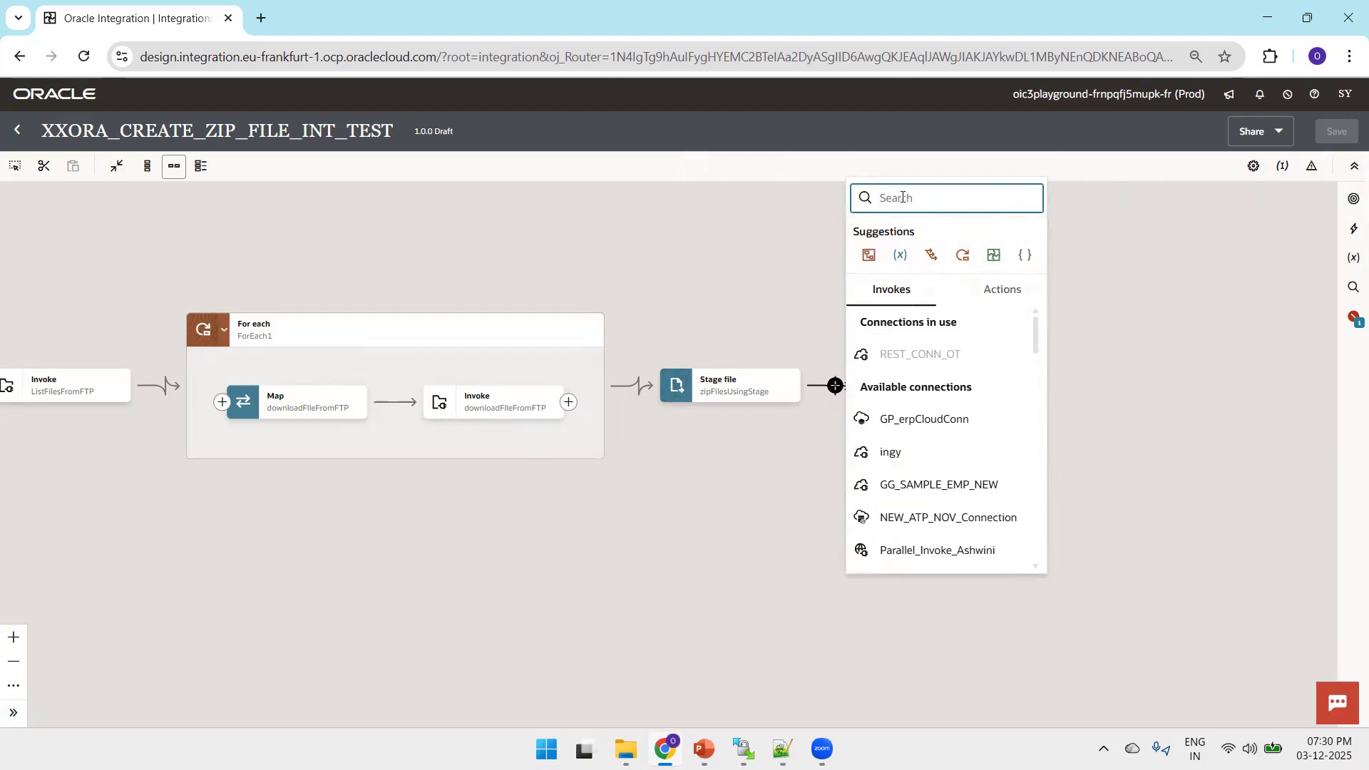
pyautogui.write('FTP')
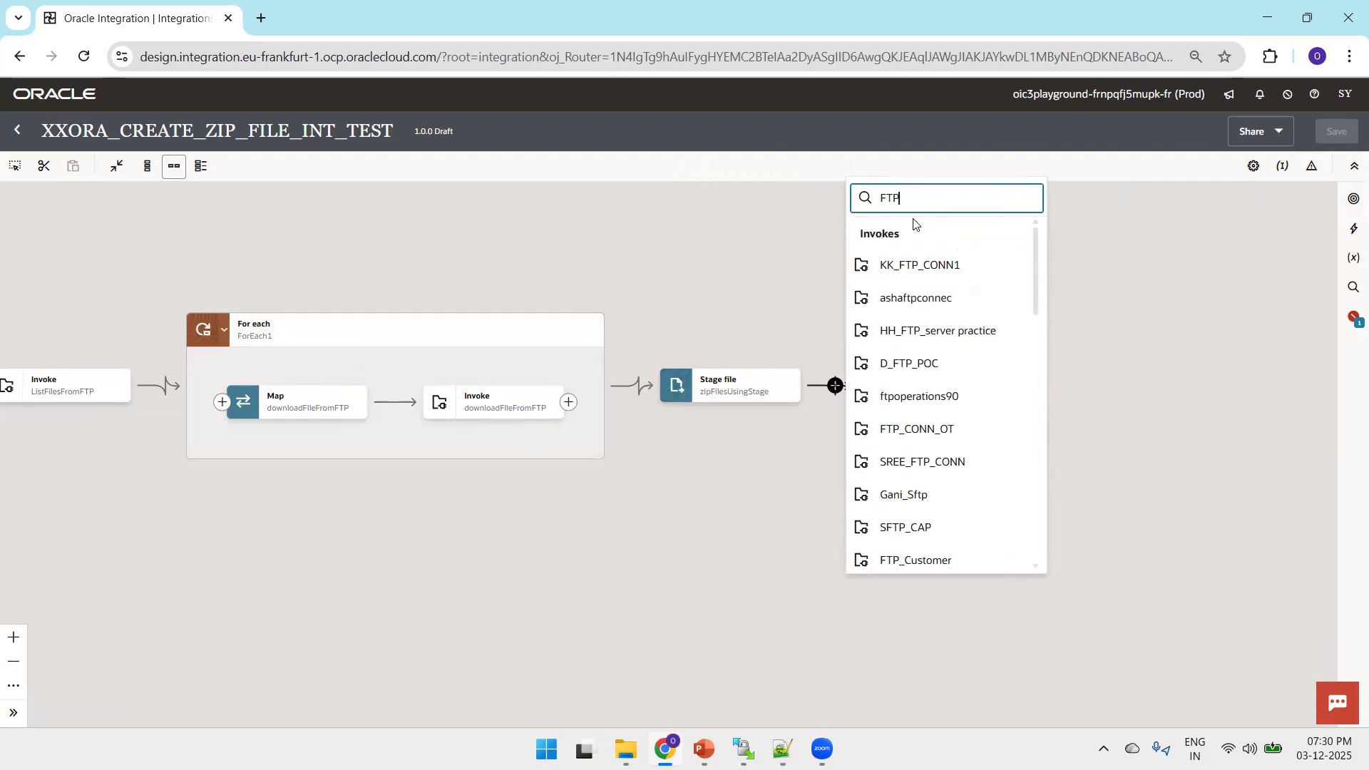
pyautogui.write('_CON')
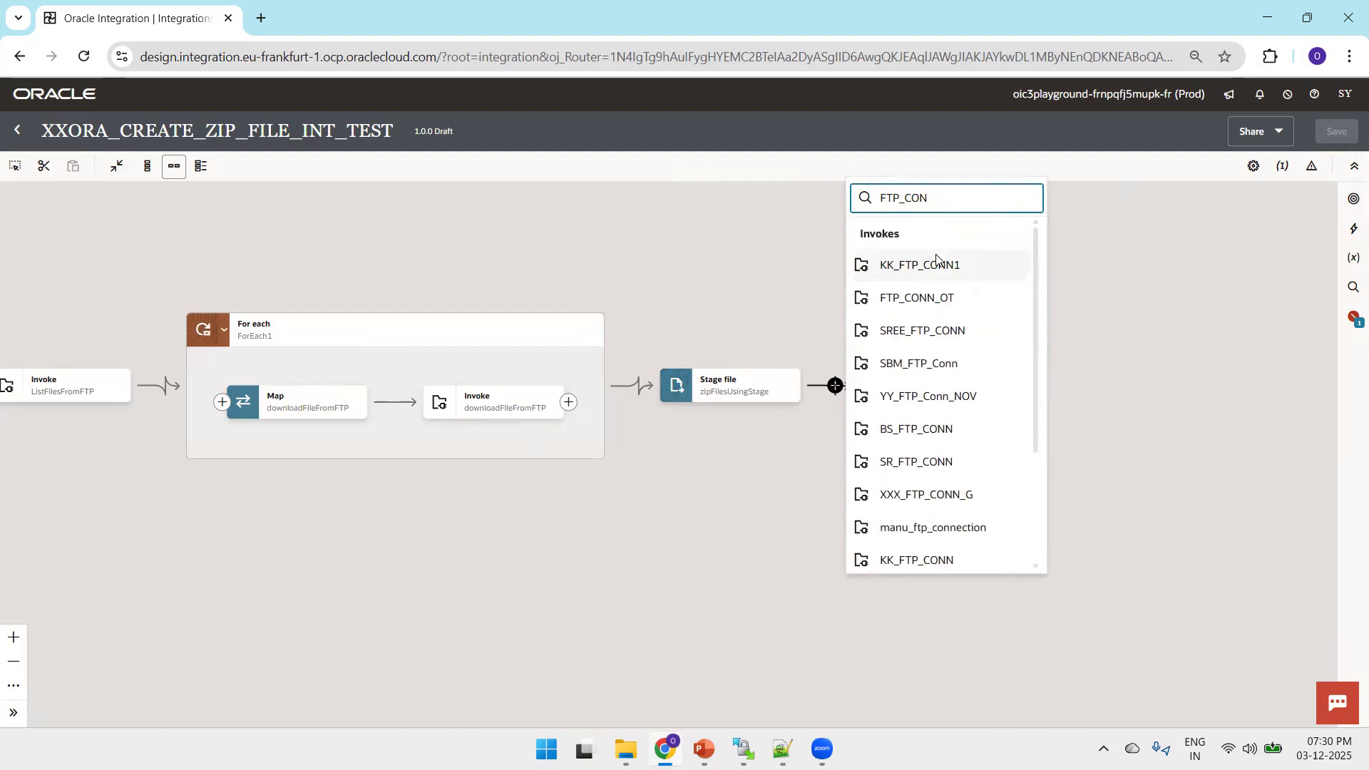
pyautogui.click(929, 297)
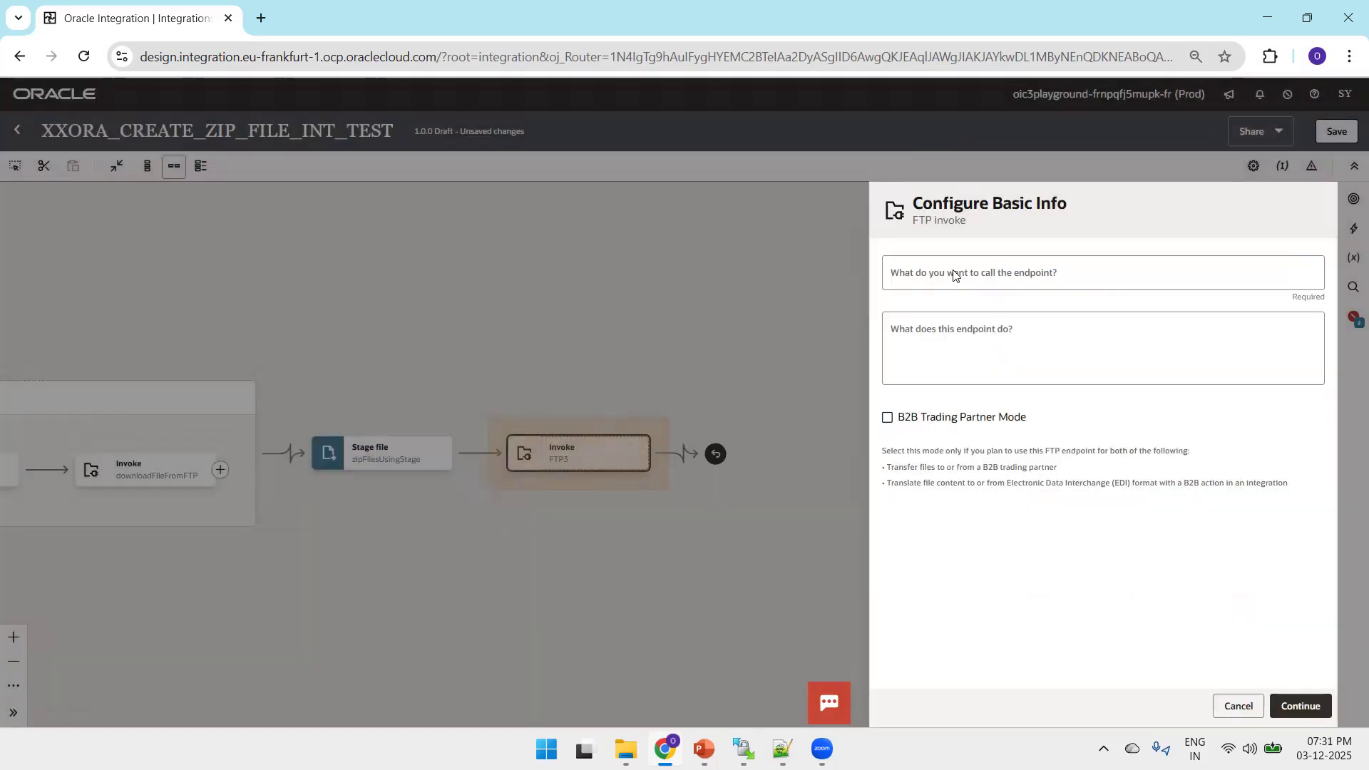
pyautogui.click(954, 272)
pyautogui.write('WR')
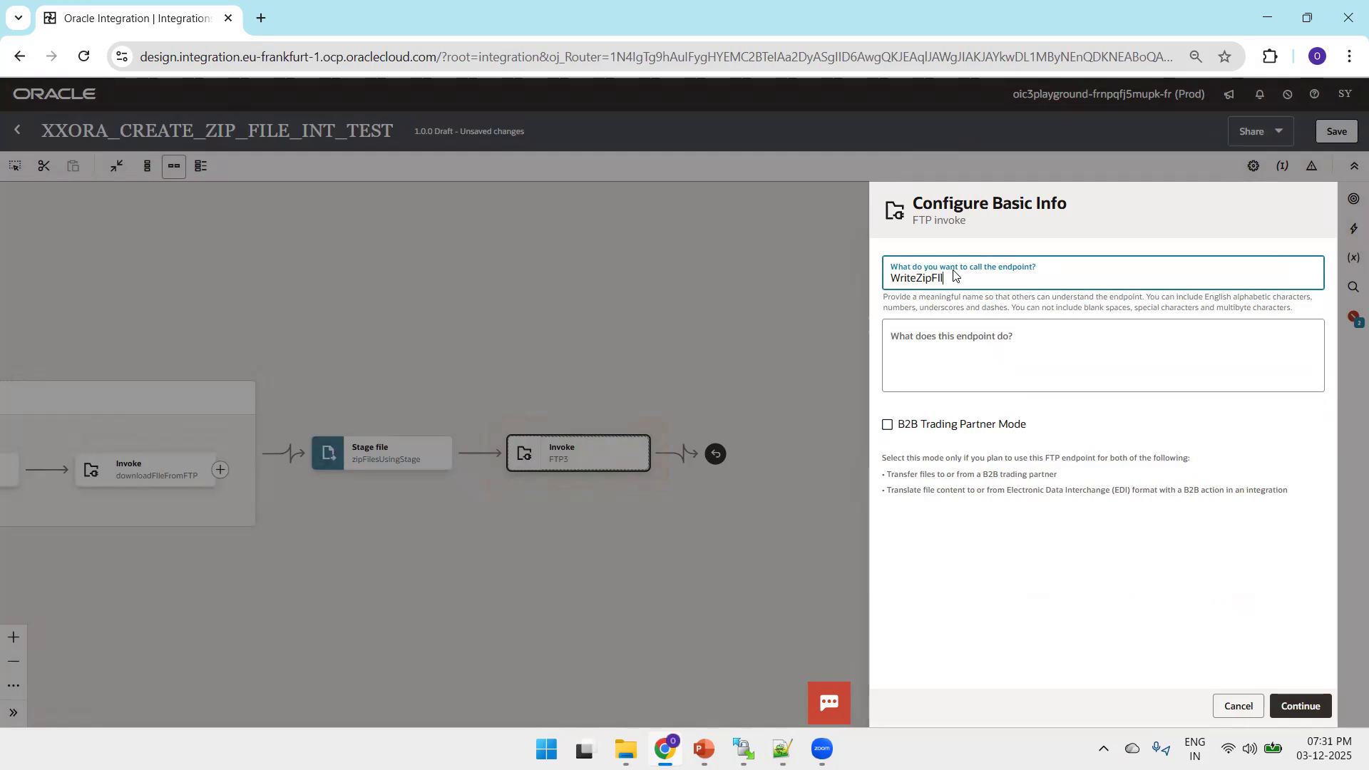
pyautogui.press('Tab')
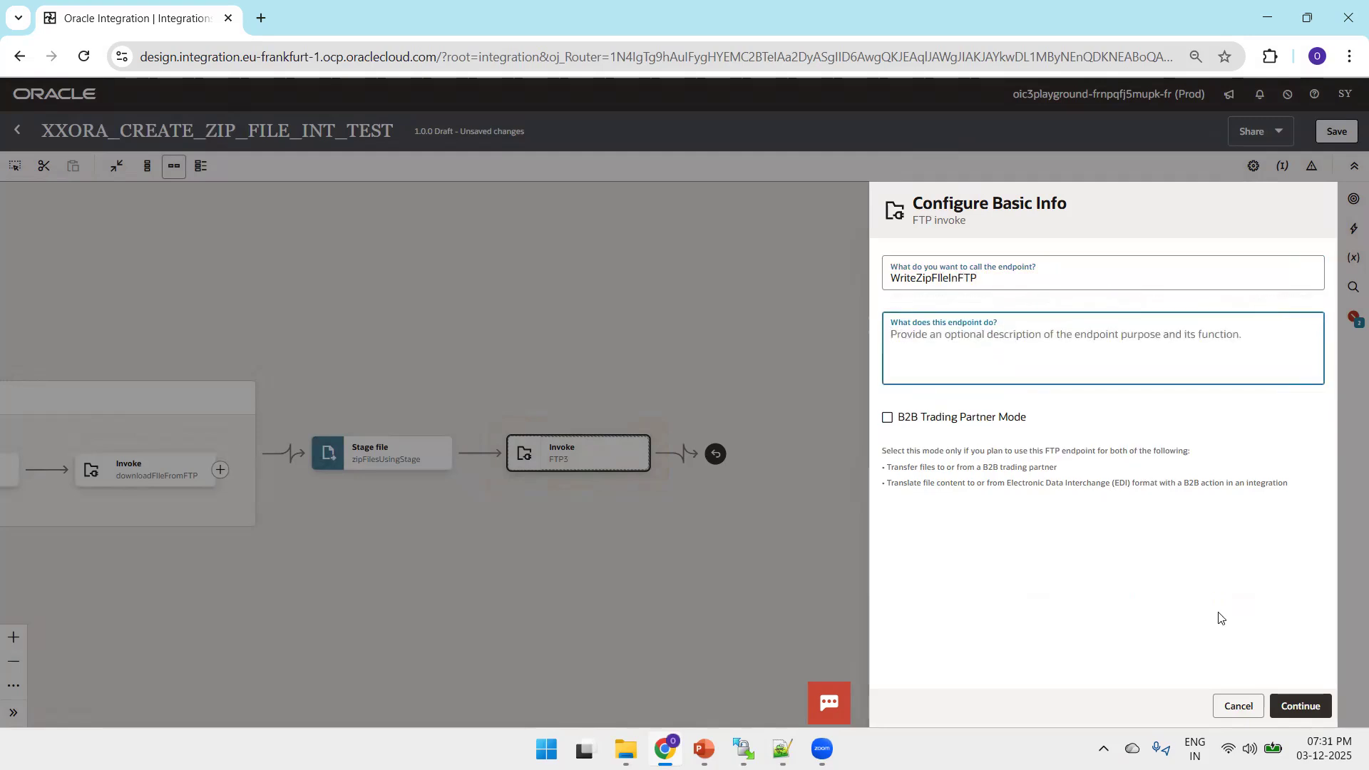
pyautogui.click(1282, 704)
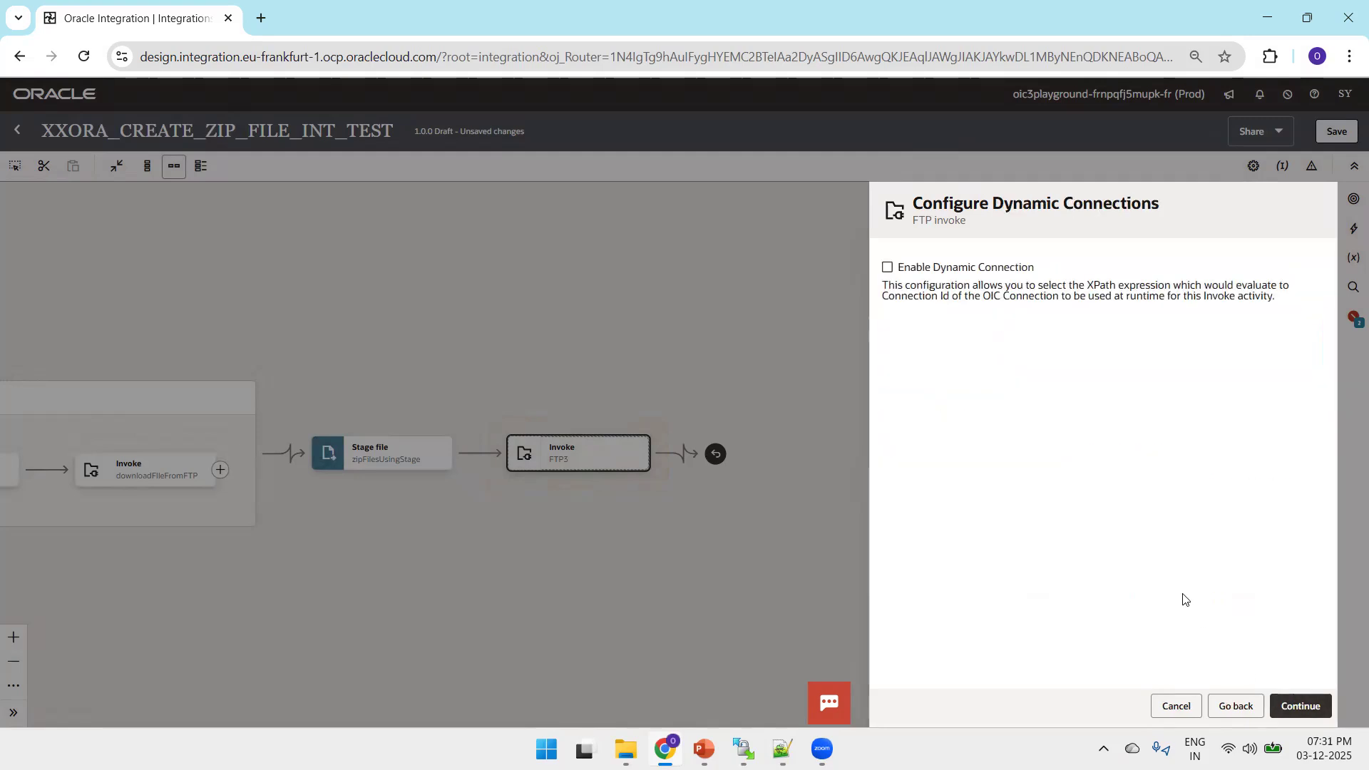
# Choose the Write File operation without a dynamic connection and set the output directory to /2025/outbound/emp, copied from the Notepad++ notes
pyautogui.click(1299, 705)
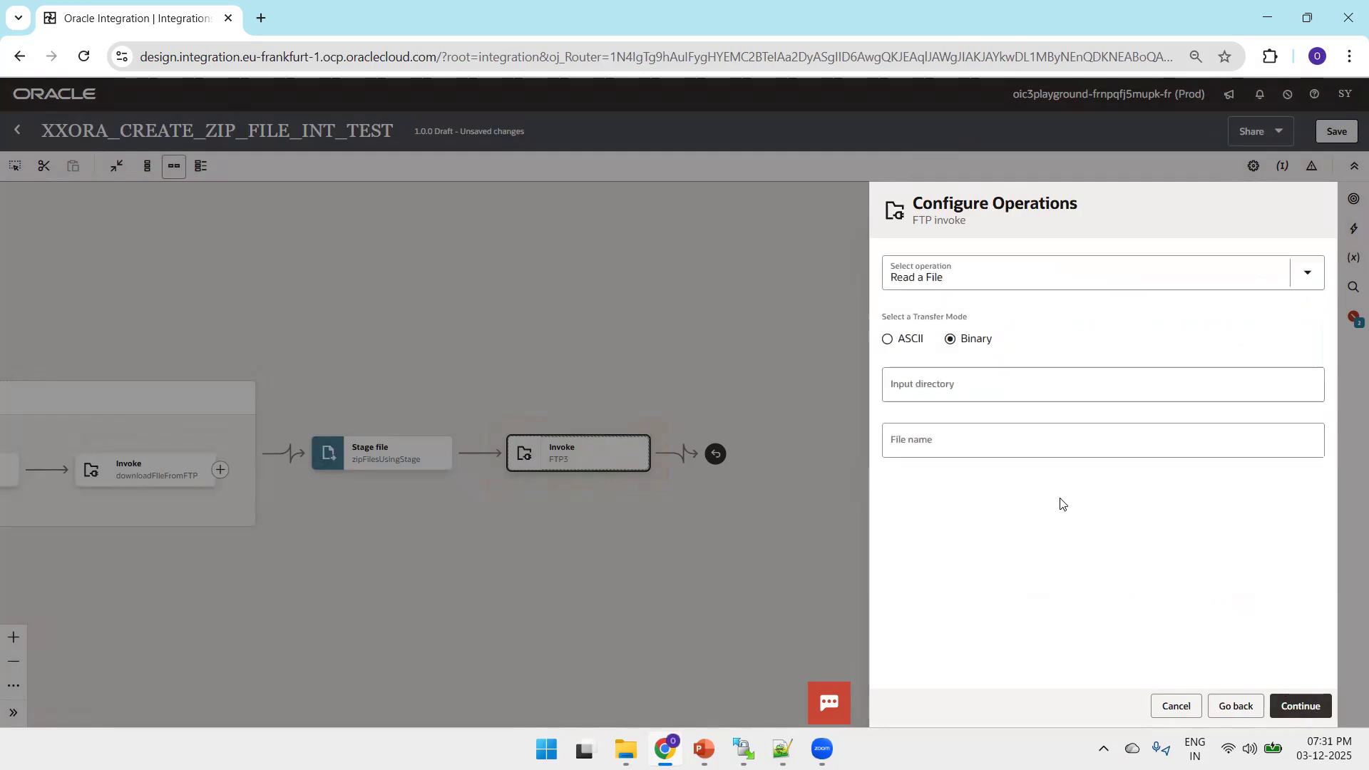
pyautogui.click(975, 283)
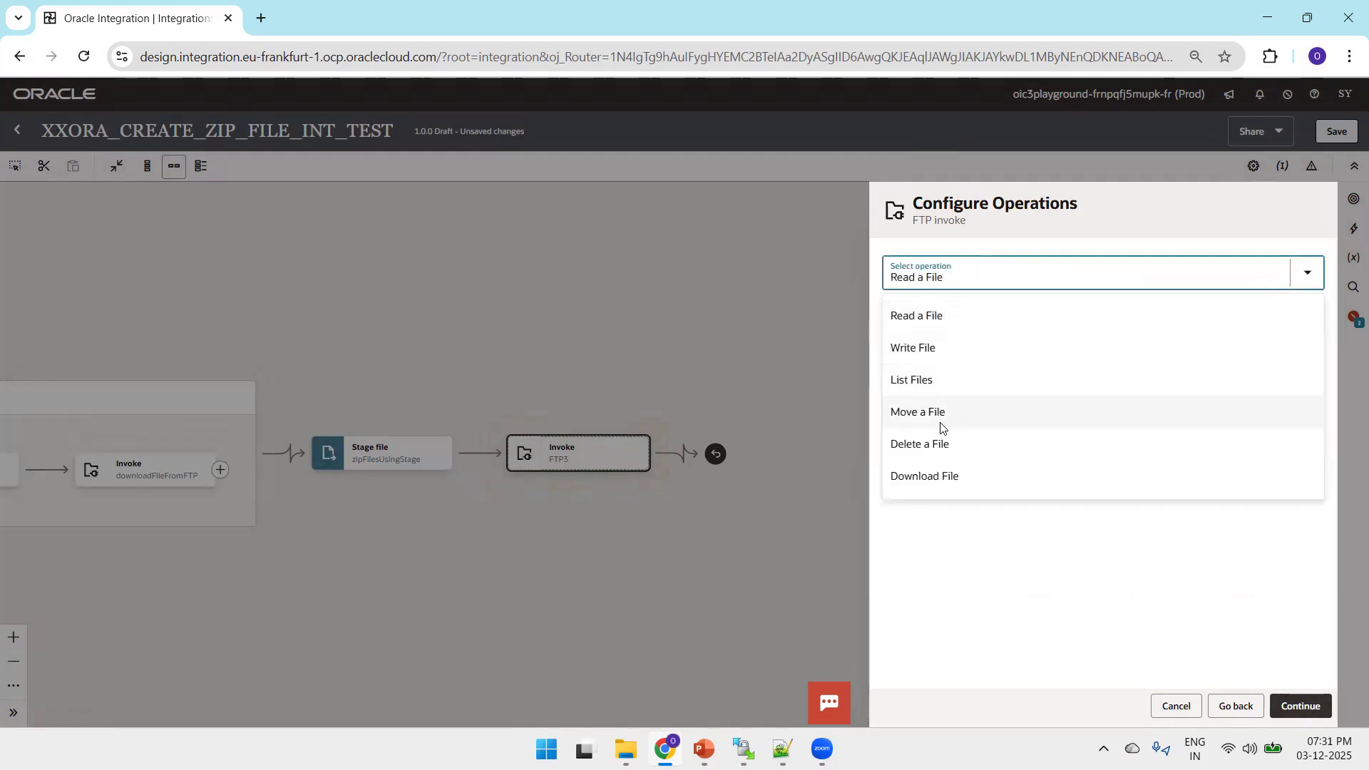
pyautogui.click(921, 348)
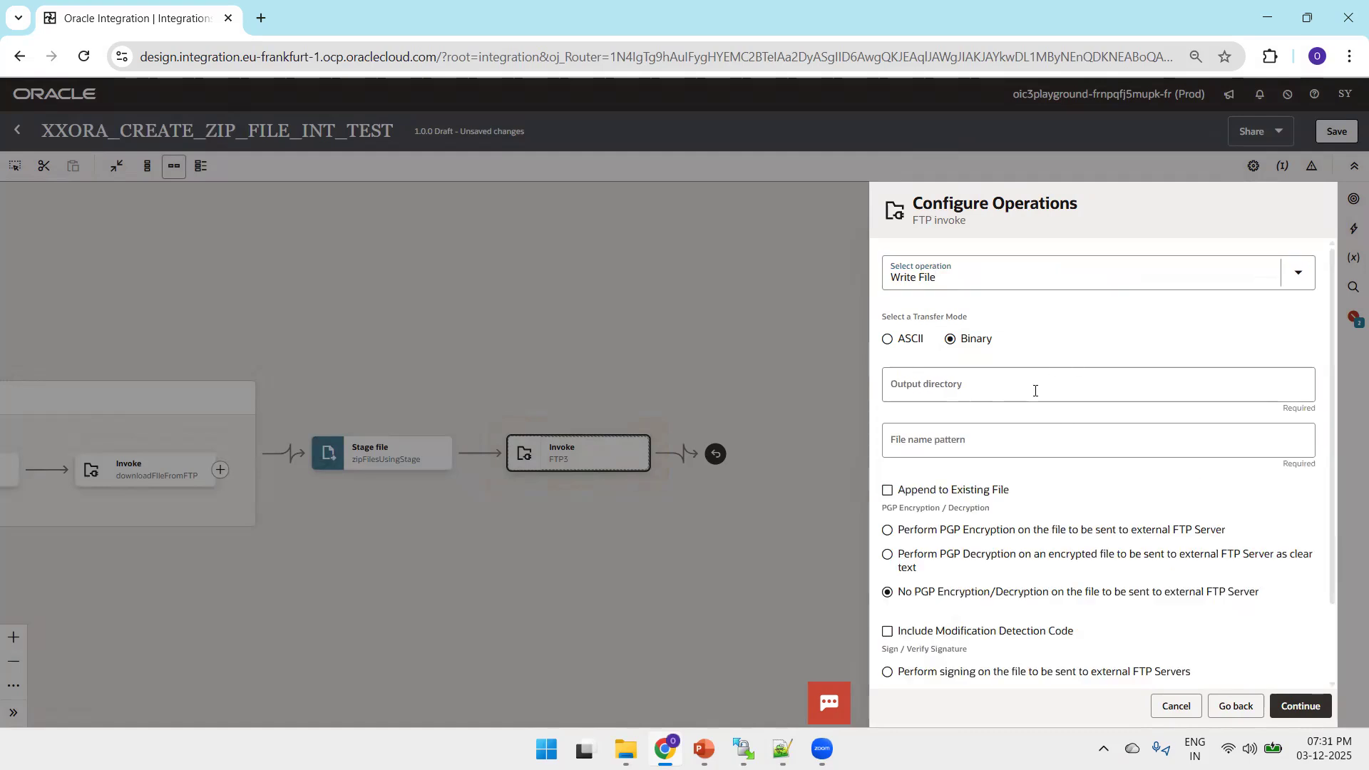
pyautogui.click(782, 749)
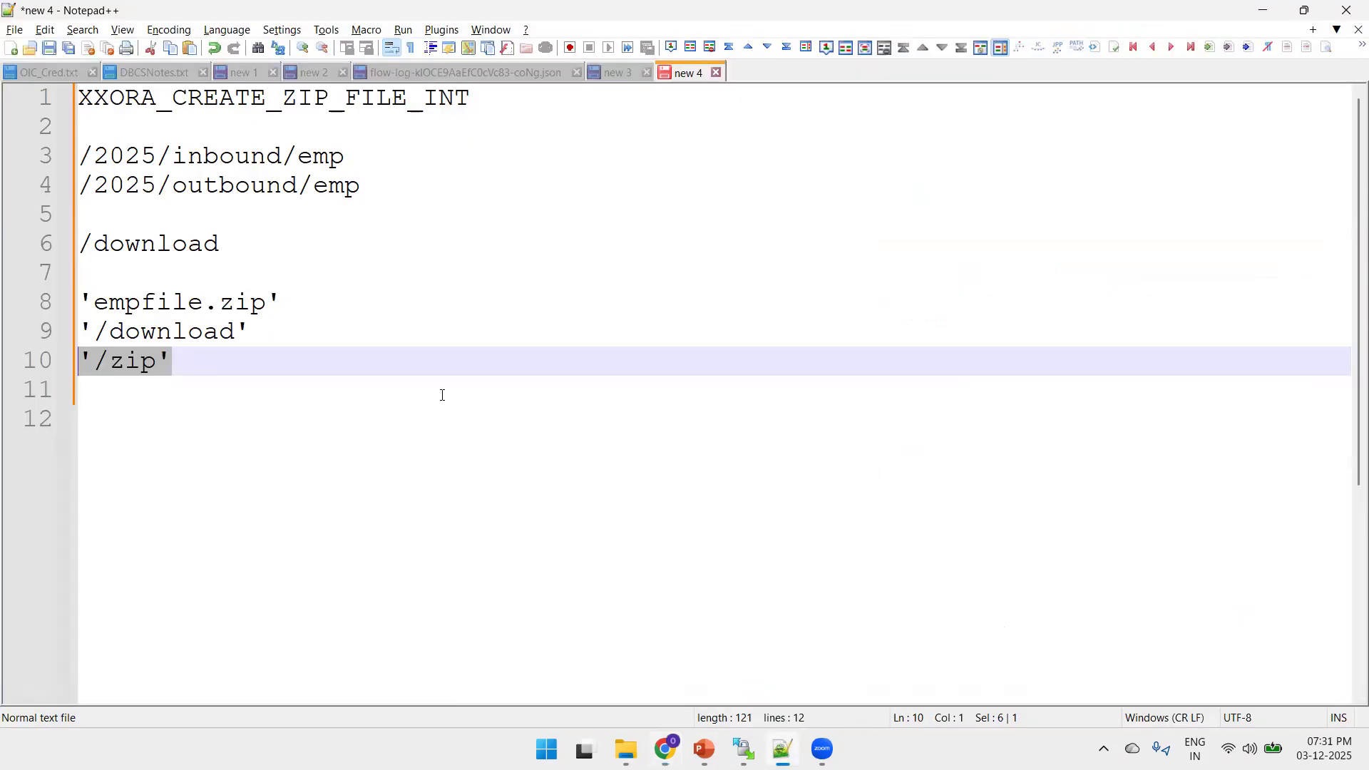
pyautogui.moveTo(367, 197); pyautogui.dragTo(78, 188)
pyautogui.hotkey('ctrl', 'c')
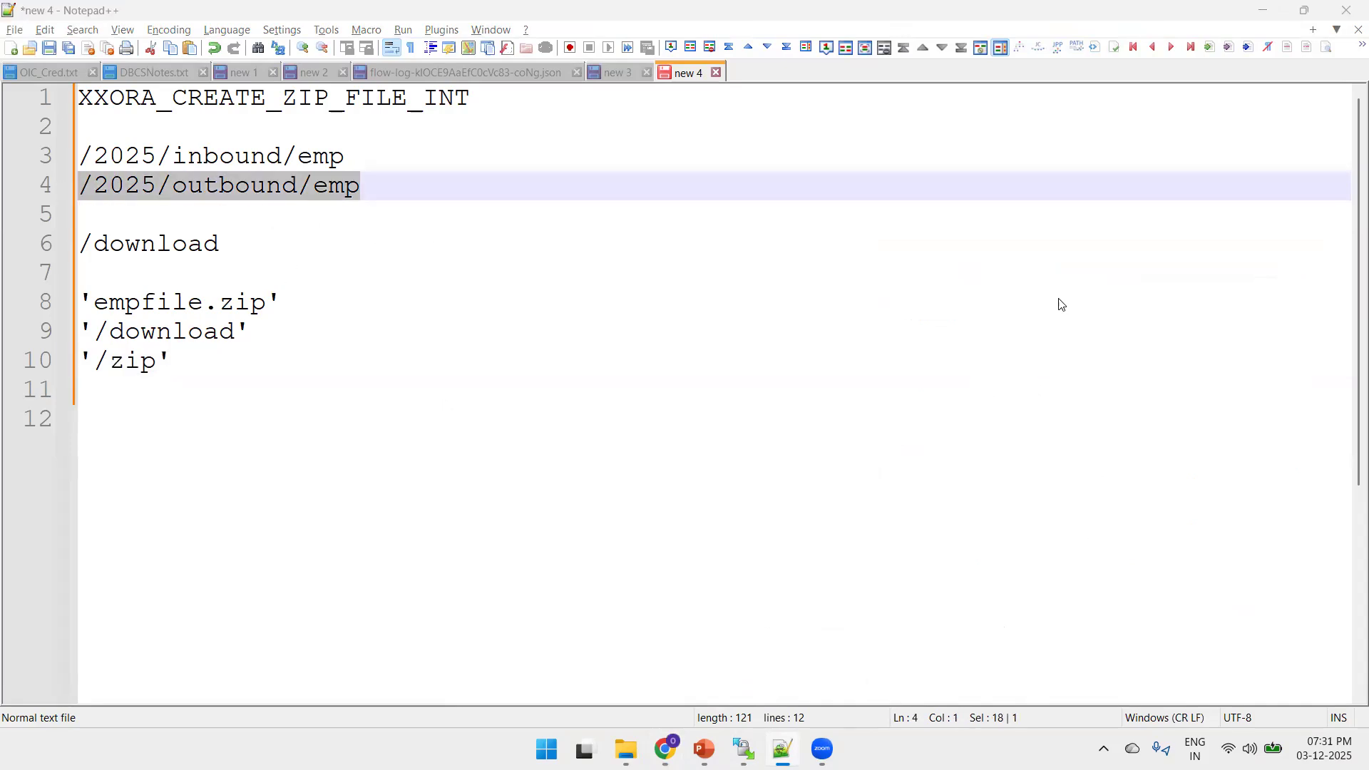
pyautogui.hotkey('alt', 'Tab')
pyautogui.click(958, 389)
pyautogui.hotkey('ctrl', 'v')
# Set the file name pattern to empfile.zip and finish the FTP invoke without specifying a structure for the file contents
pyautogui.click(972, 435)
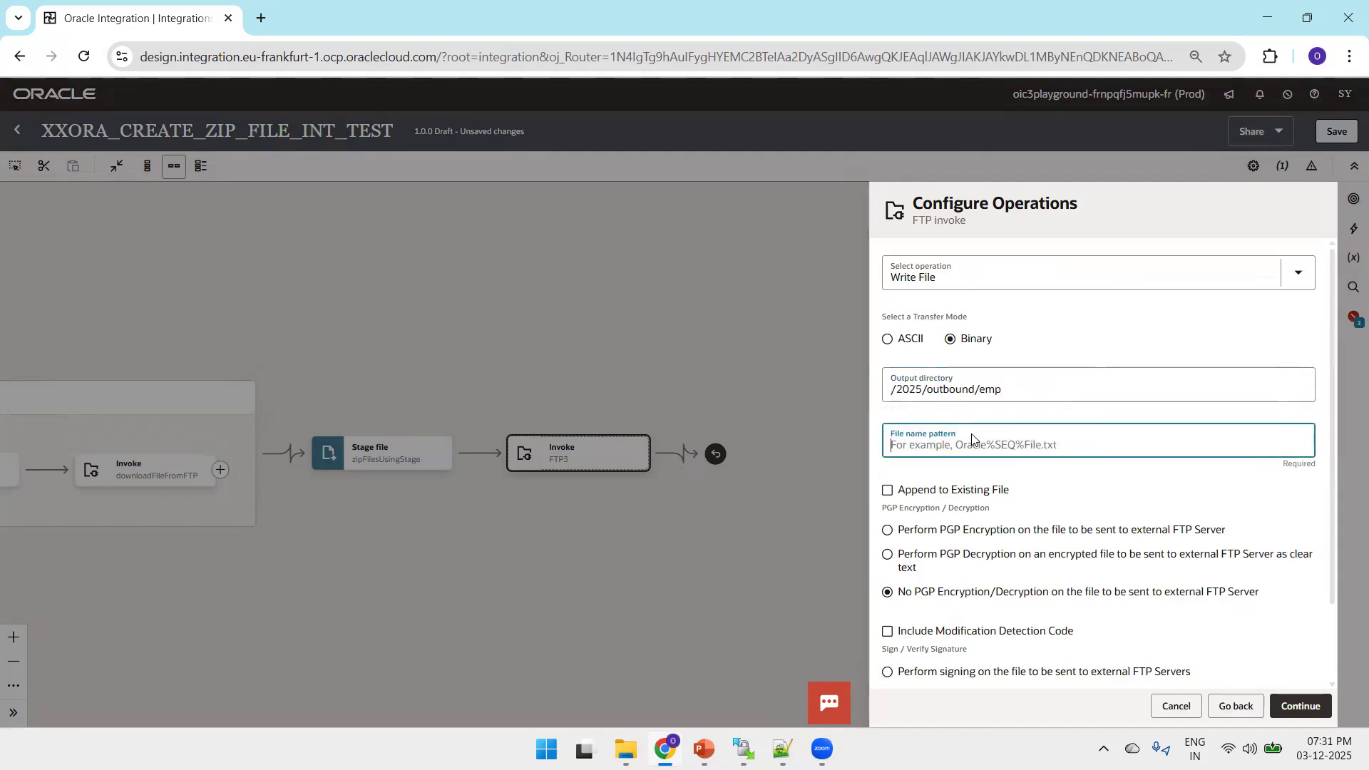
pyautogui.write('empfile.zip')
pyautogui.click(1291, 706)
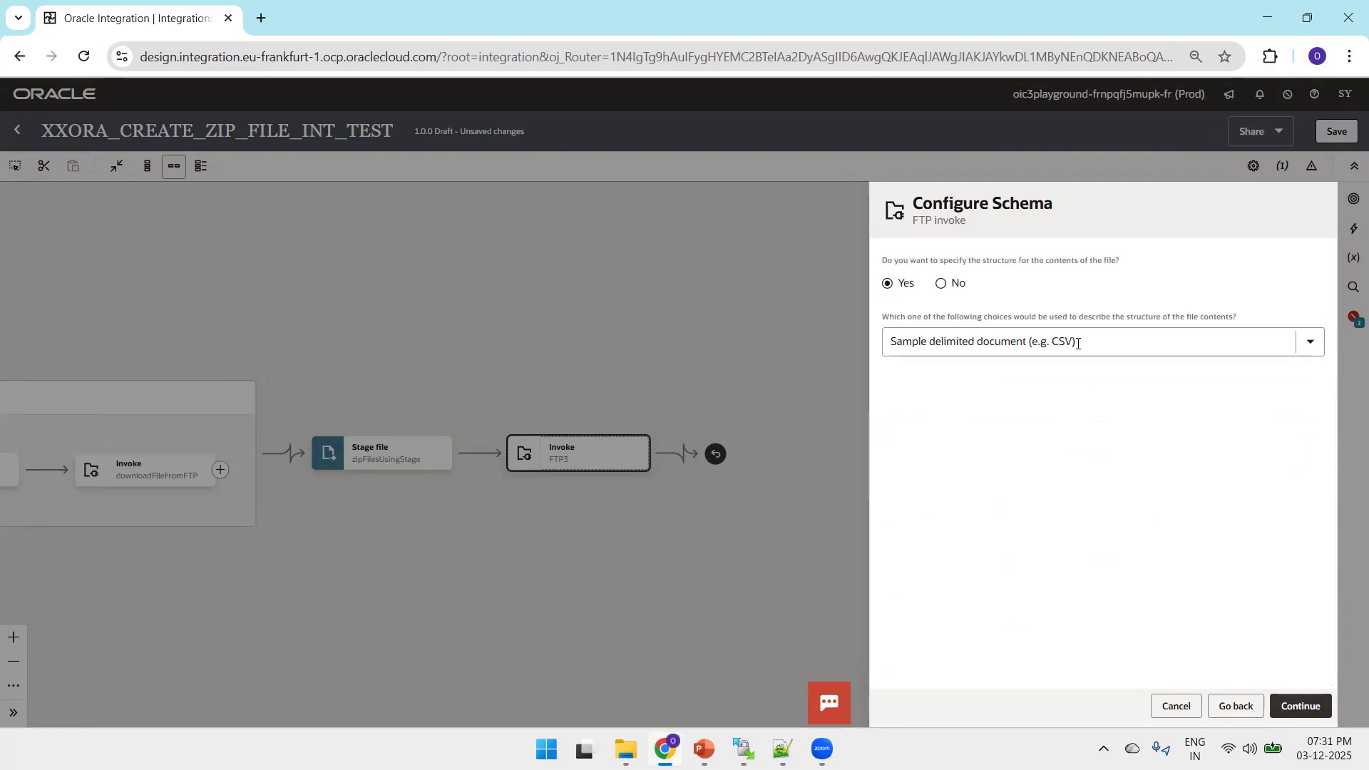
pyautogui.click(945, 284)
pyautogui.click(1299, 709)
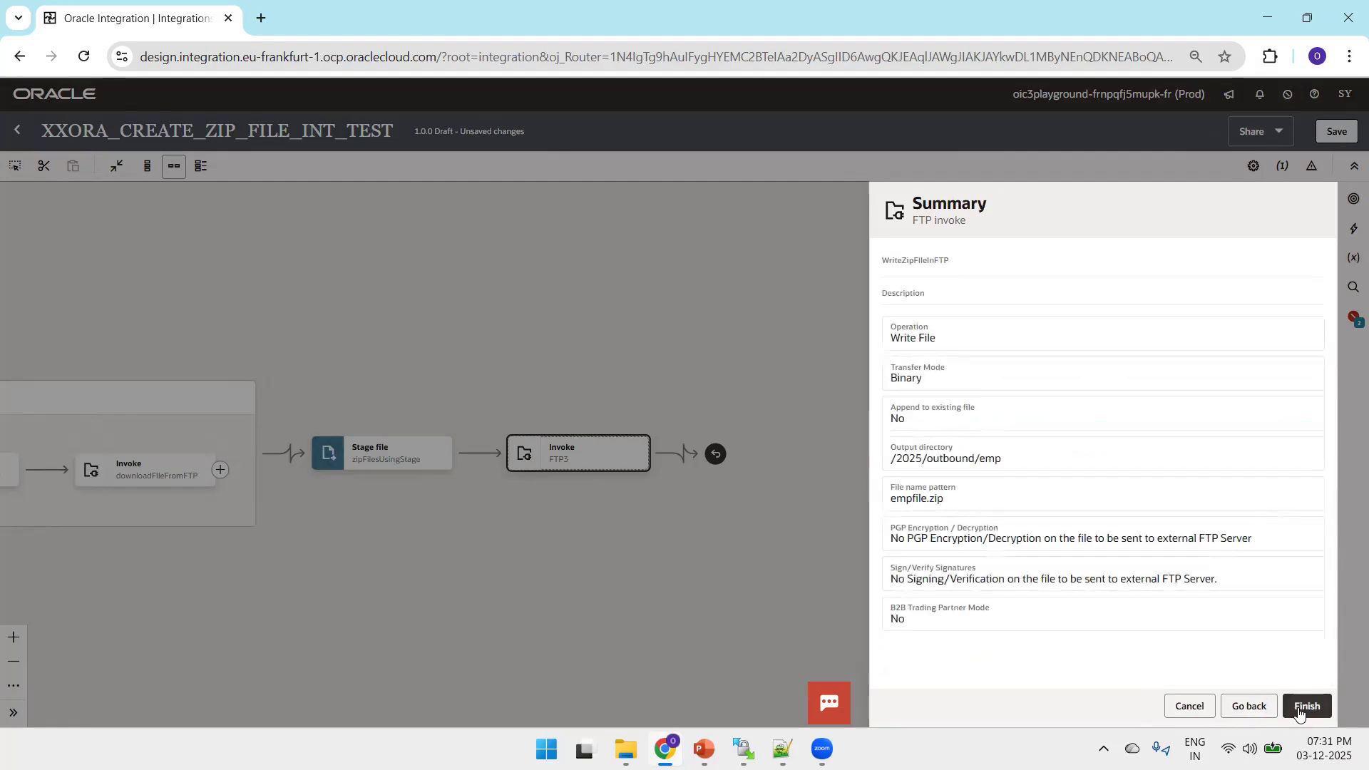
pyautogui.click(1299, 708)
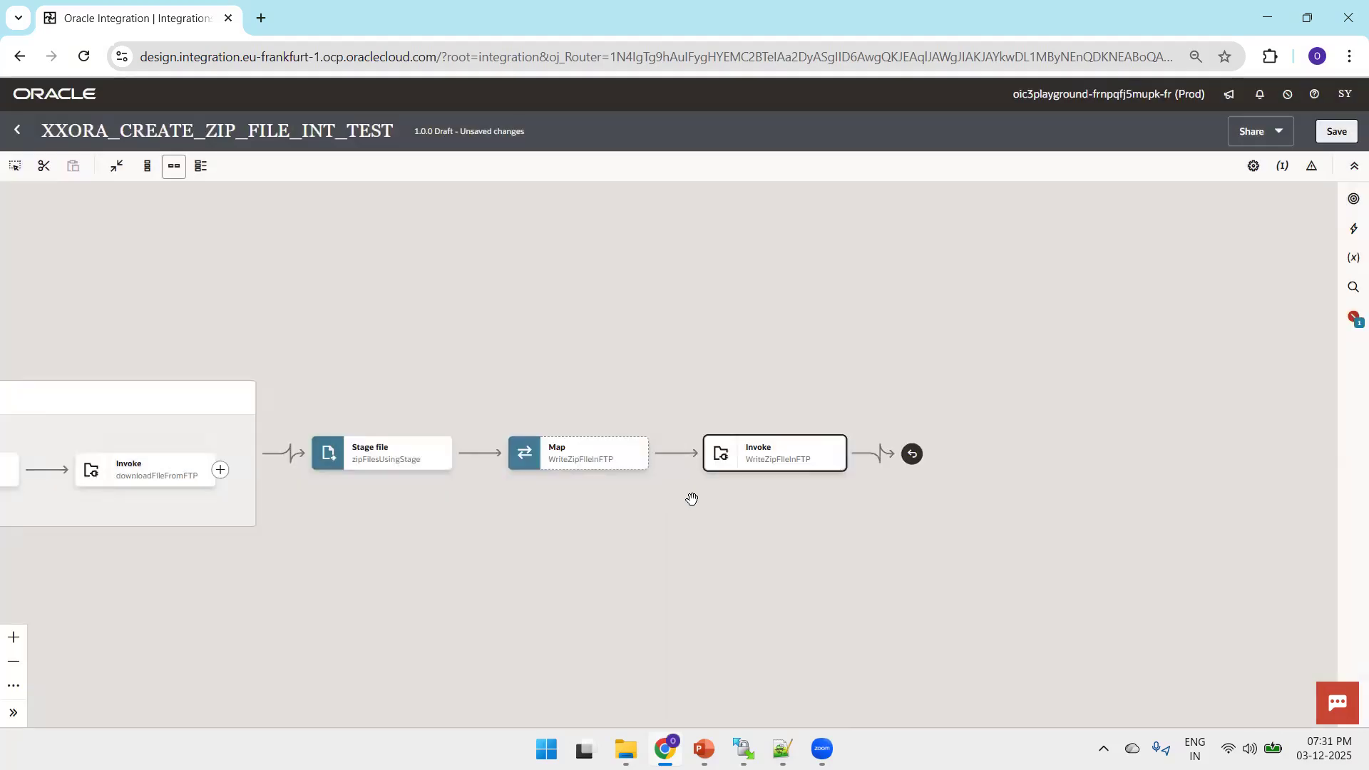
# Open the WriteZipFIleInFTP map for editing and expand the target ICS File and the zipFilesUsingStage response down to its ICS File properties
pyautogui.moveTo(636, 465)
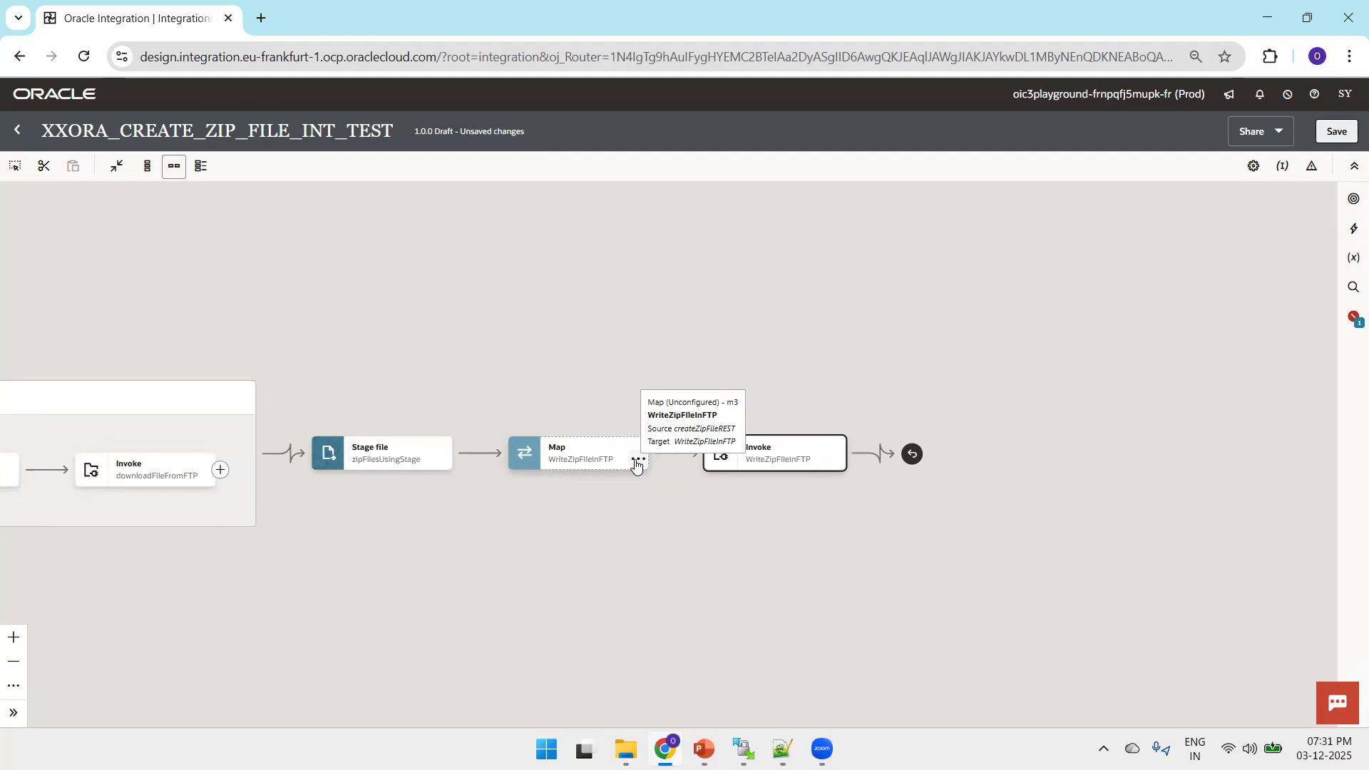
pyautogui.click(636, 464)
pyautogui.click(668, 498)
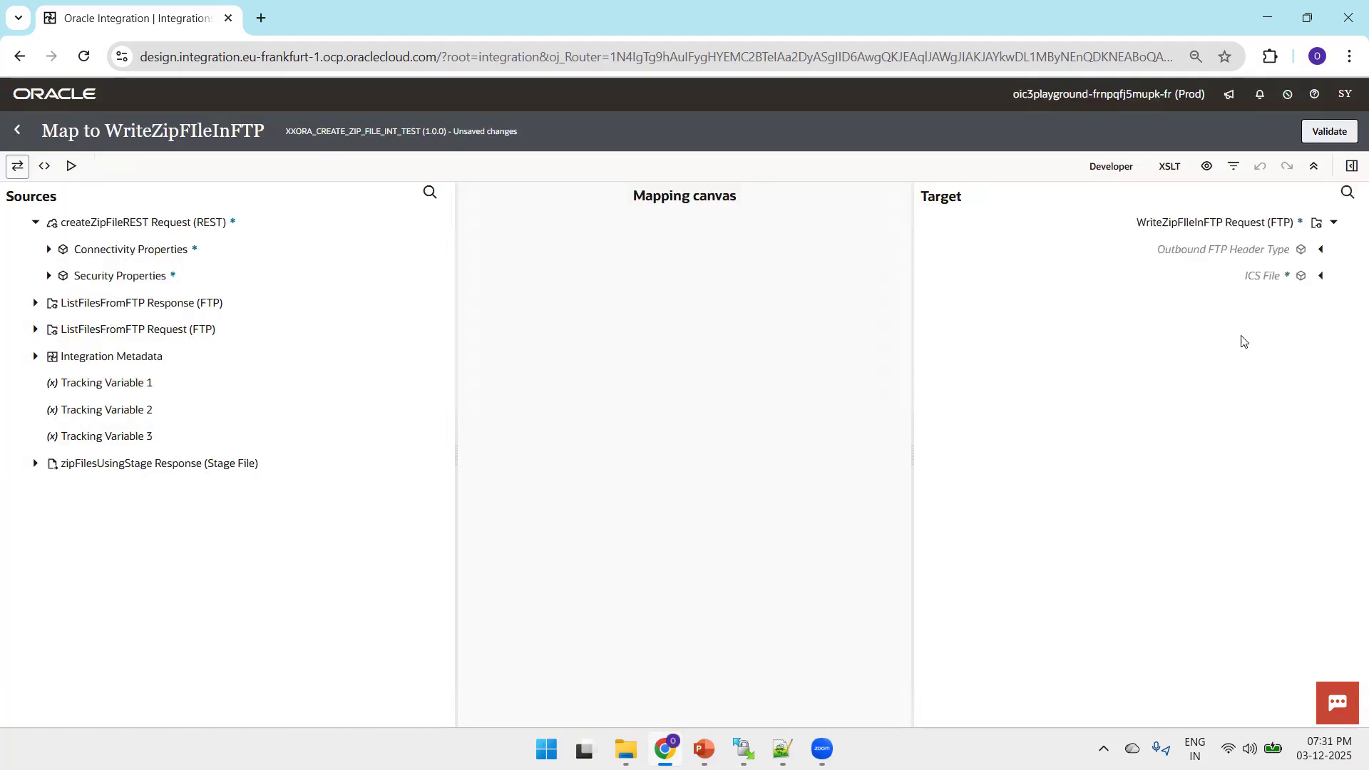
pyautogui.click(1320, 276)
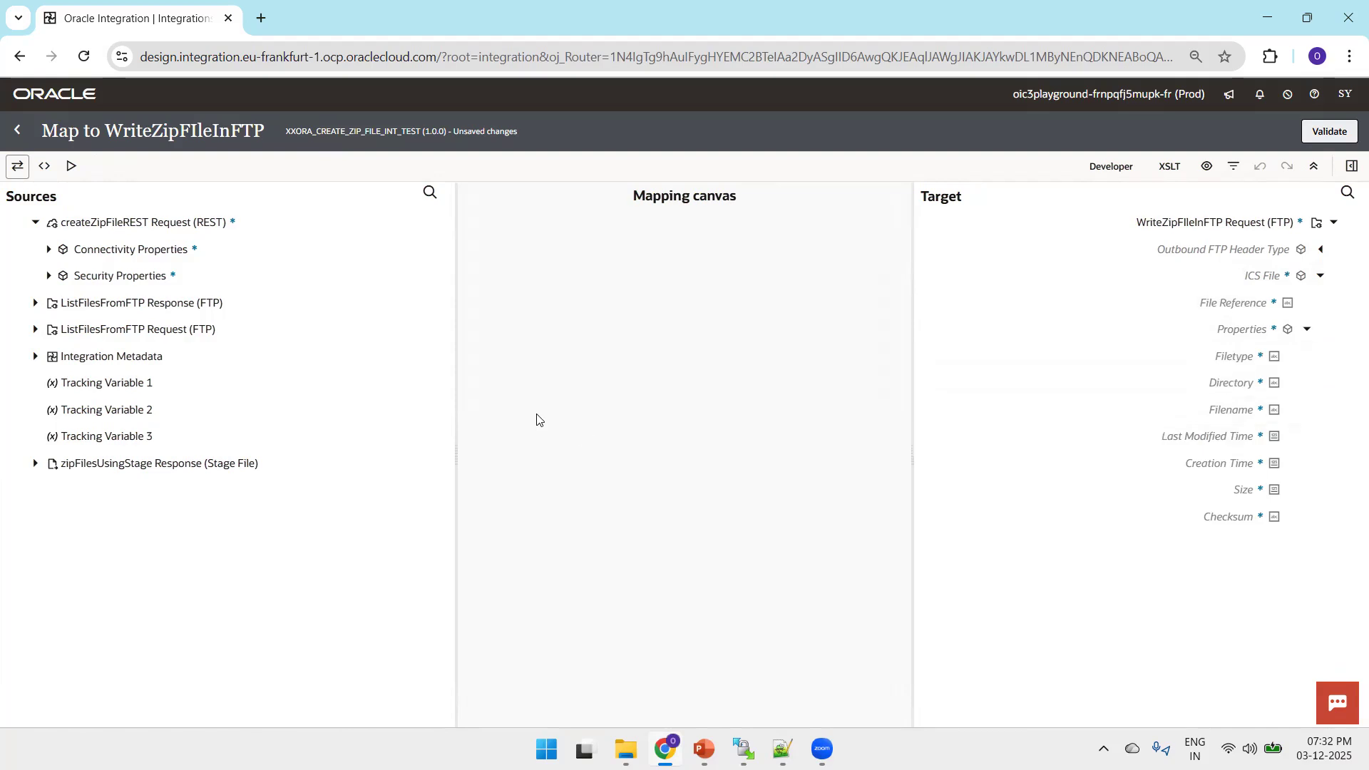
pyautogui.click(34, 358)
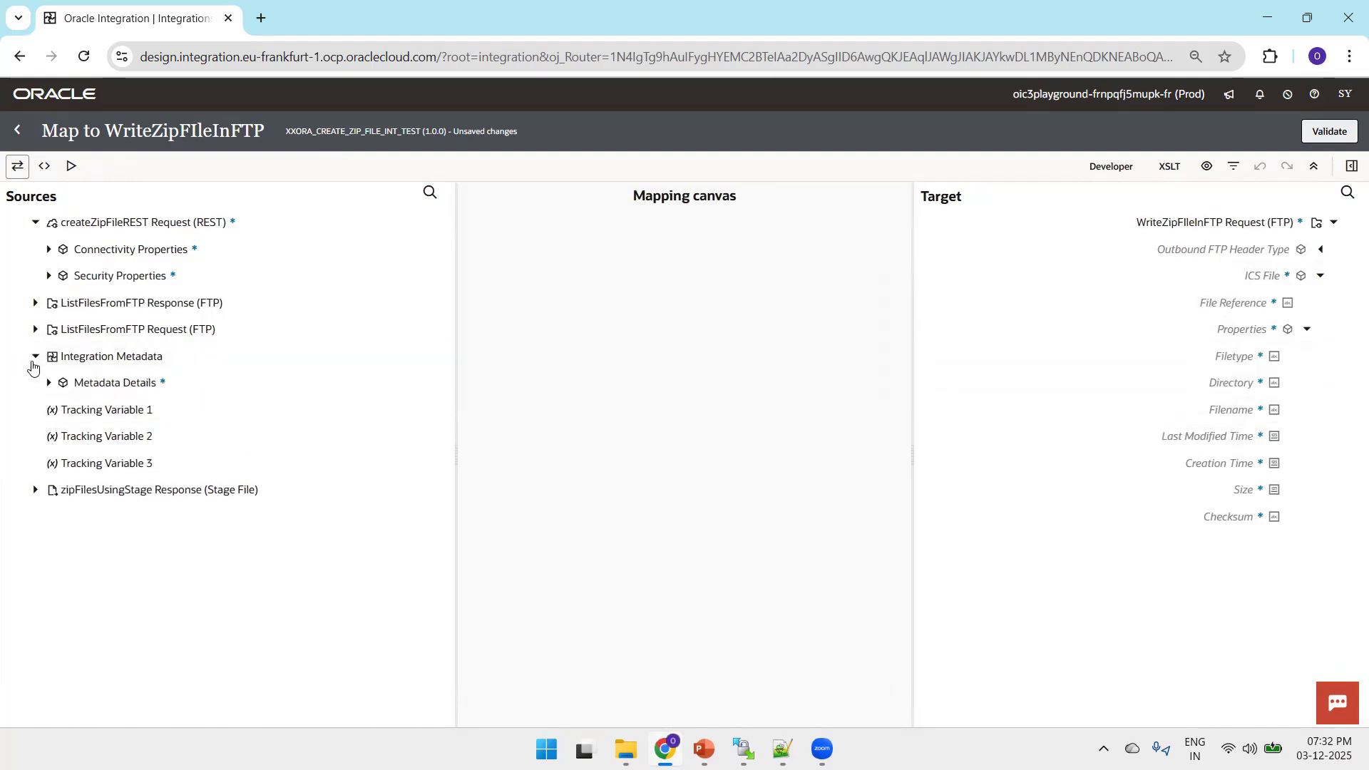
pyautogui.click(34, 361)
pyautogui.click(36, 472)
pyautogui.click(49, 491)
pyautogui.click(62, 518)
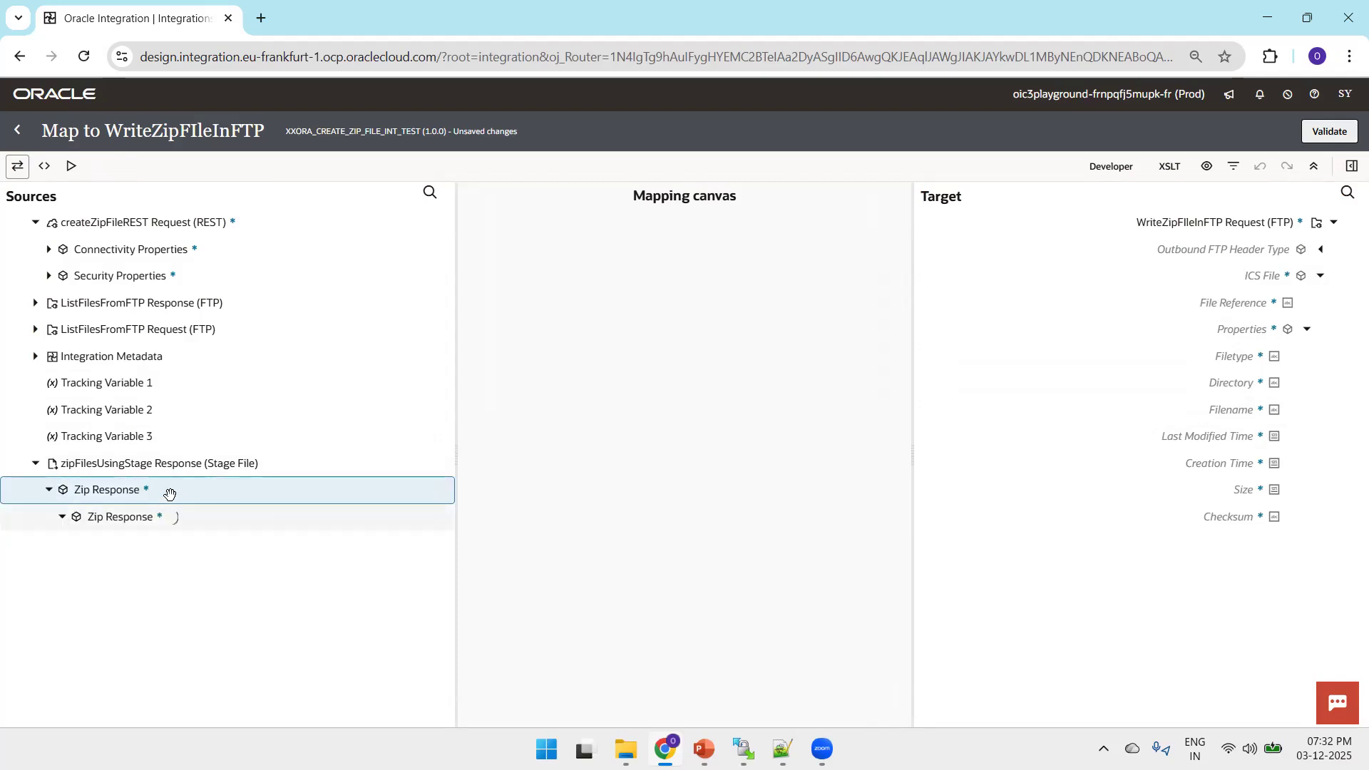
pyautogui.click(76, 546)
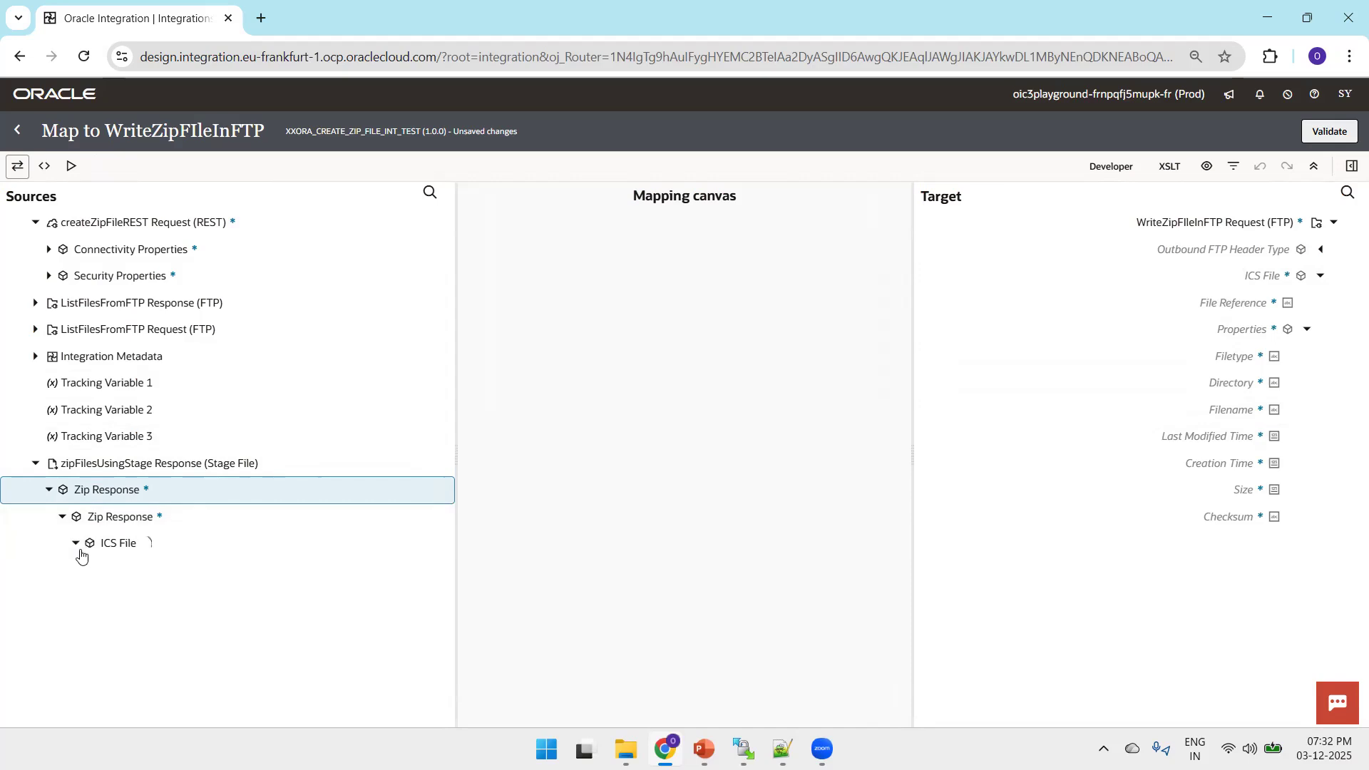
pyautogui.click(88, 599)
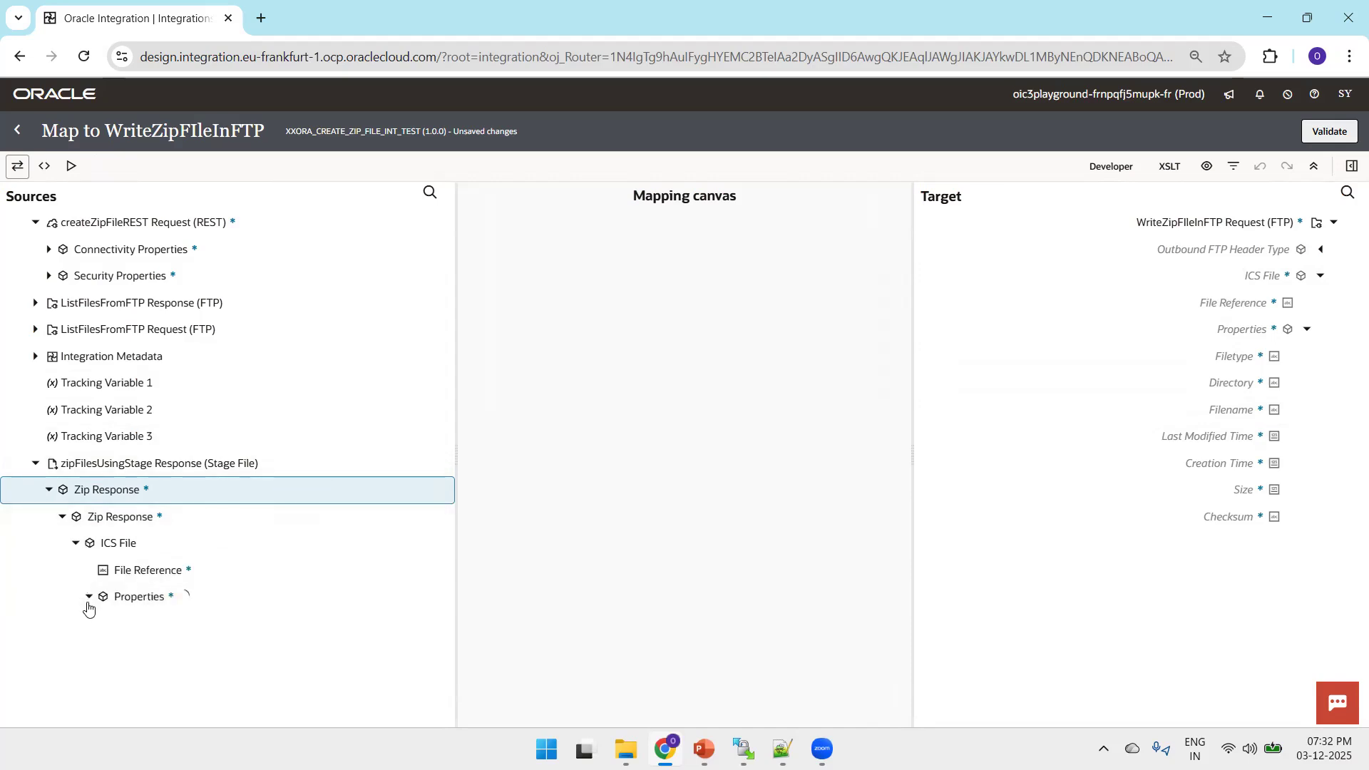
# Map File Reference, Filename and Directory from the zipFilesUsingStage response's ICS File to the matching fields of the target ICS File
pyautogui.scroll(-1, 439, 455)
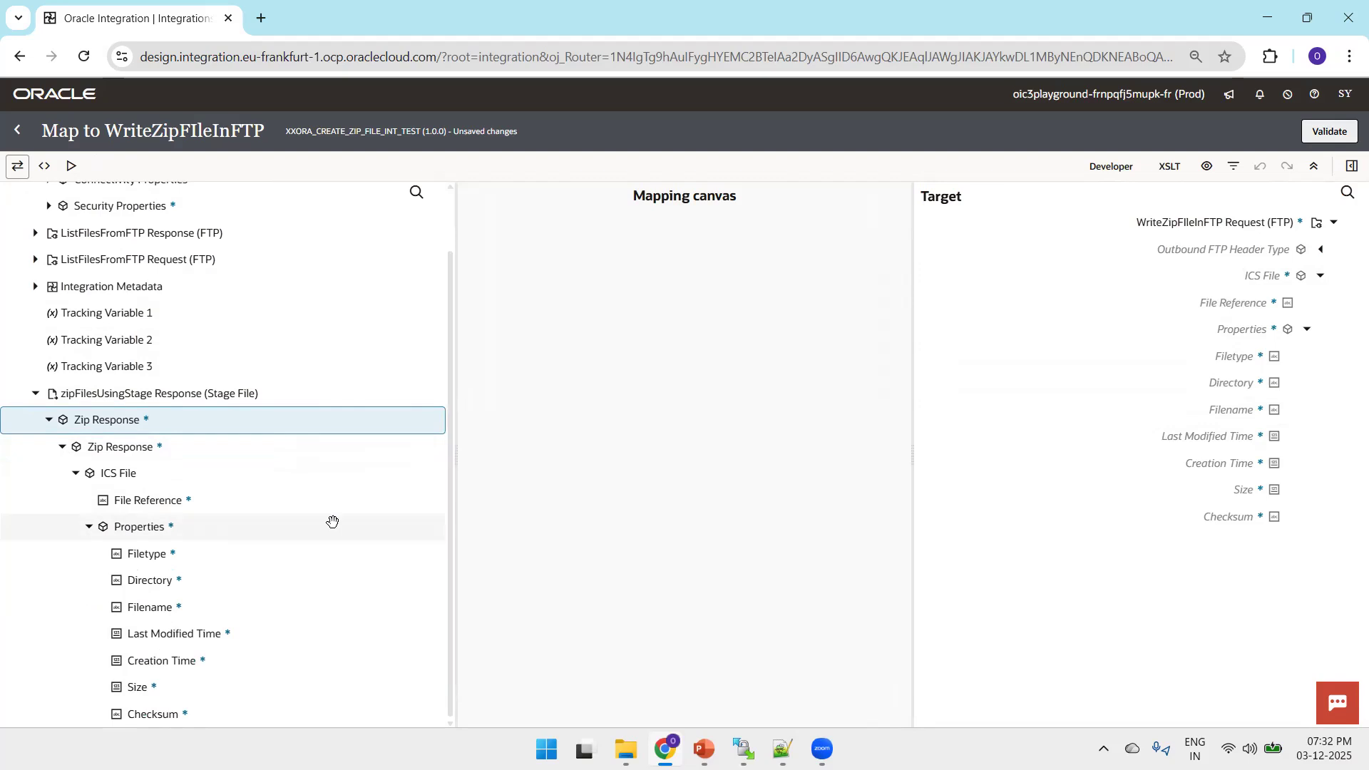
pyautogui.moveTo(203, 500); pyautogui.dragTo(1150, 309)
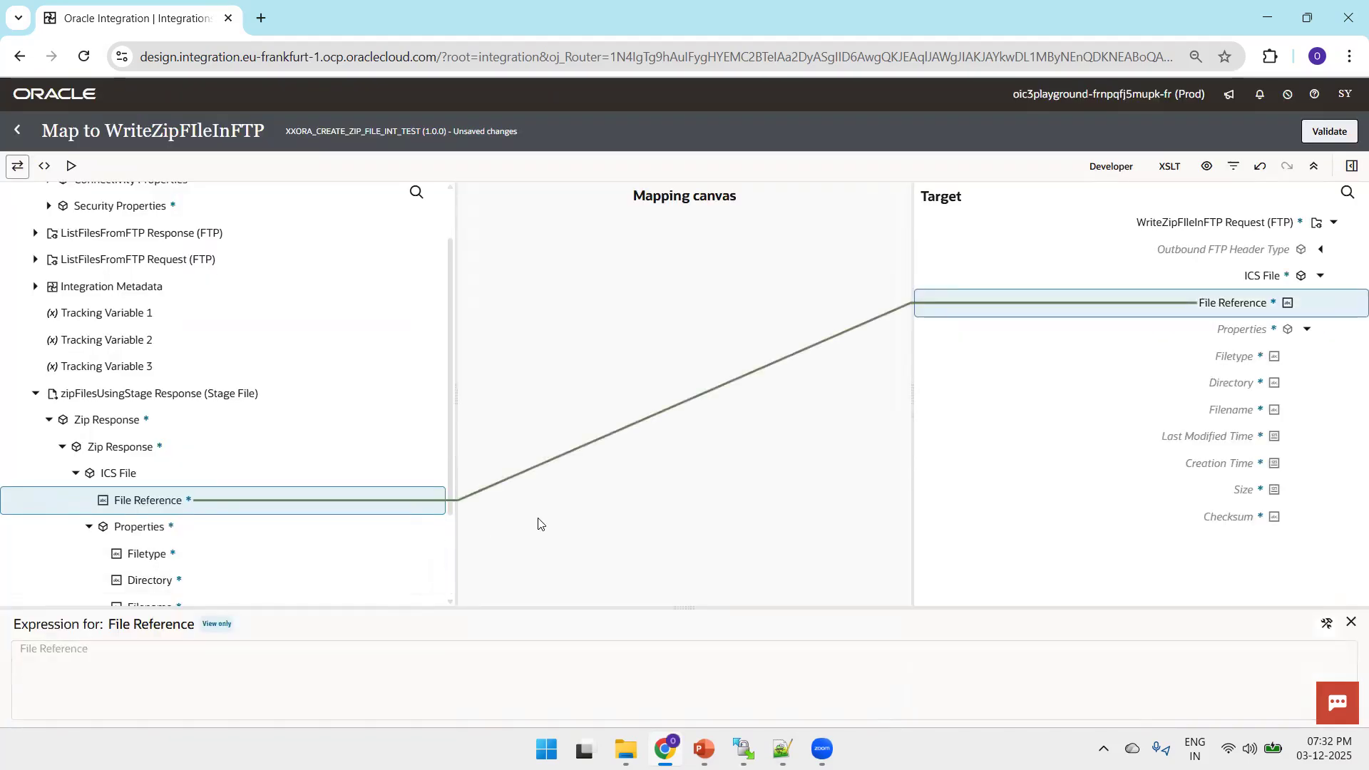
pyautogui.scroll(-2, 443, 535)
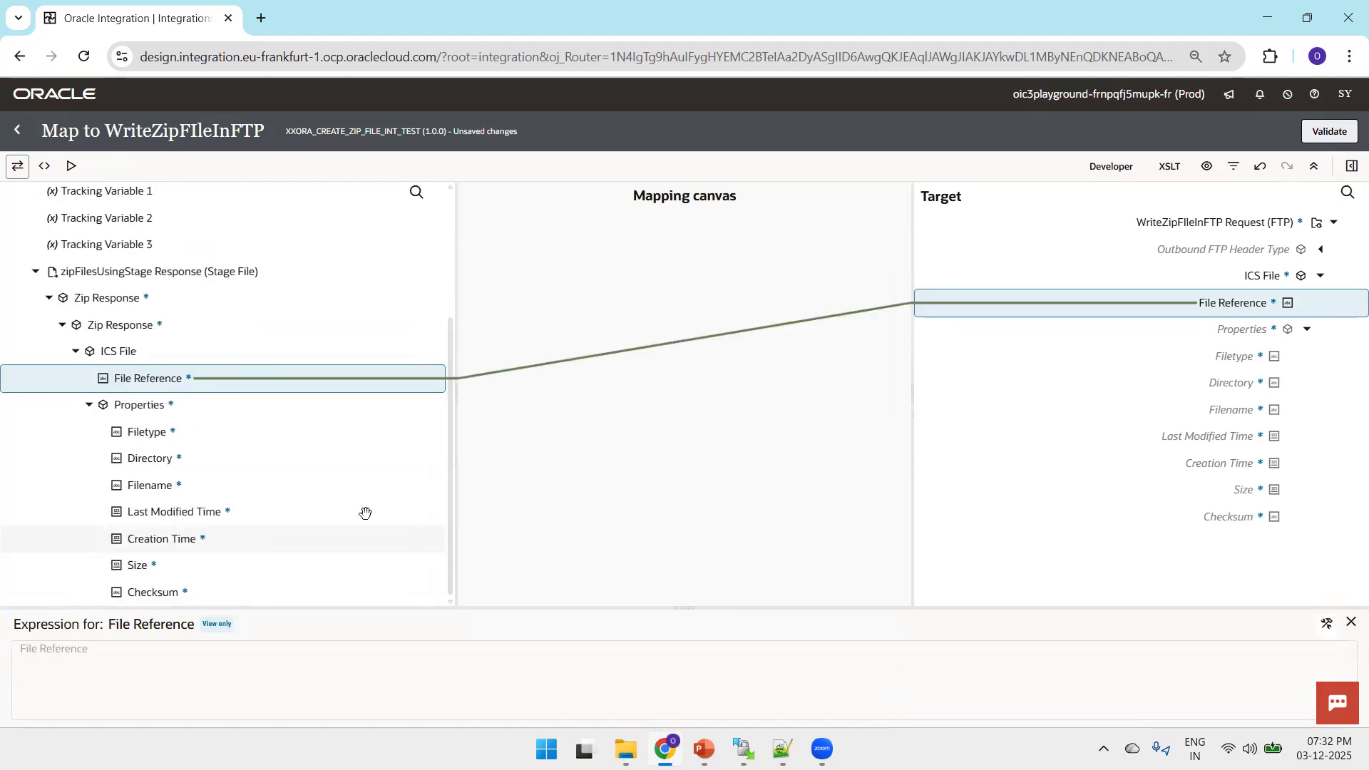
pyautogui.moveTo(189, 485); pyautogui.dragTo(1213, 409)
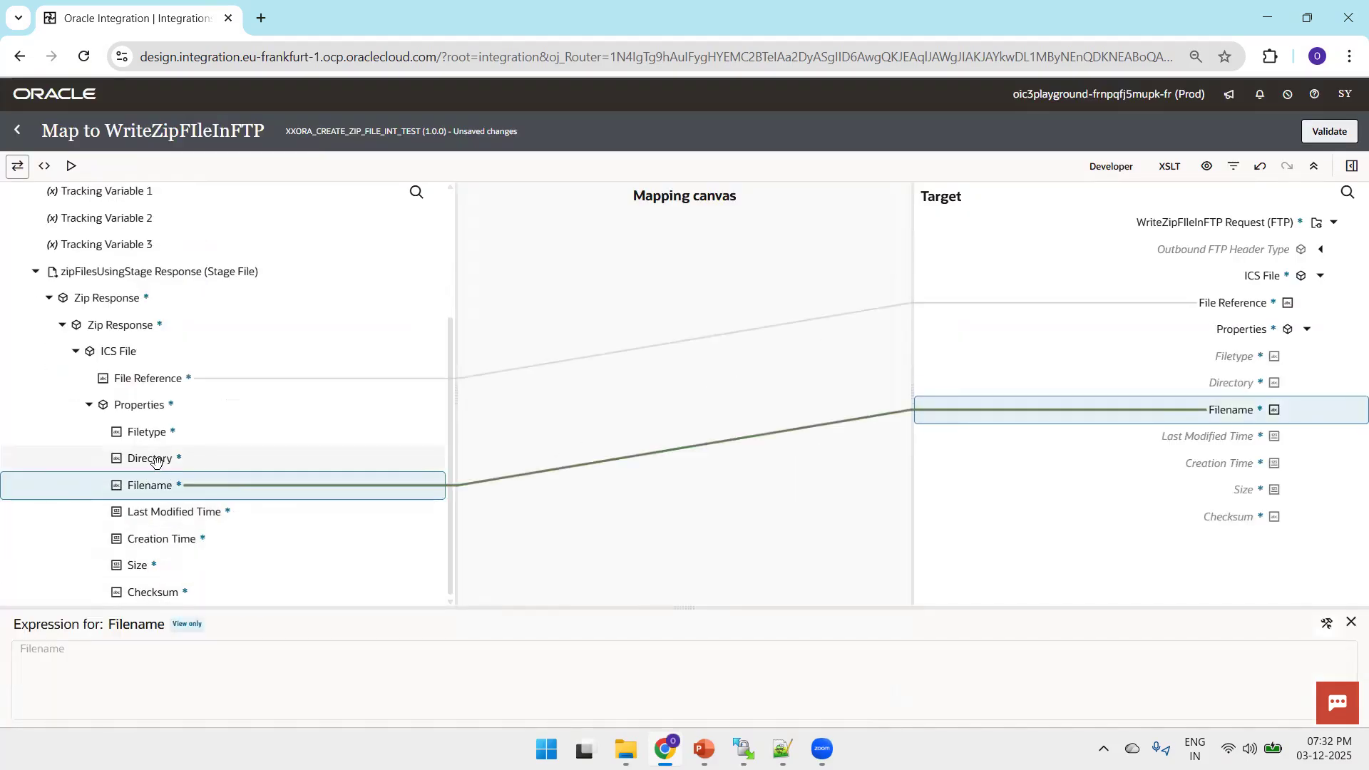
pyautogui.moveTo(618, 465); pyautogui.dragTo(1232, 383)
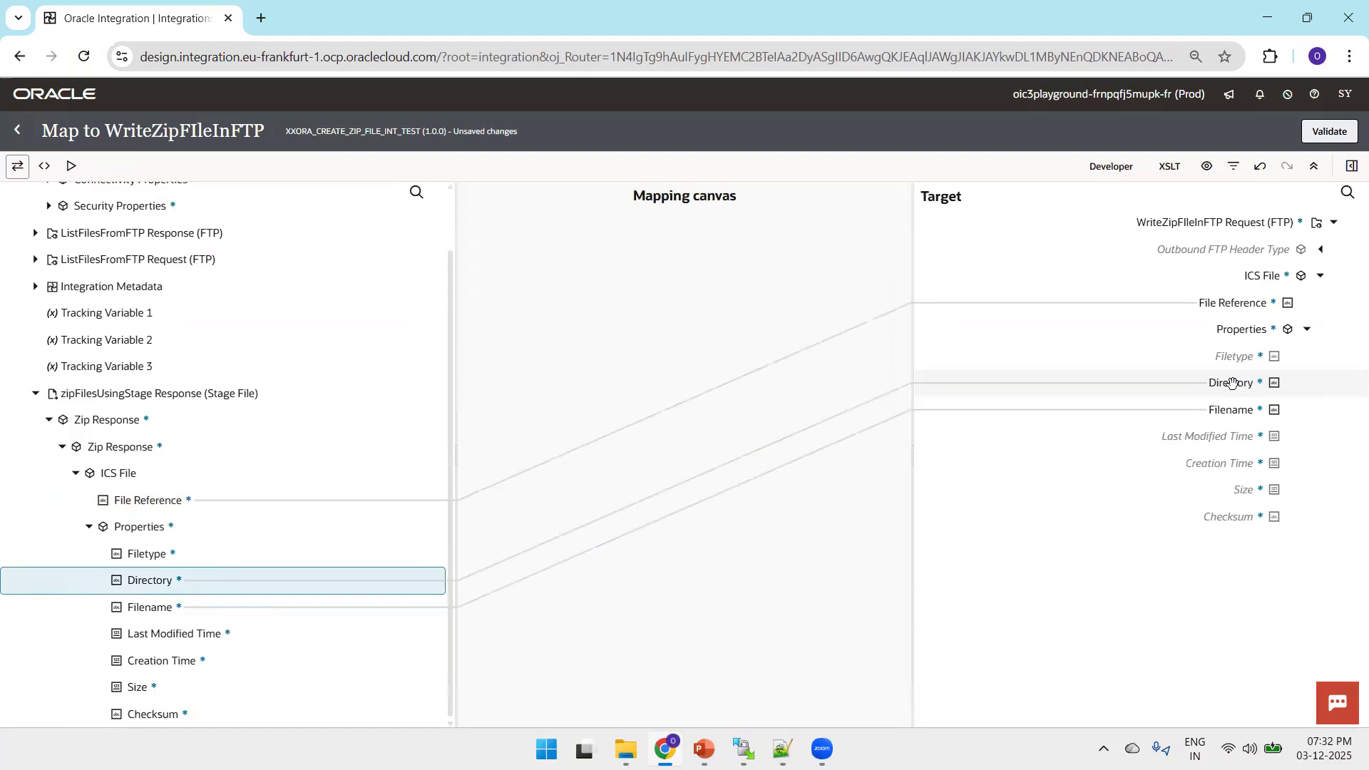
# Validate the WriteZipFIleInFTP map, return to the integration canvas and save the integration
pyautogui.click(1340, 137)
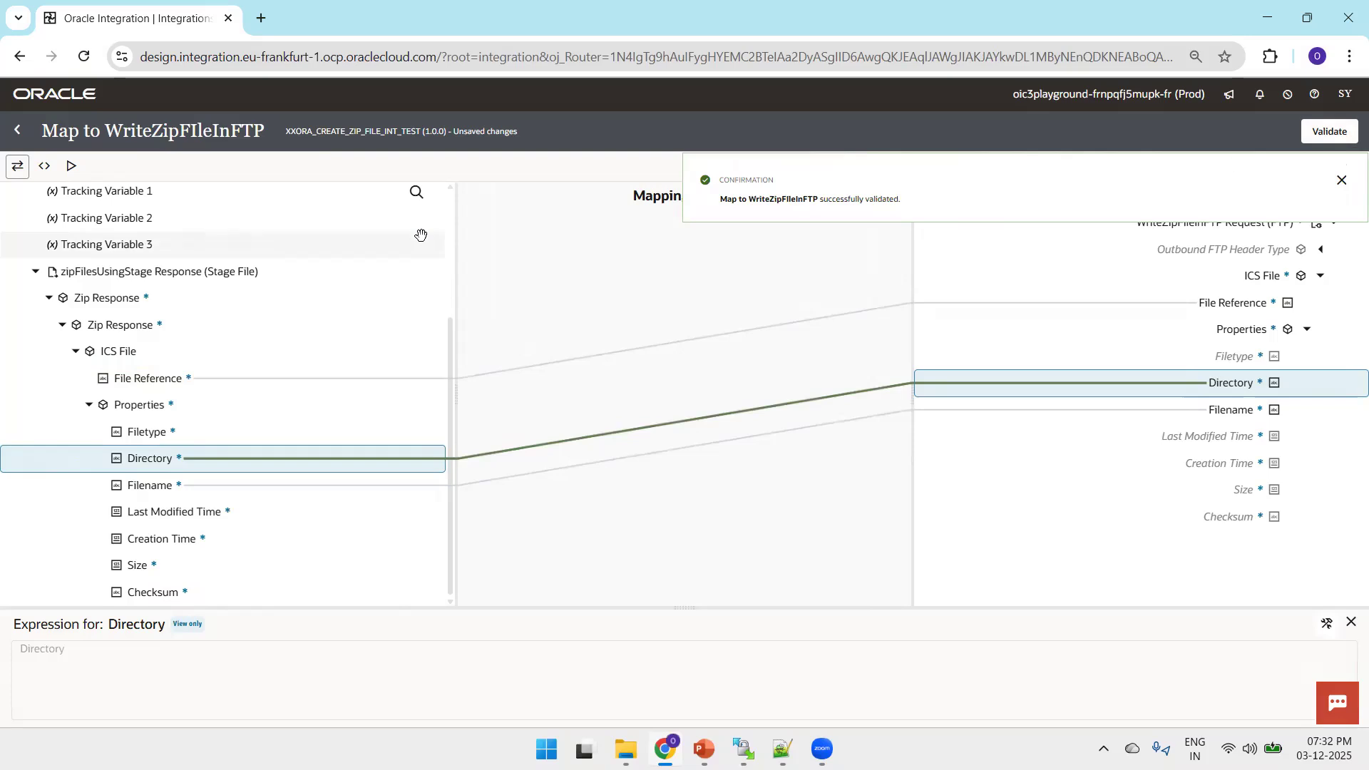
pyautogui.click(20, 130)
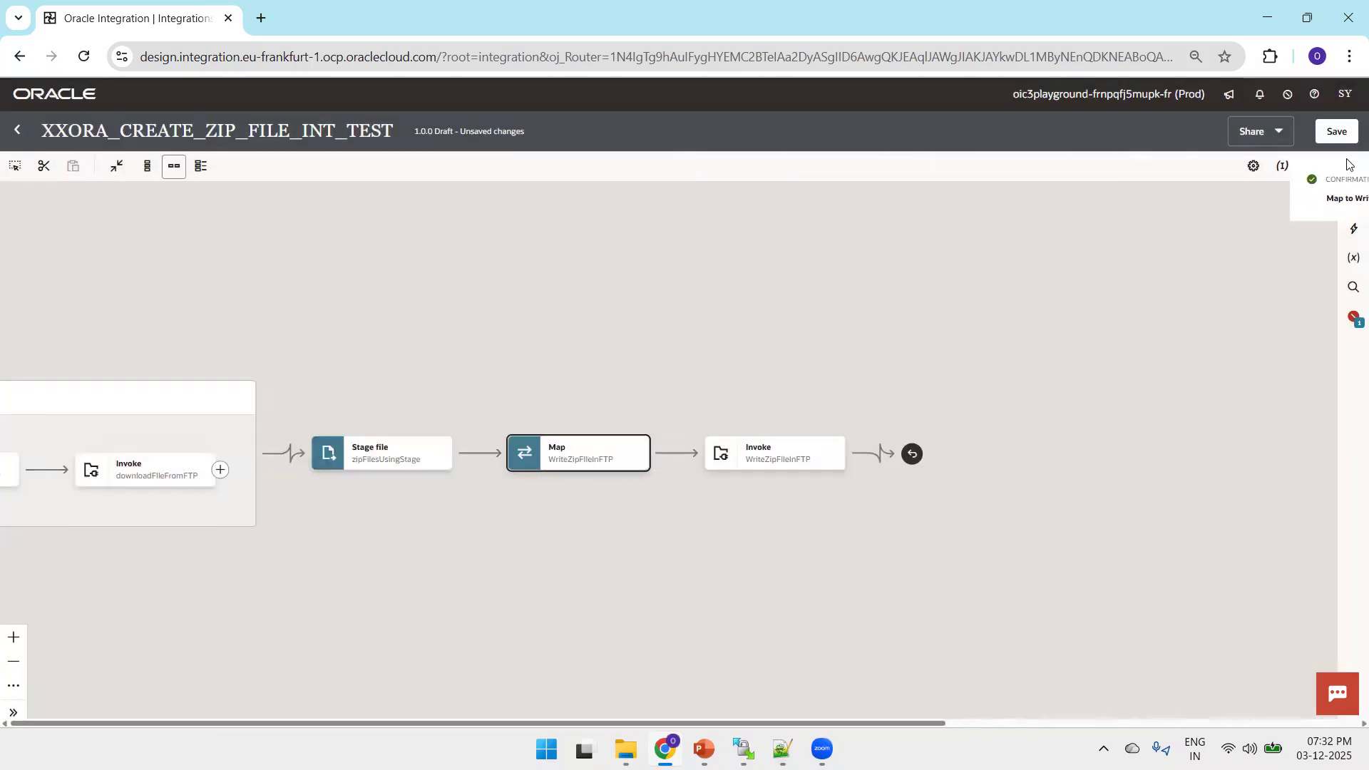
pyautogui.click(1333, 132)
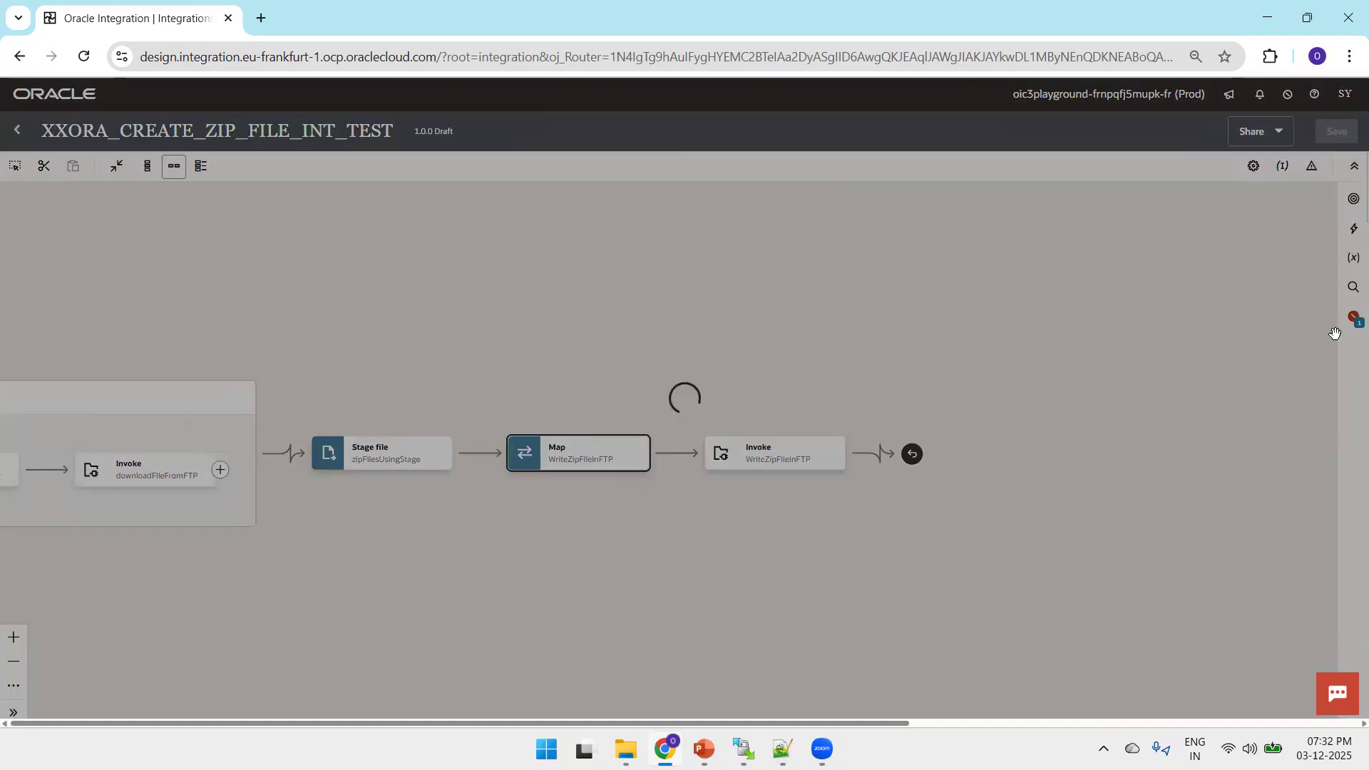
# Assign http.request.method as the primary business identifier to resolve the missing tracking identifier, and save the integration
pyautogui.click(1354, 317)
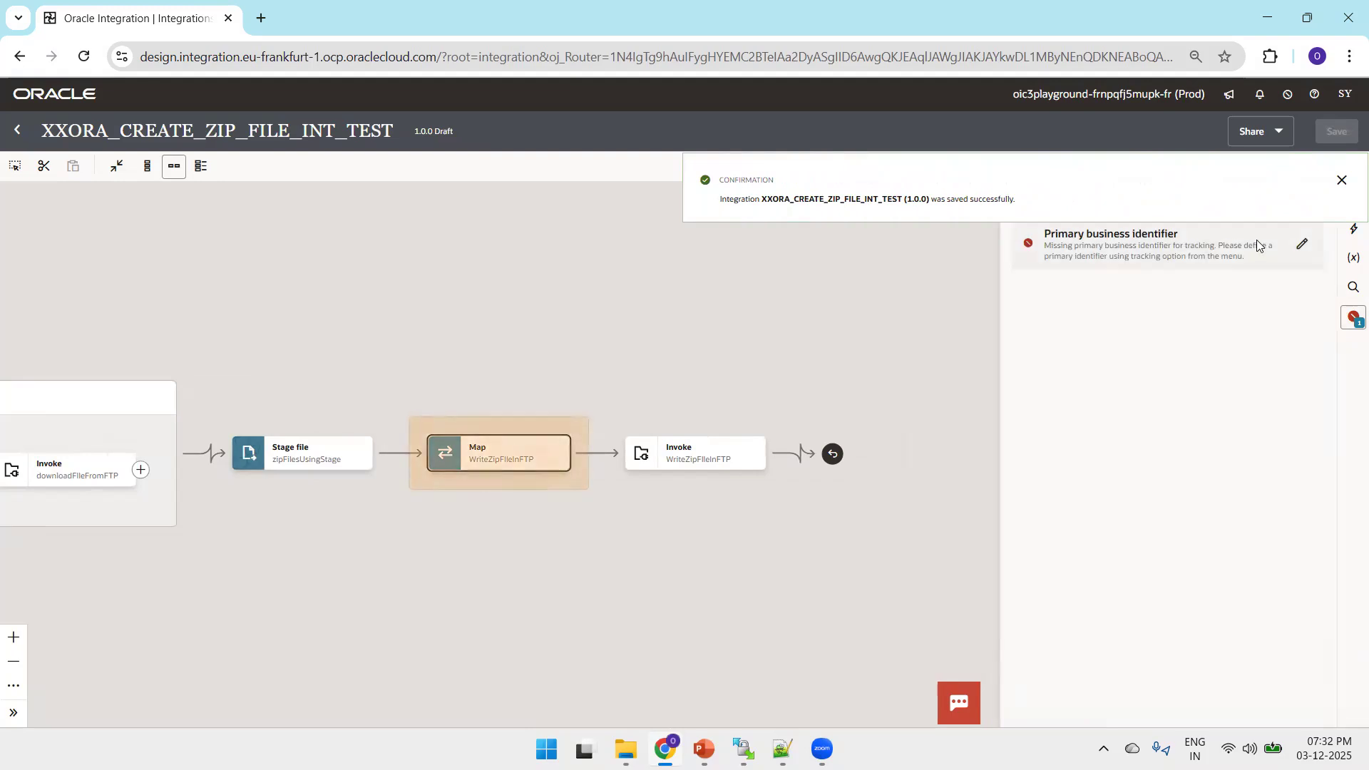
pyautogui.click(1301, 248)
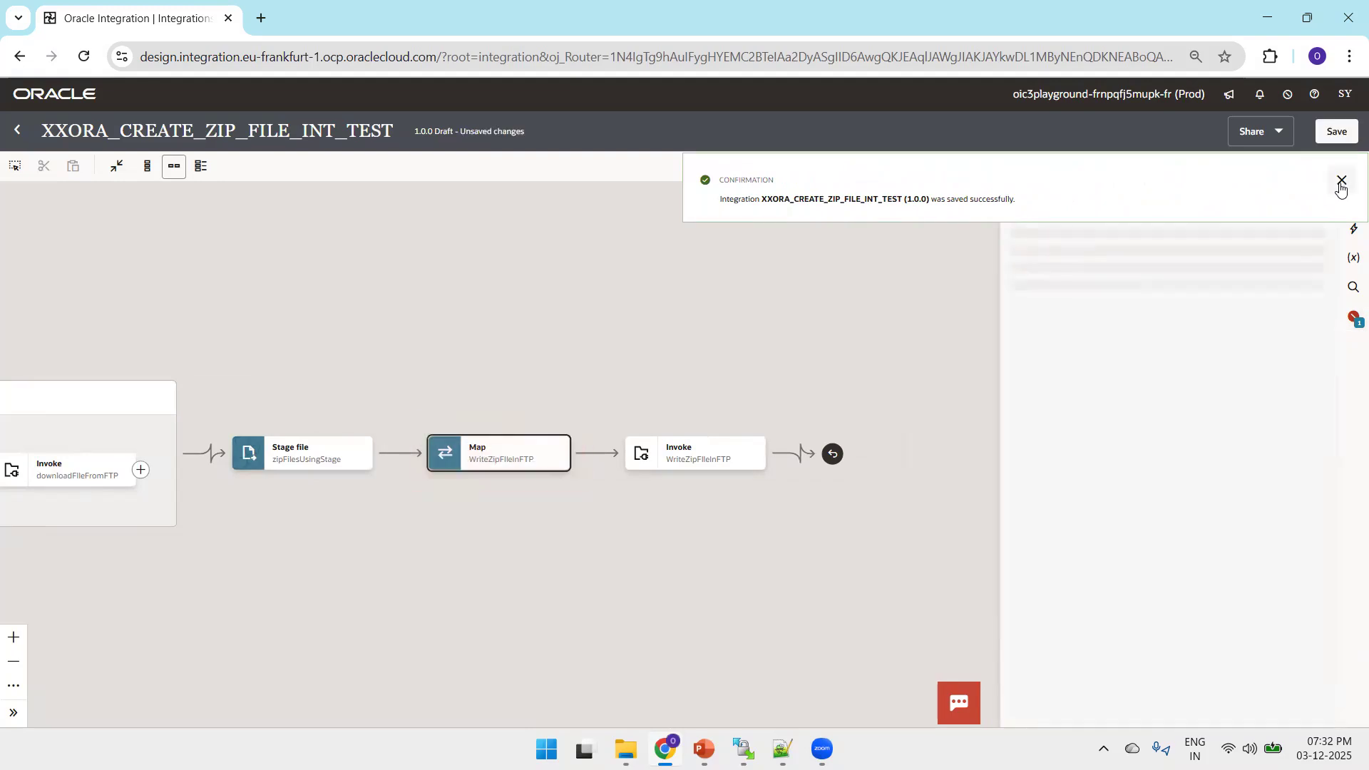
pyautogui.click(773, 295)
pyautogui.click(785, 320)
pyautogui.moveTo(868, 346); pyautogui.dragTo(1109, 381)
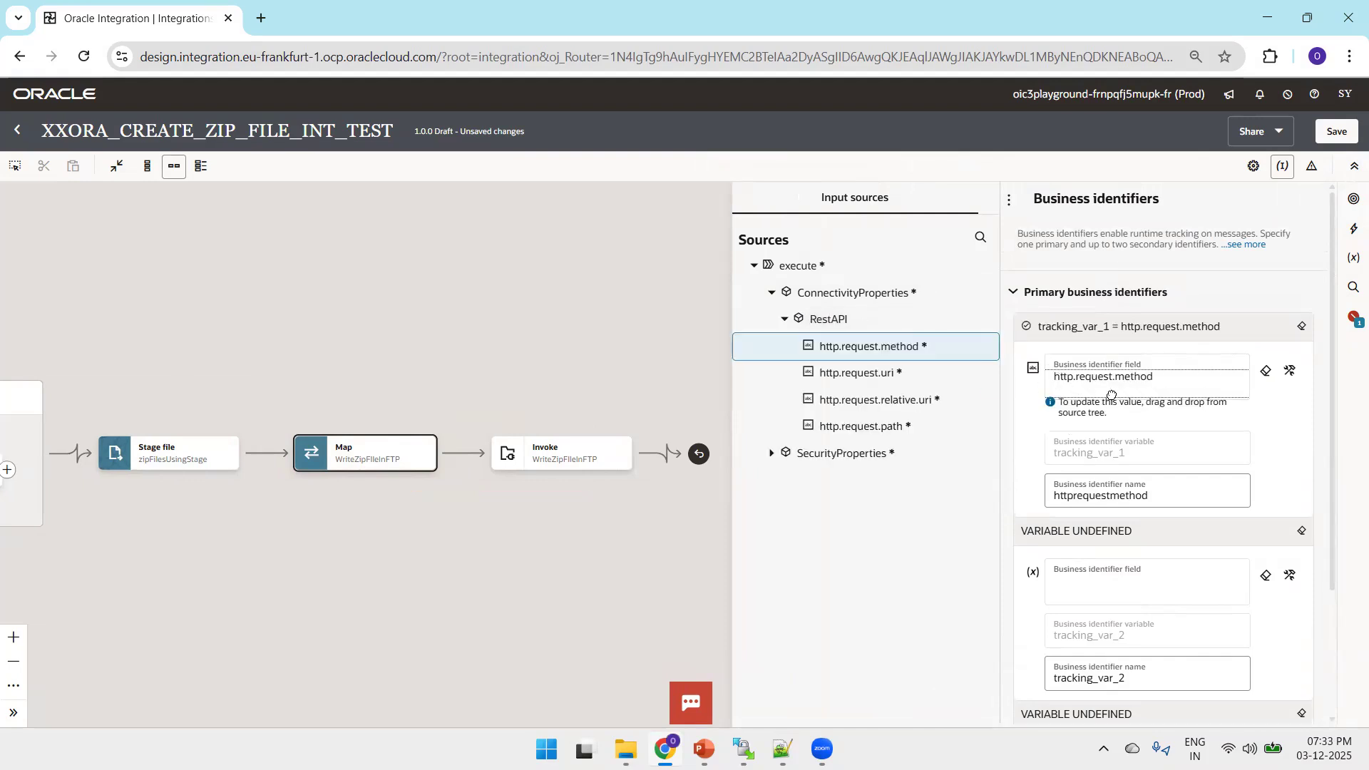
pyautogui.click(1336, 131)
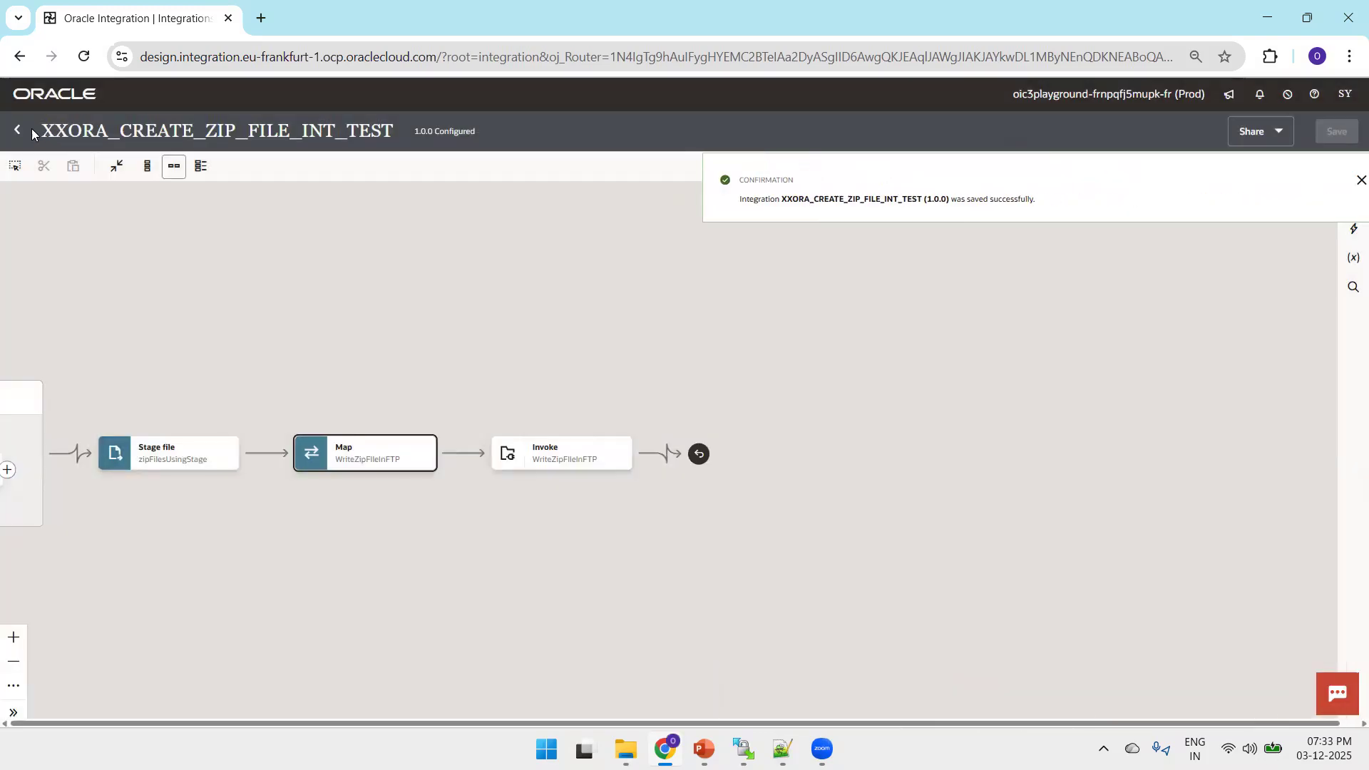
# Return to the integrations list and activate XXORA_CREATE_ZIP_FILE_INT_TEST with the Production tracing level
pyautogui.click(17, 131)
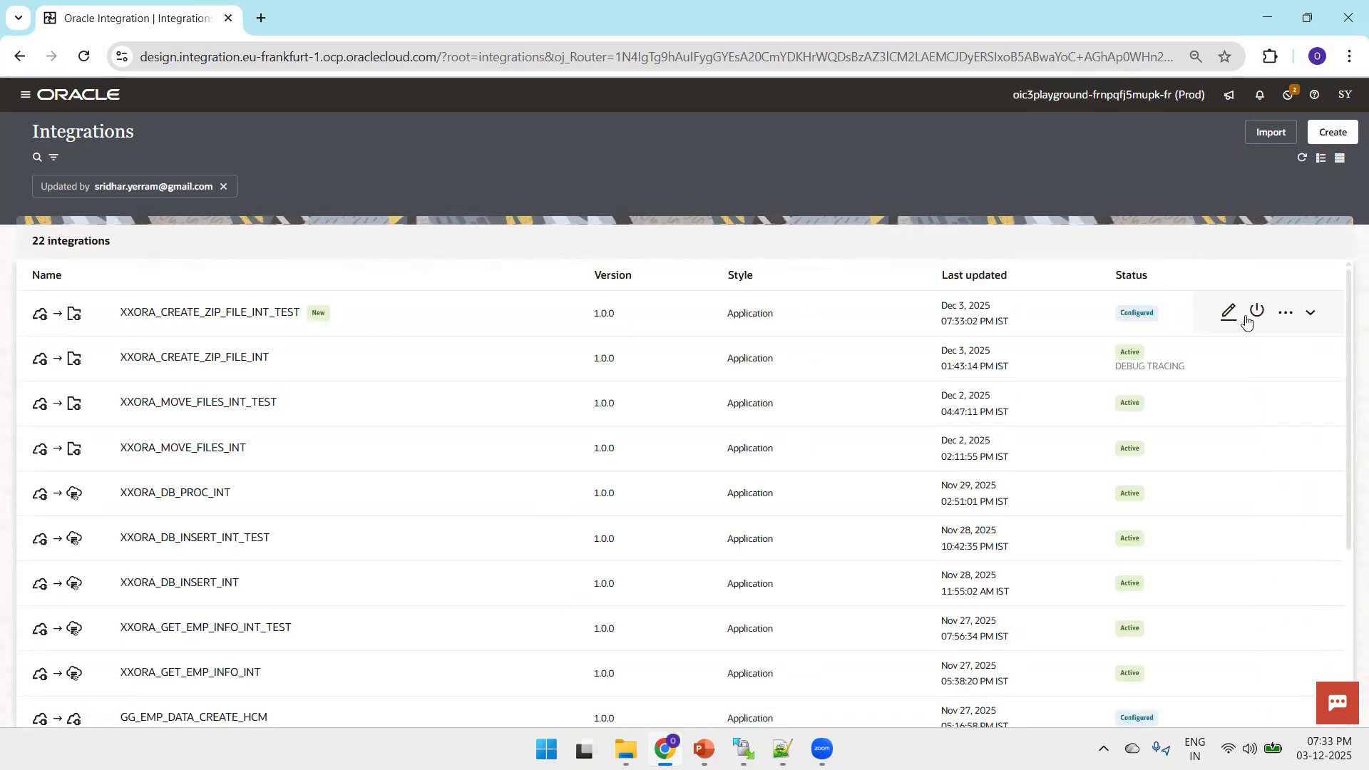
pyautogui.click(1257, 312)
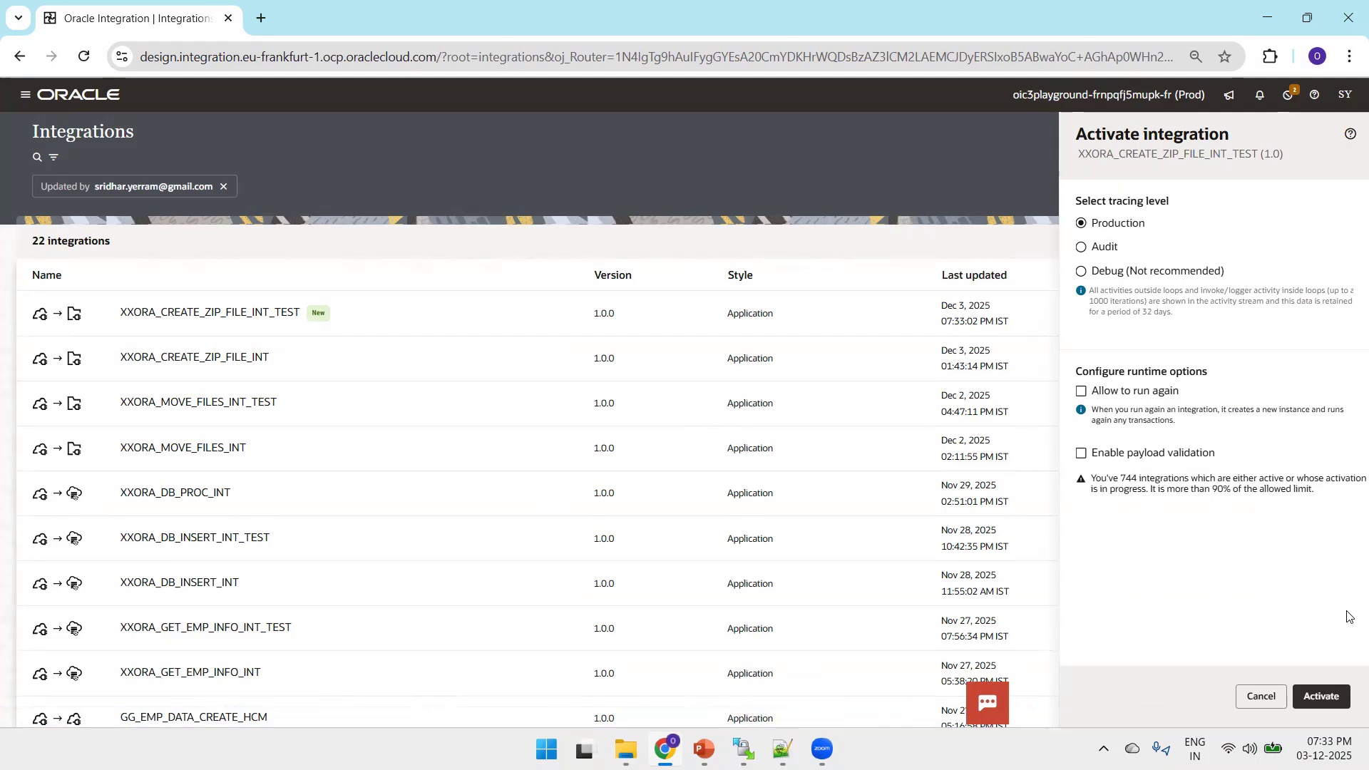
pyautogui.click(1321, 696)
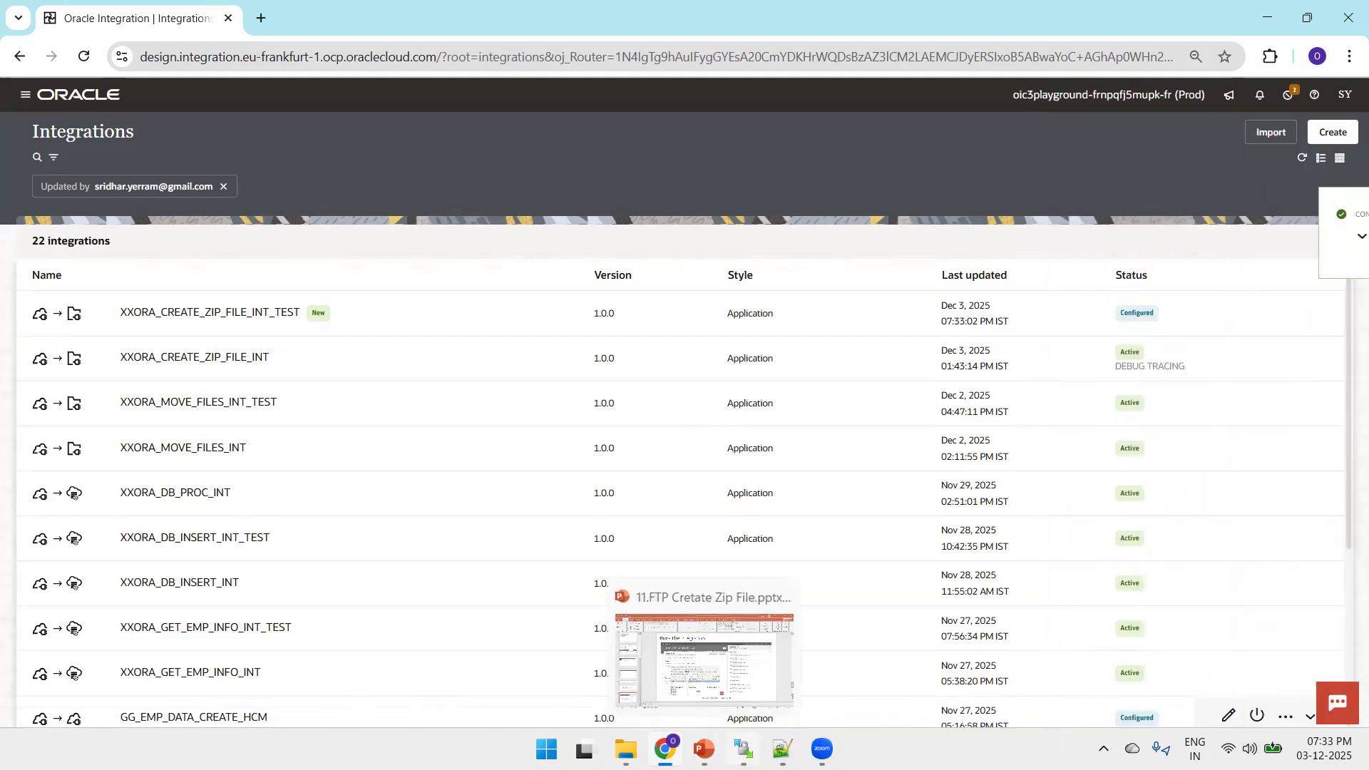
# Check the /2025/outbound/emp folder in WinSCP, and return to the integrations list in Chrome to check the activation status
pyautogui.click(744, 748)
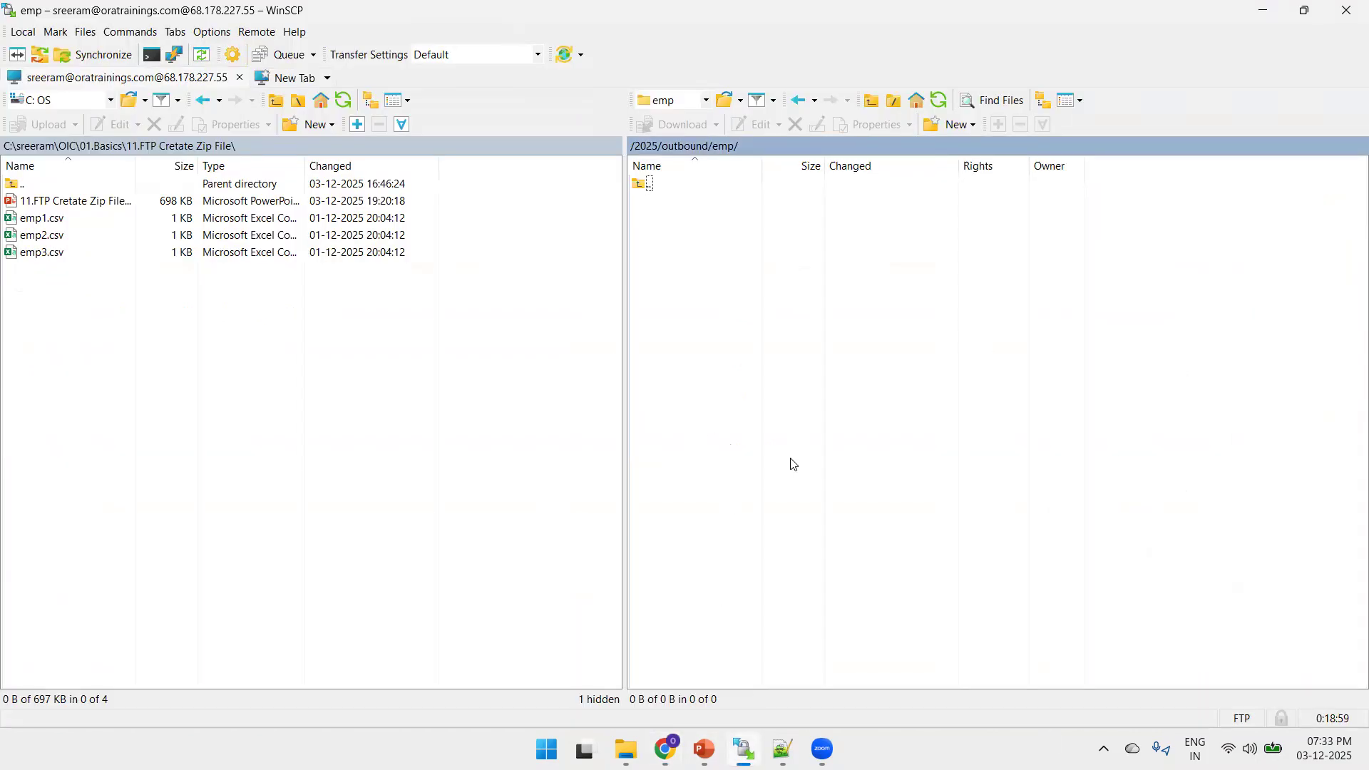
pyautogui.hotkey('alt', 'Tab')
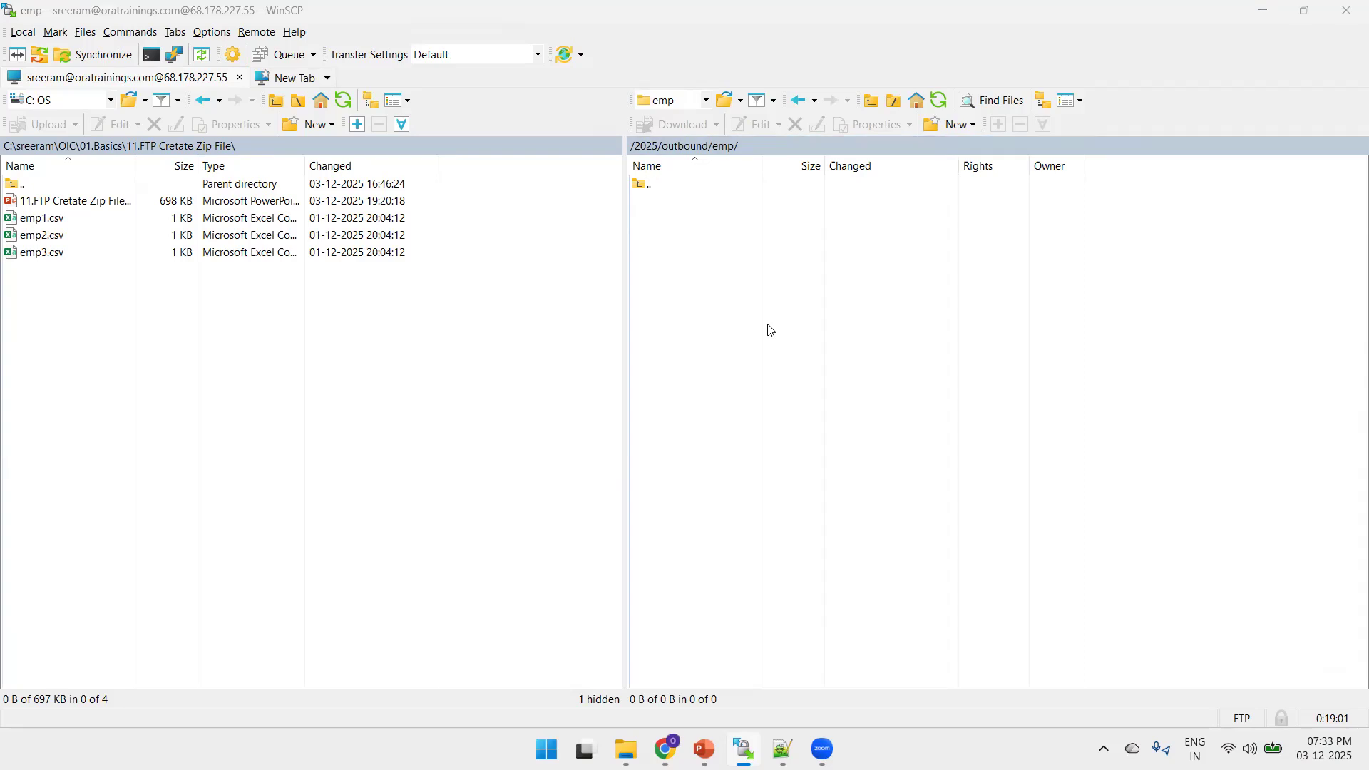
pyautogui.click(1340, 215)
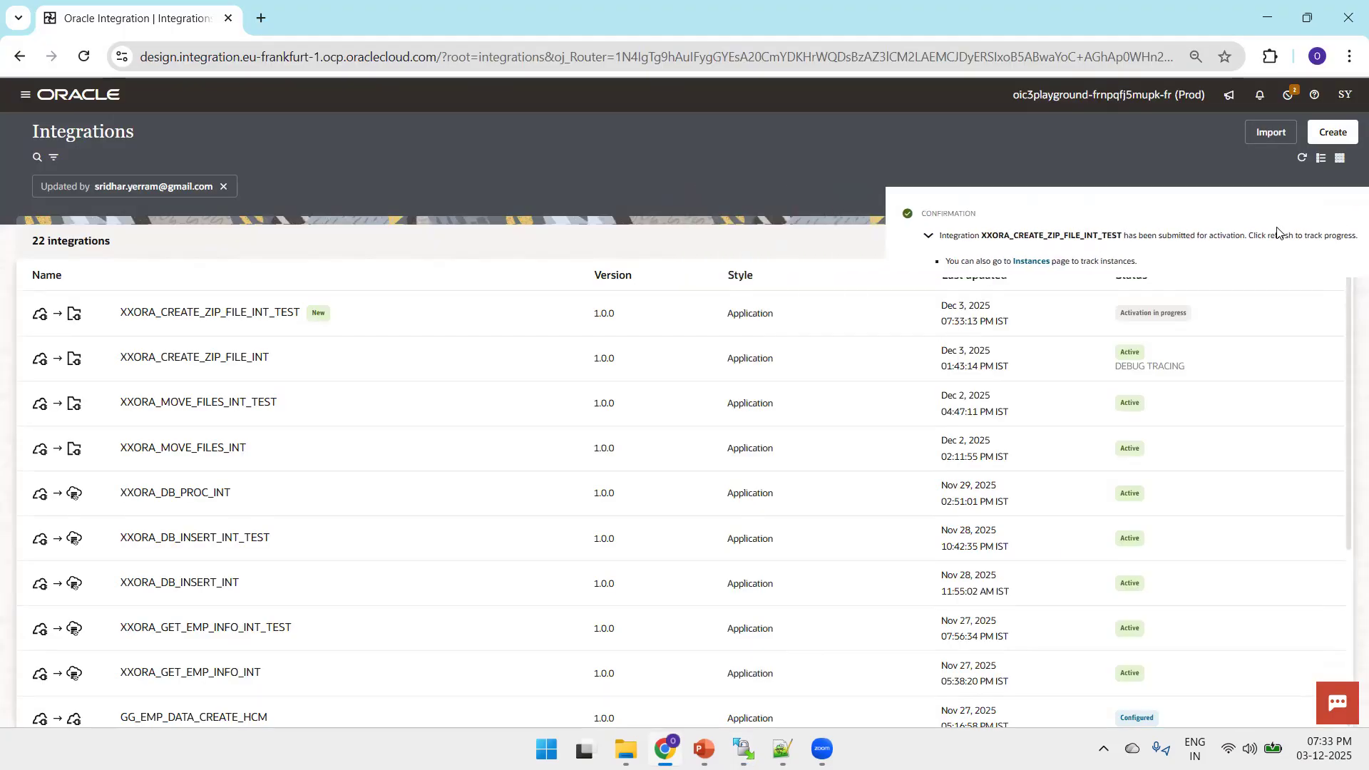
pyautogui.click(1255, 310)
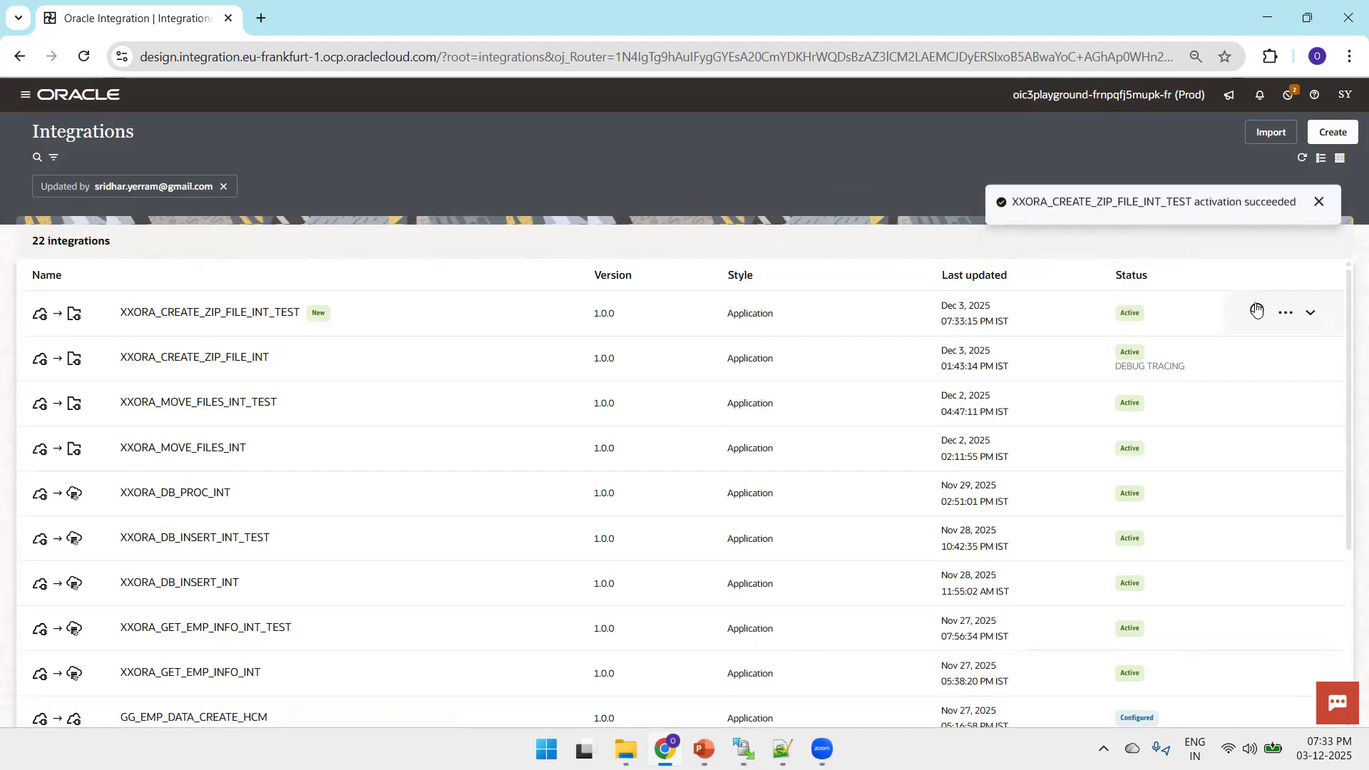
# Run the XXORA_CREATE_ZIP_FILE_INT_TEST integration from its Configure and run page
pyautogui.click(1286, 312)
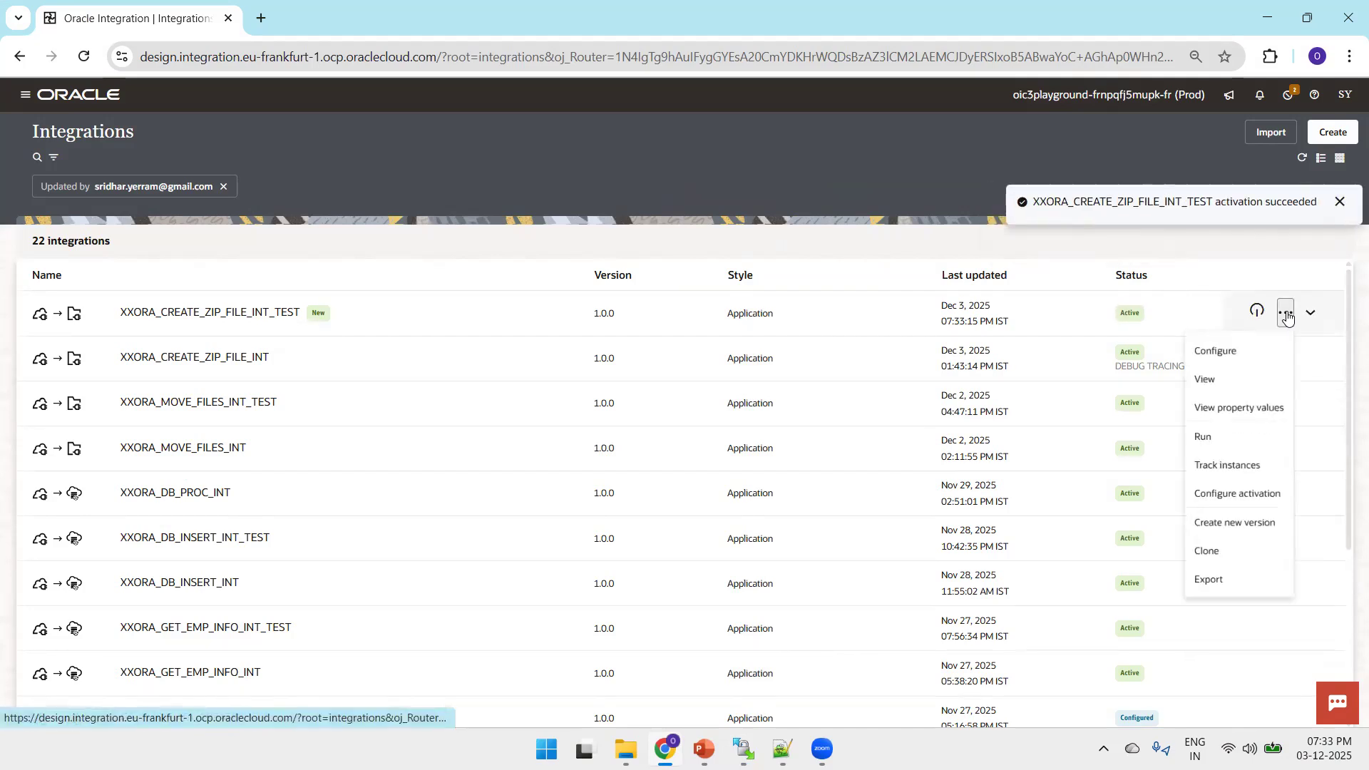
pyautogui.click(1205, 451)
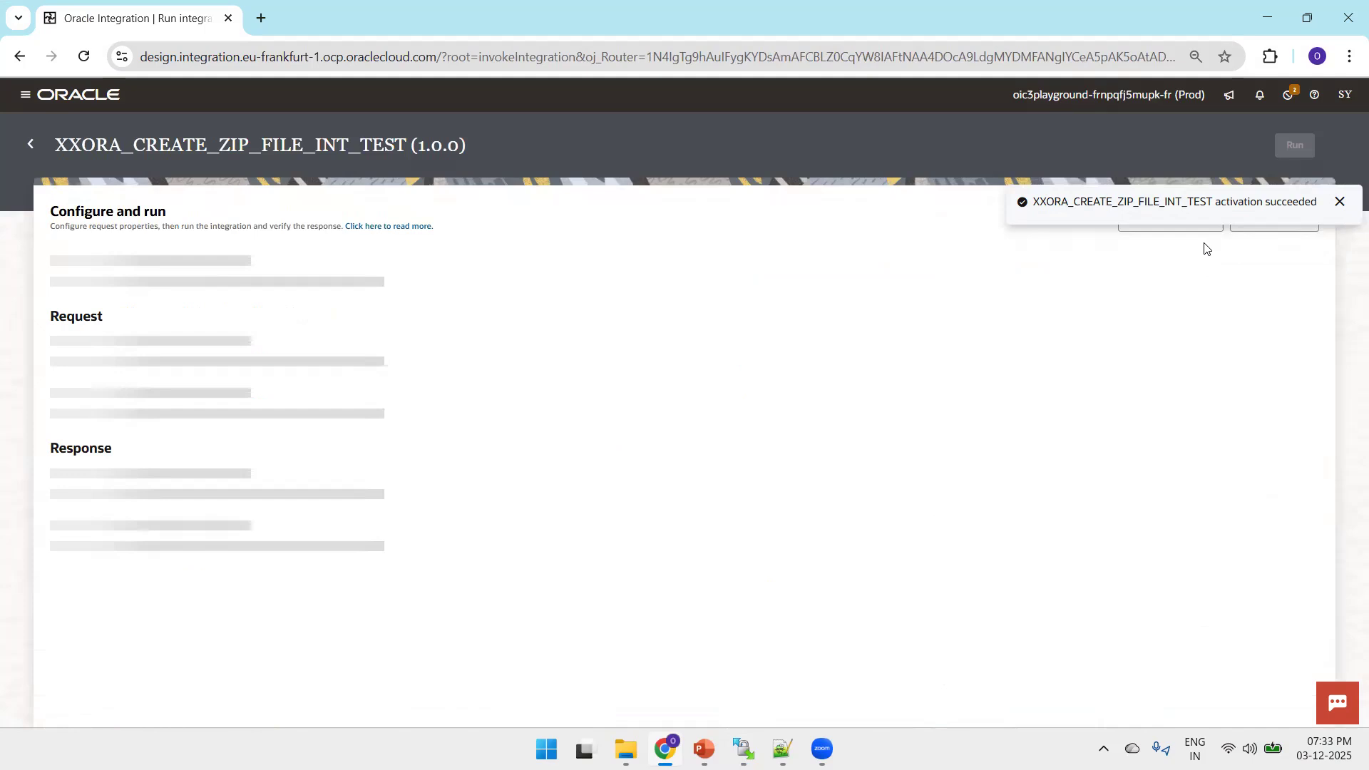
pyautogui.click(1341, 201)
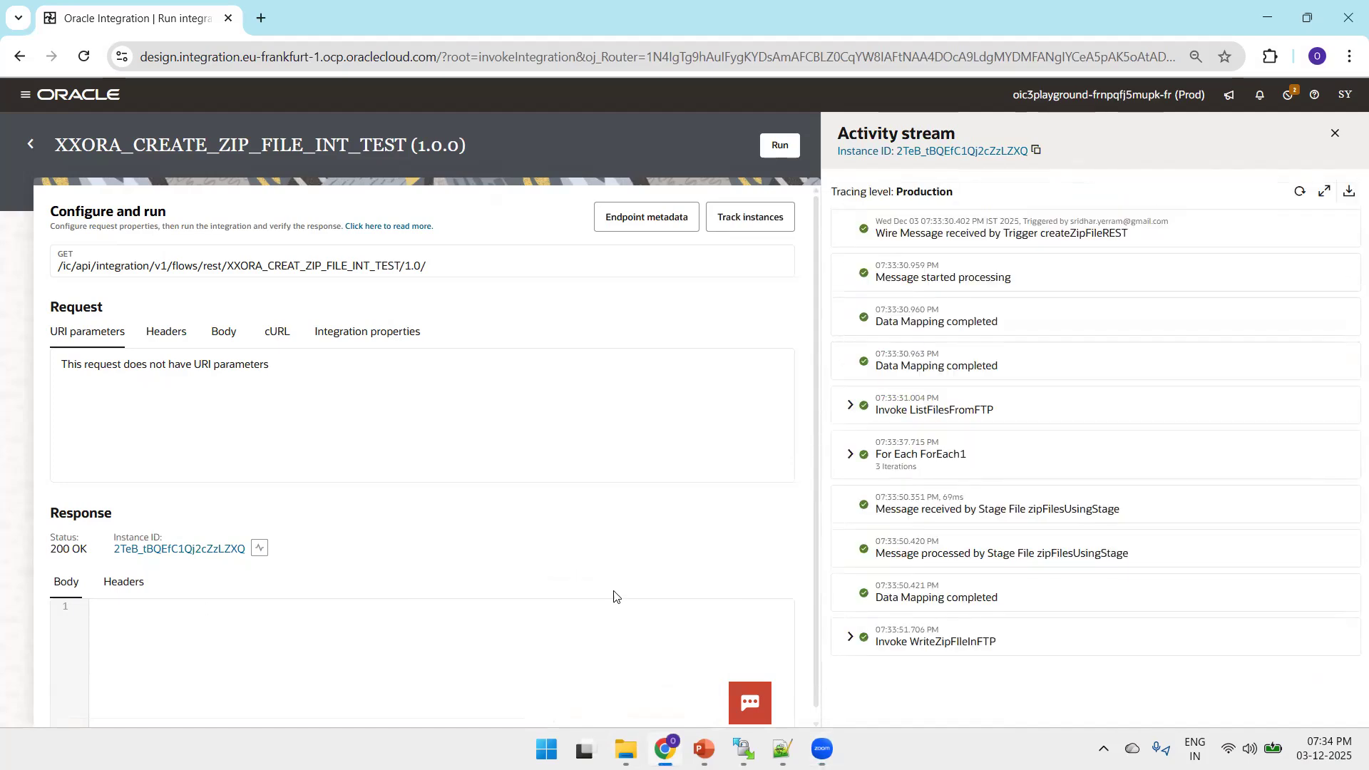
# Switch to WinSCP, refresh /2025/outbound/emp and download empfile.zip into the local 11.FTP Cretate Zip File folder
pyautogui.click(743, 749)
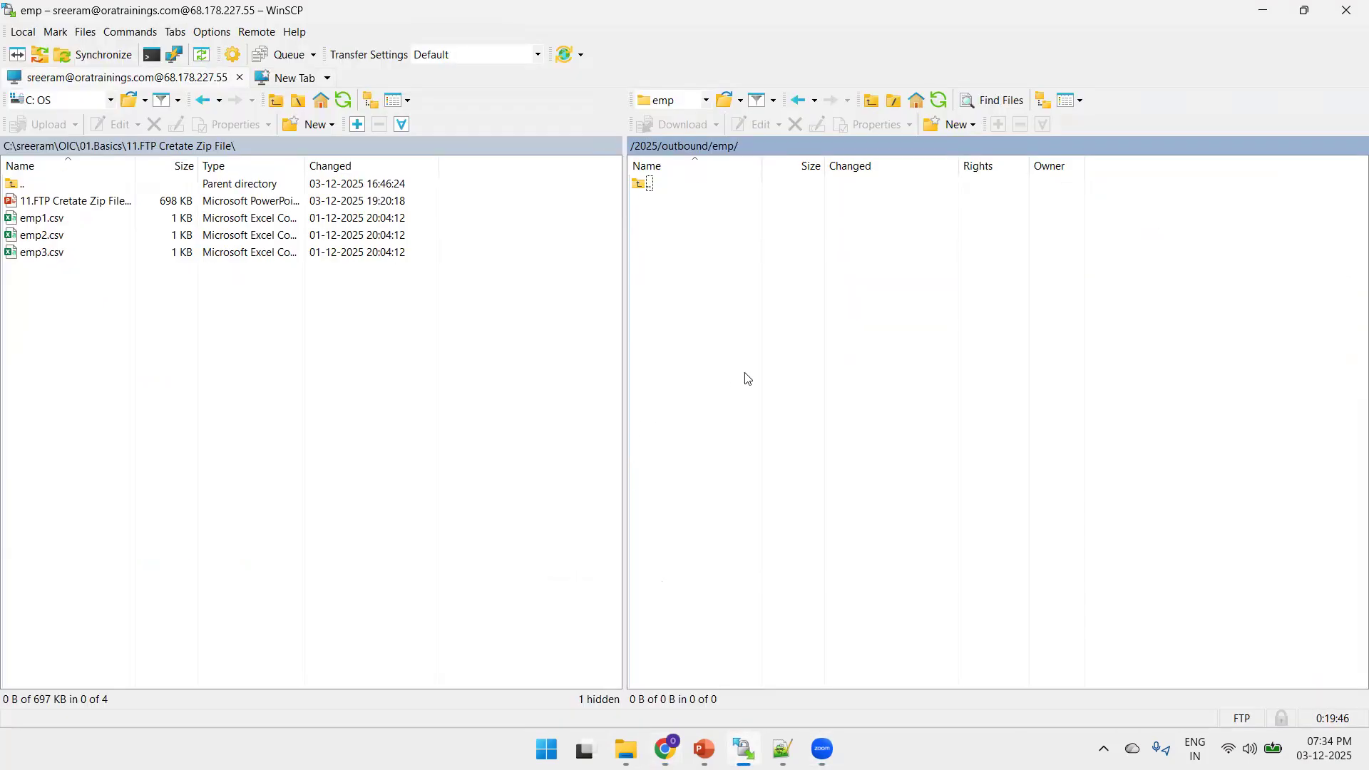
pyautogui.hotkey('ctrl', 'r')
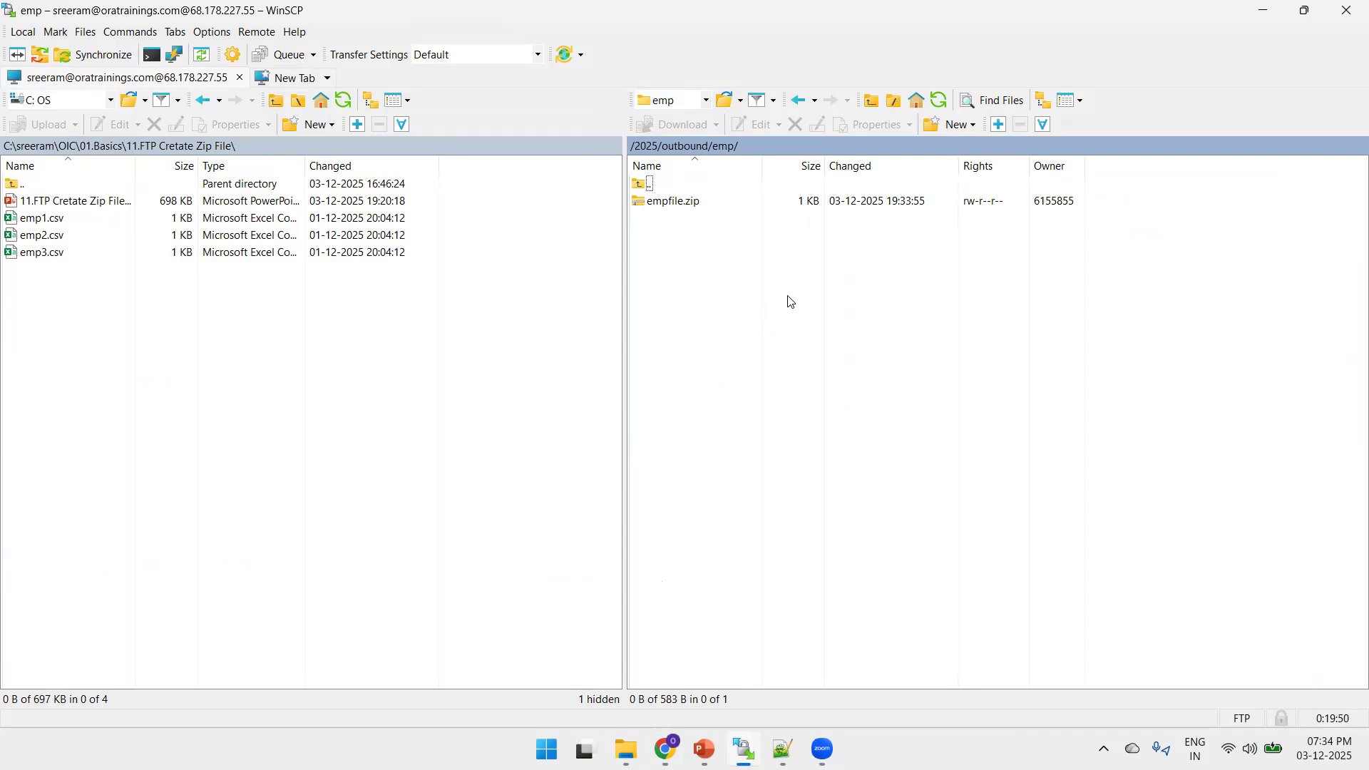
pyautogui.moveTo(703, 201); pyautogui.dragTo(422, 258)
pyautogui.moveTo(289, 324); pyautogui.dragTo(175, 335)
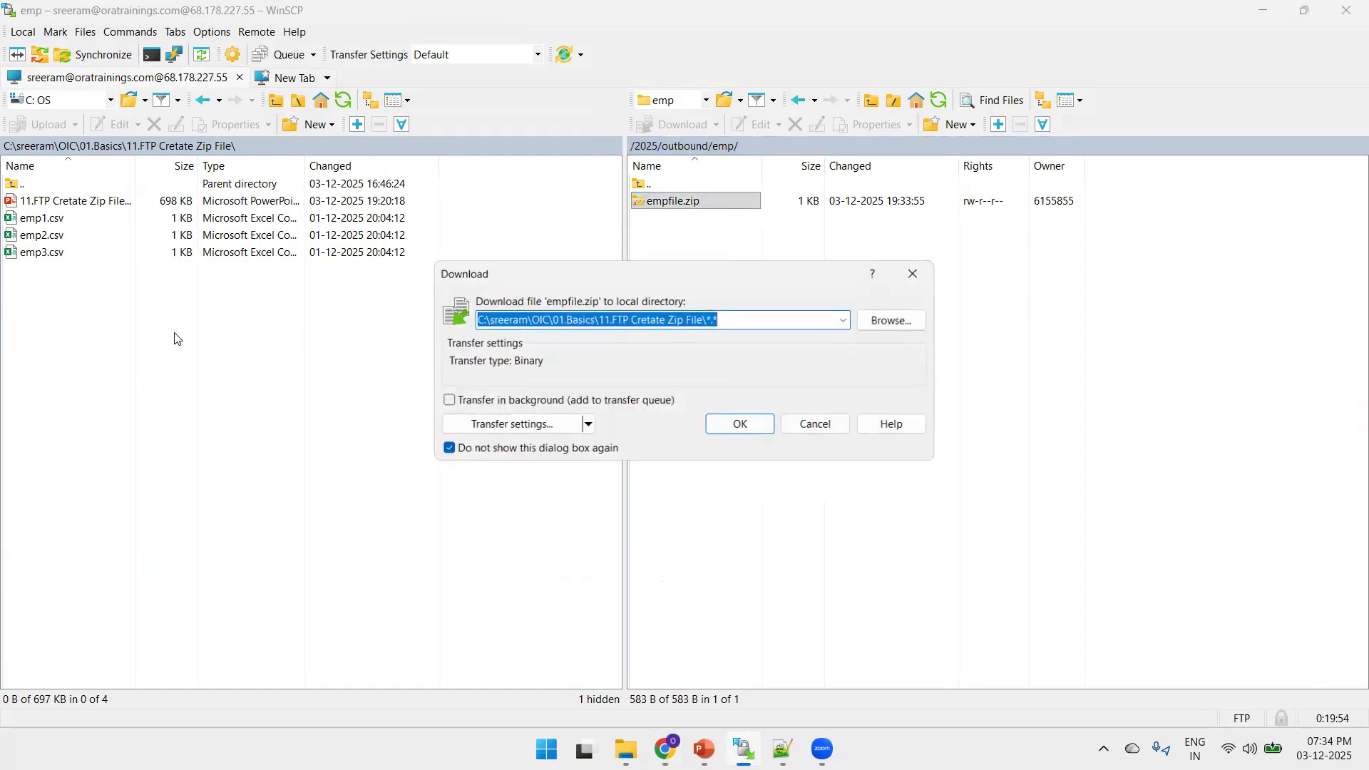
pyautogui.click(724, 426)
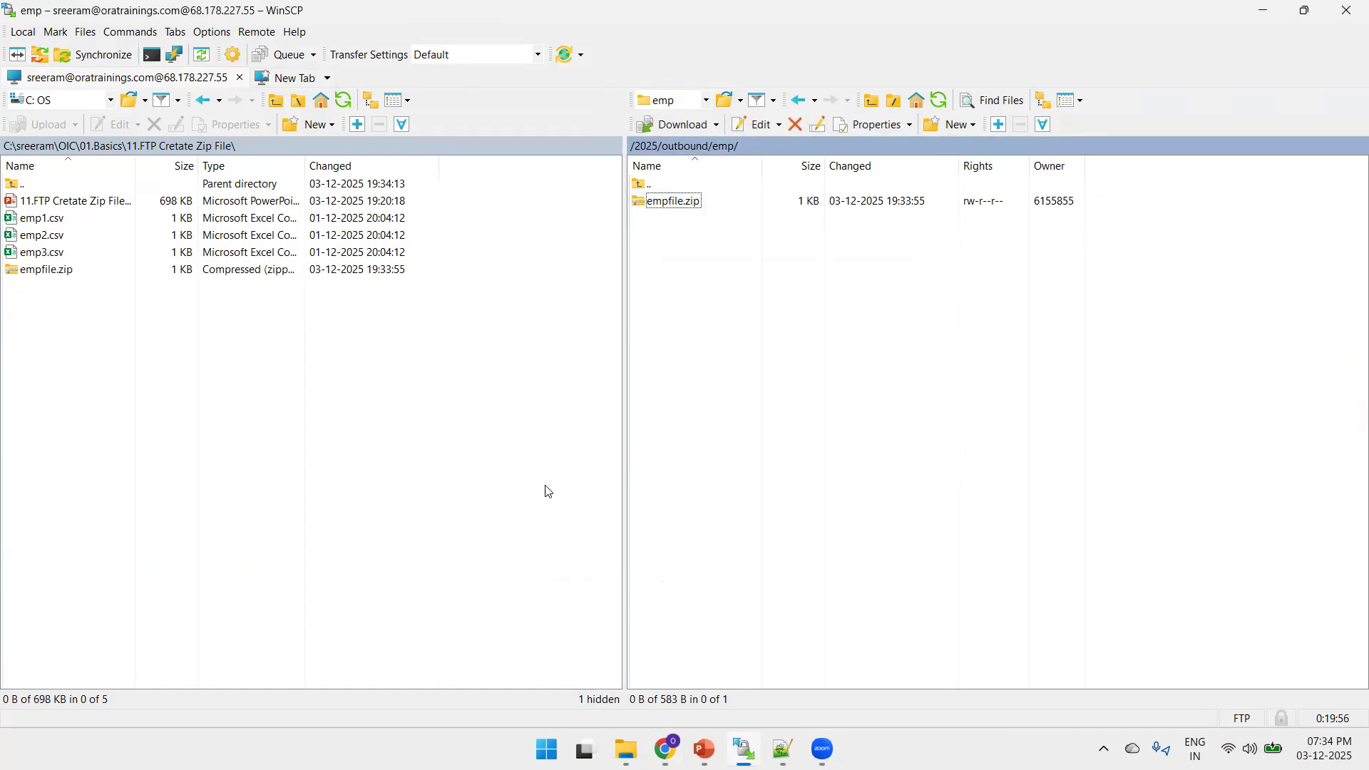
# Examine the contents of the downloaded empfile.zip in File Explorer, and return to the integration's activity stream in Chrome
pyautogui.moveTo(626, 749)
pyautogui.click(624, 641)
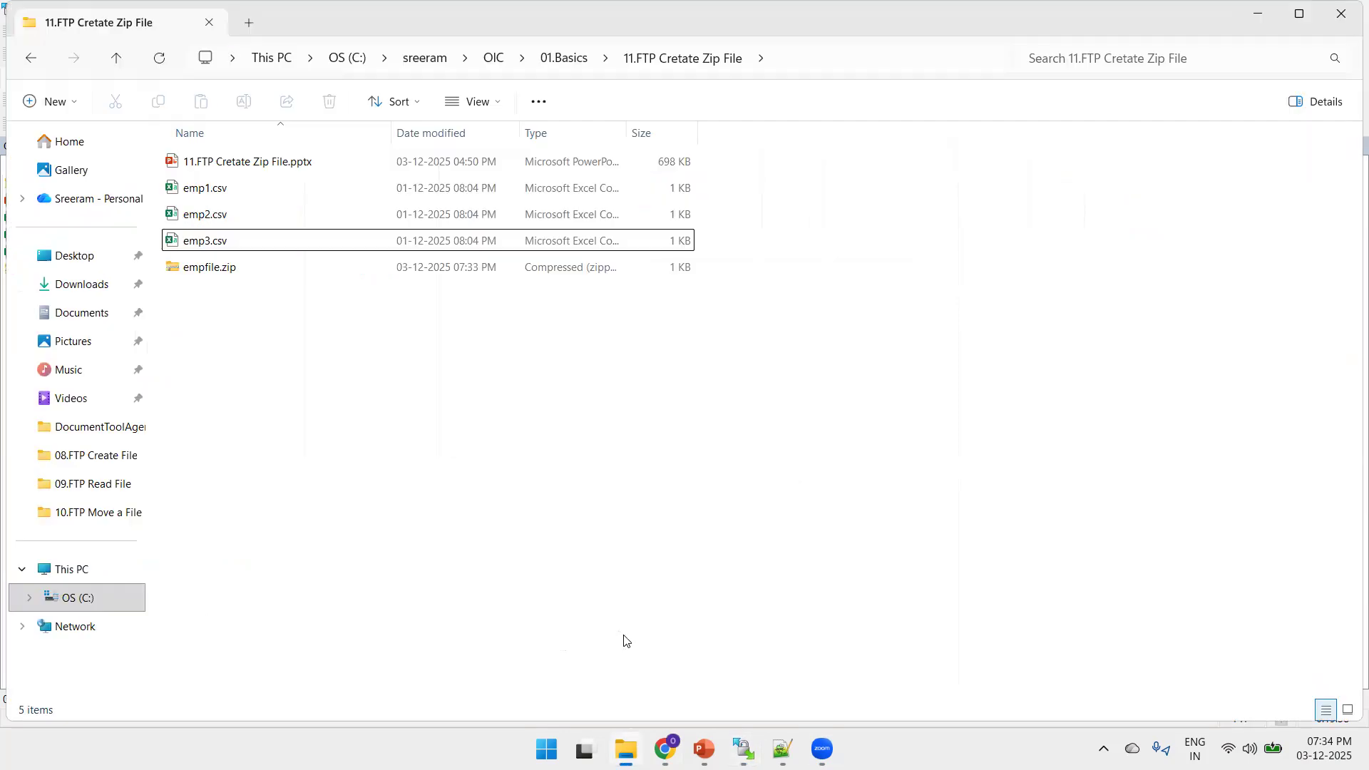
pyautogui.doubleClick(216, 275)
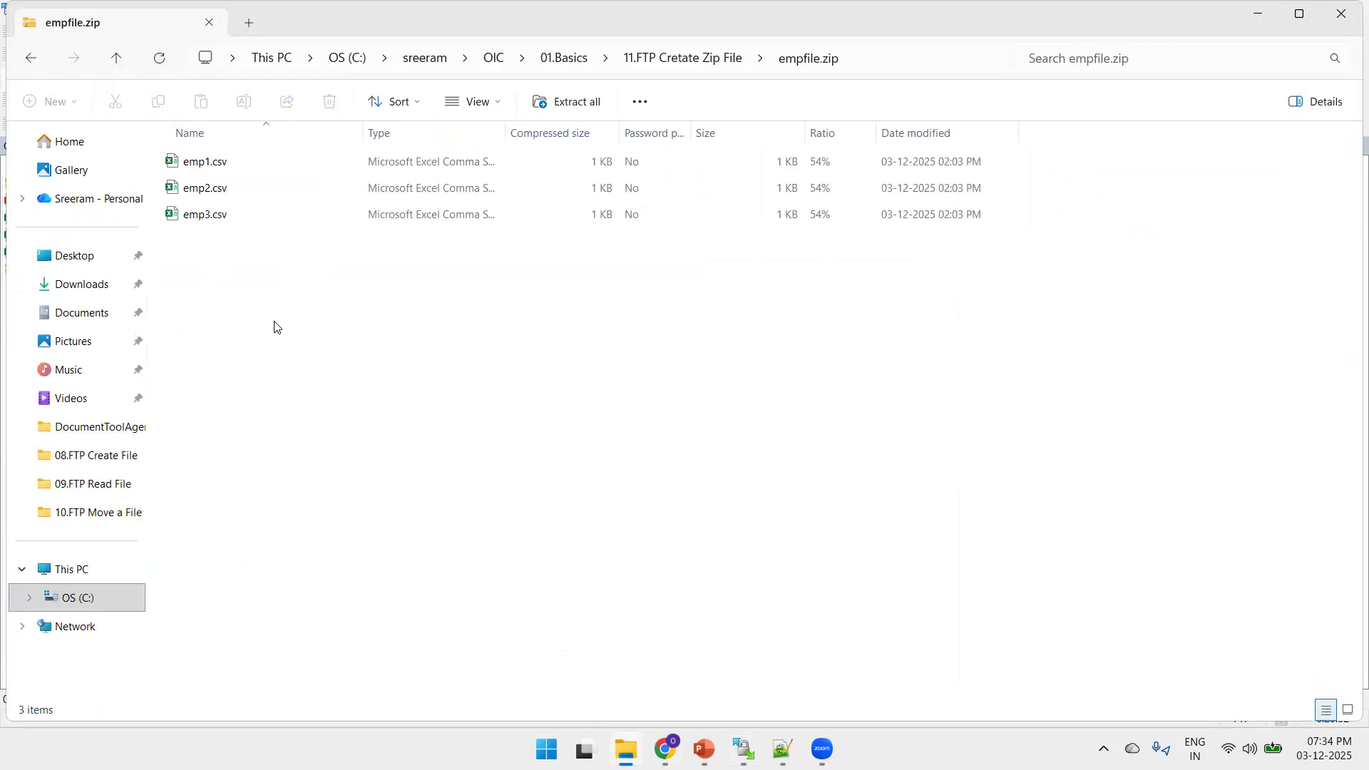
pyautogui.click(651, 57)
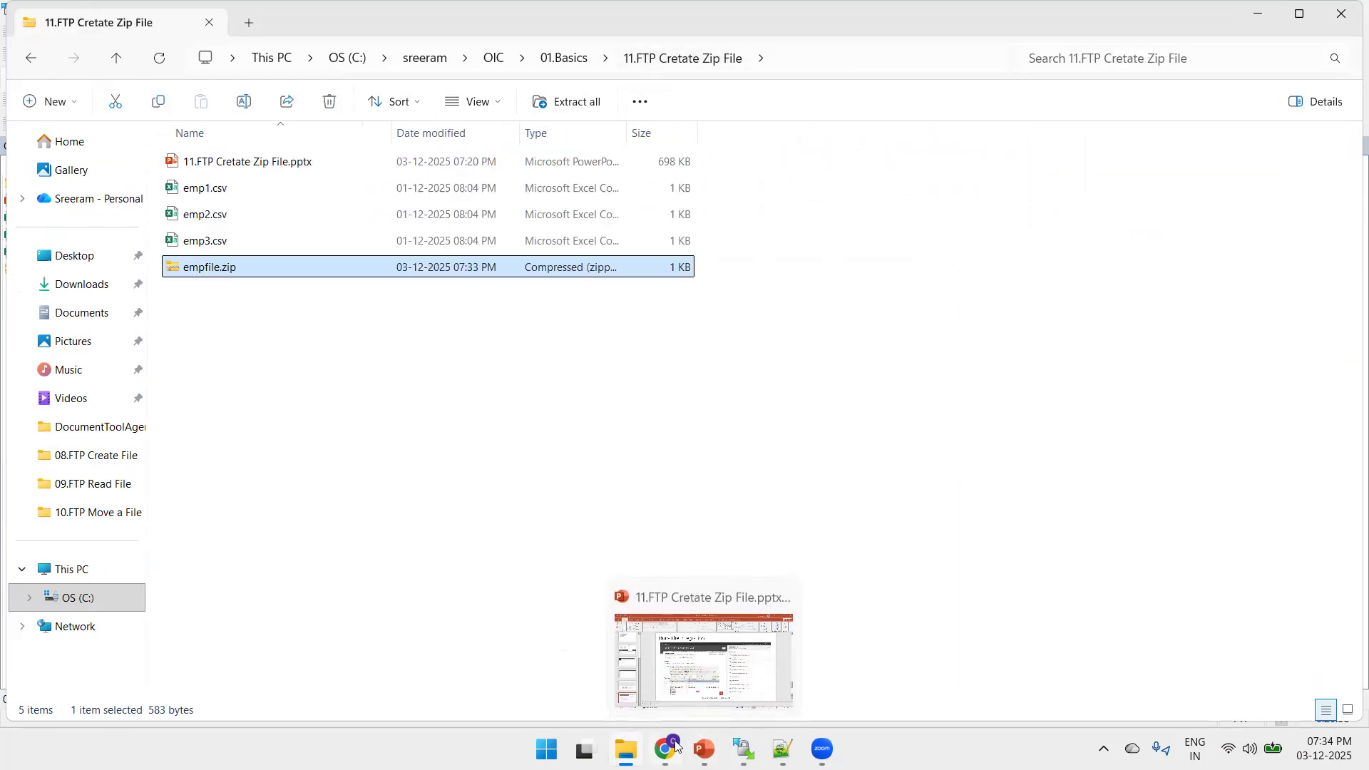
pyautogui.moveTo(665, 749)
pyautogui.click(639, 667)
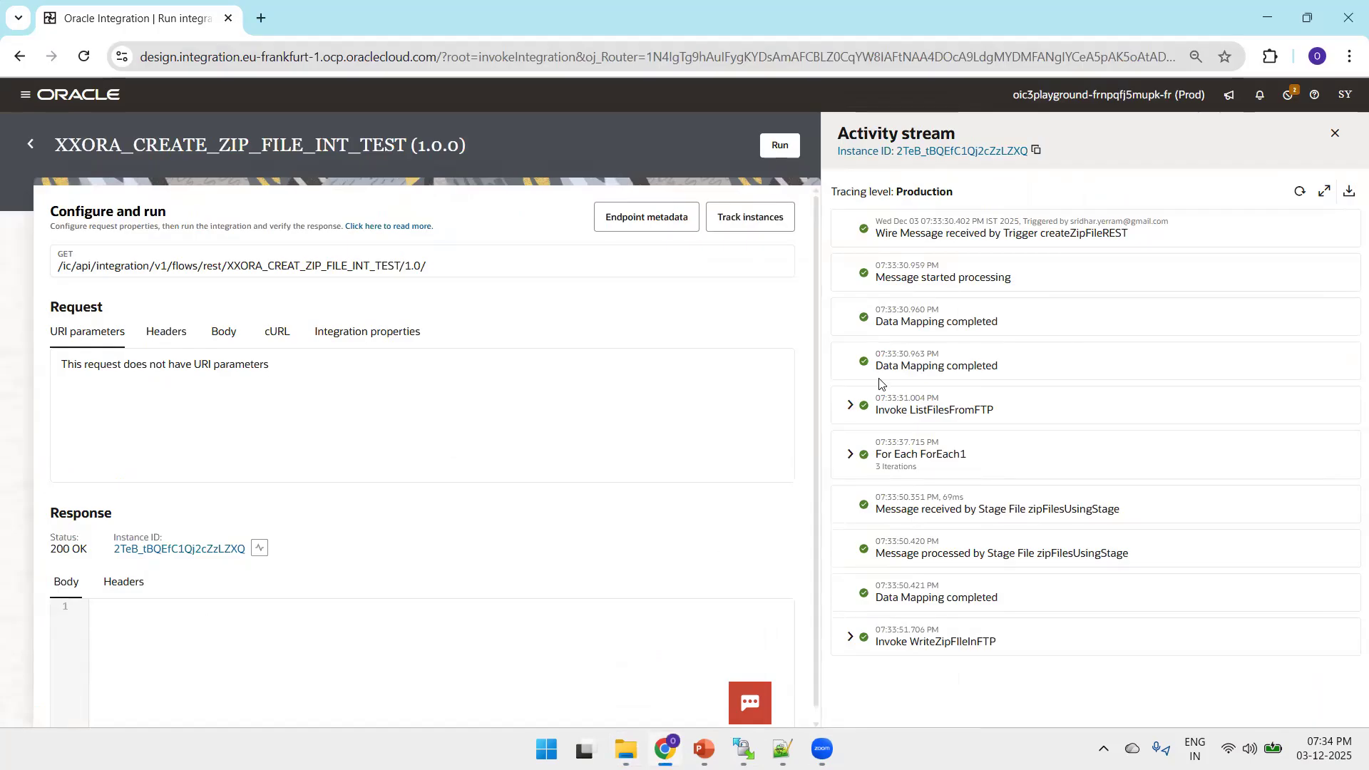